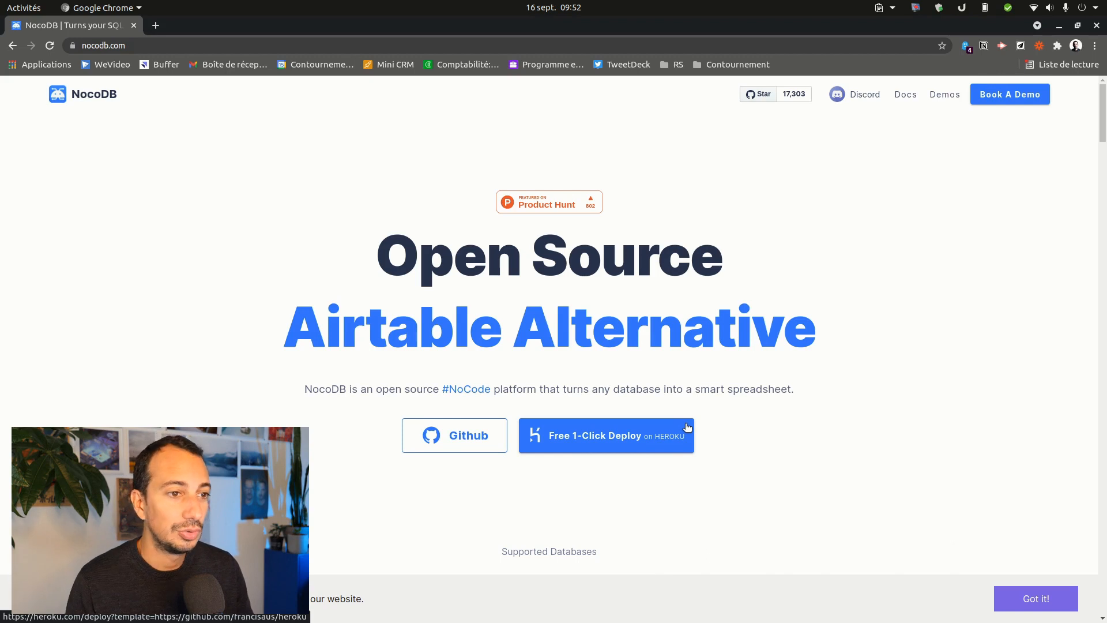
scroll(720, 430, down, 4)
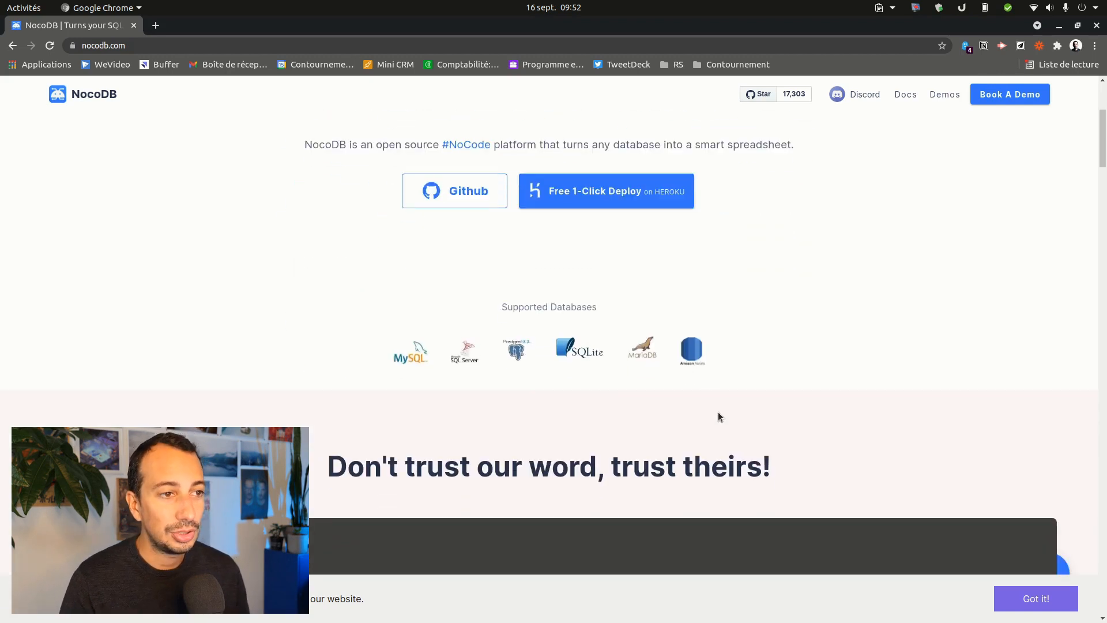
scroll(727, 317, down, 2)
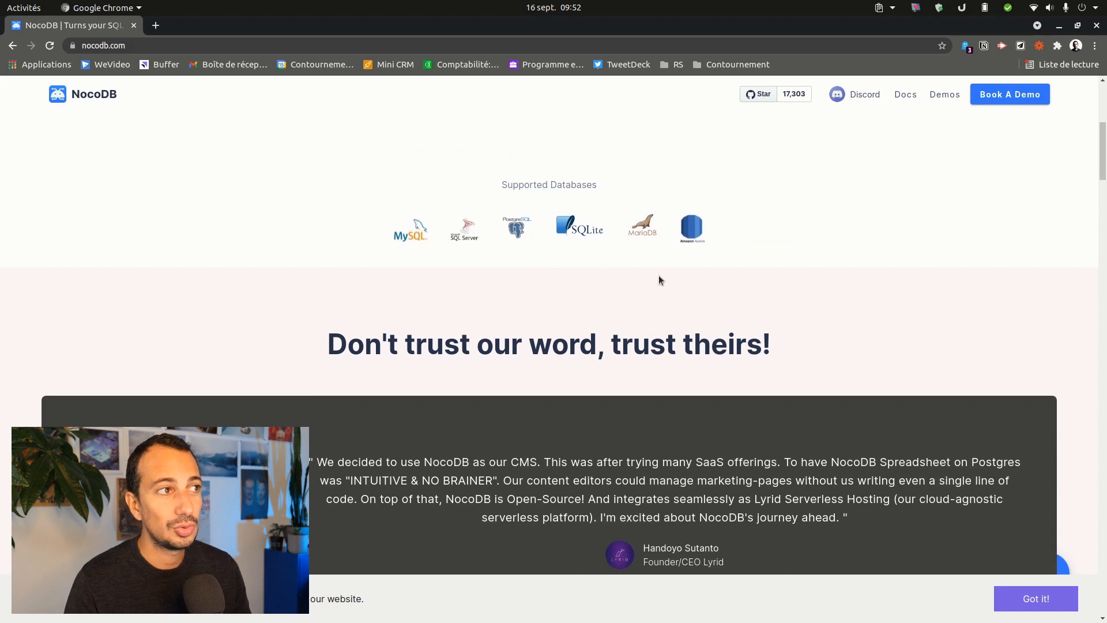
scroll(663, 285, up, 6)
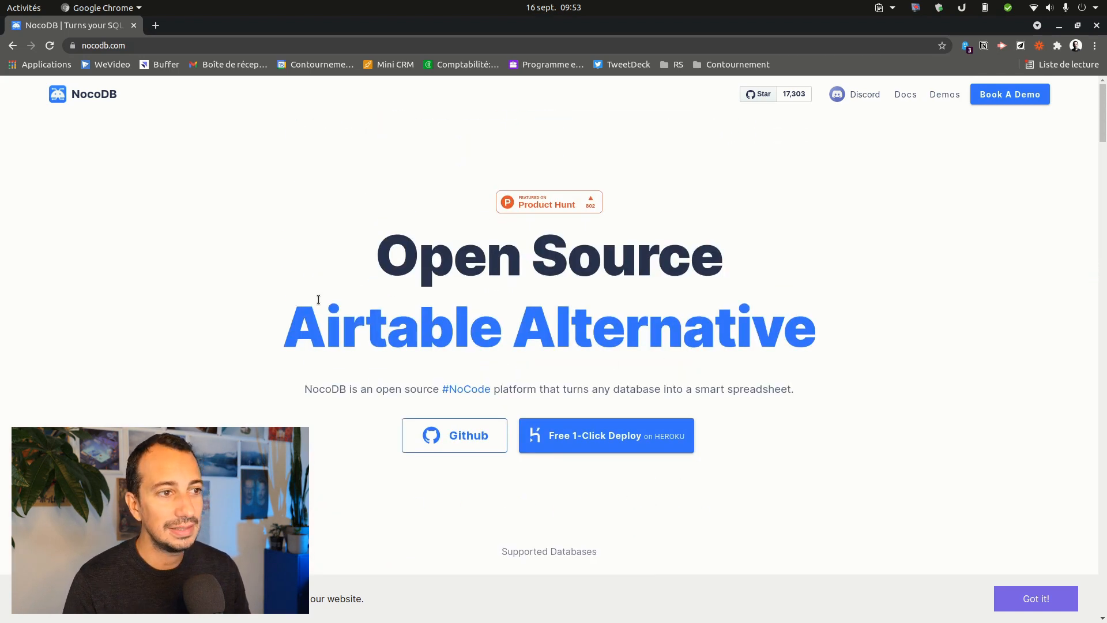
drag(730, 342, 243, 245)
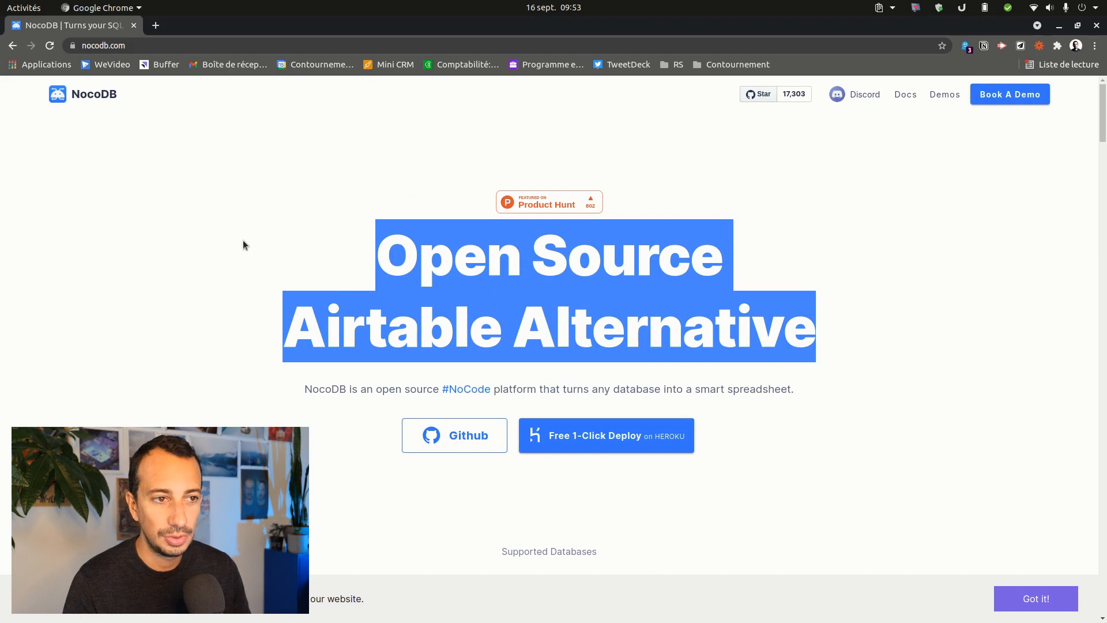
click(65, 156)
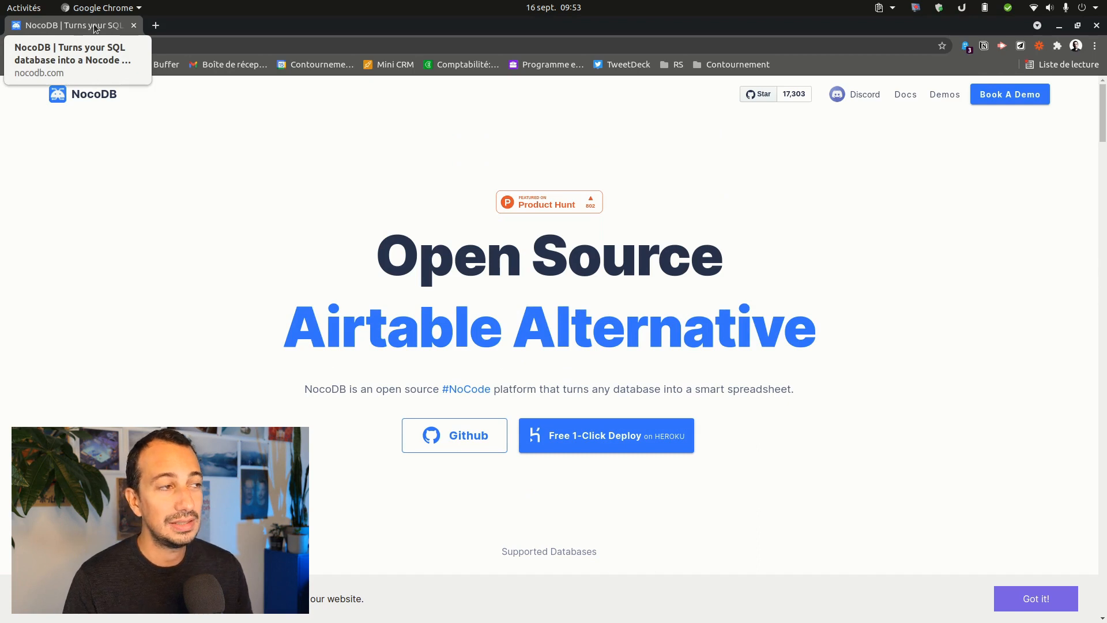
scroll(607, 370, down, 3)
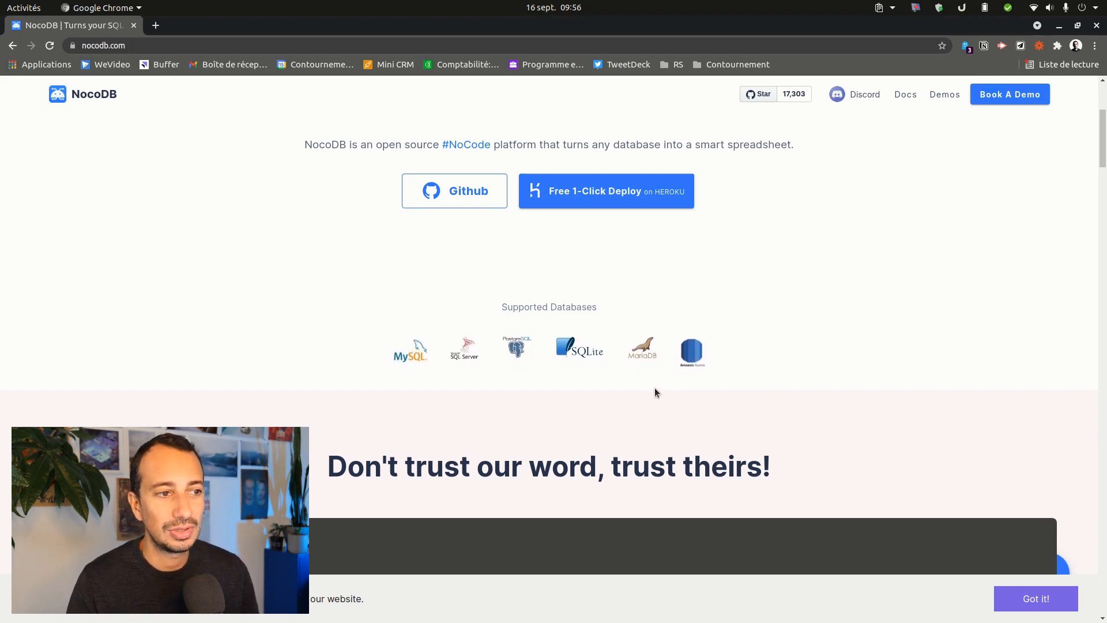
scroll(431, 334, down, 10)
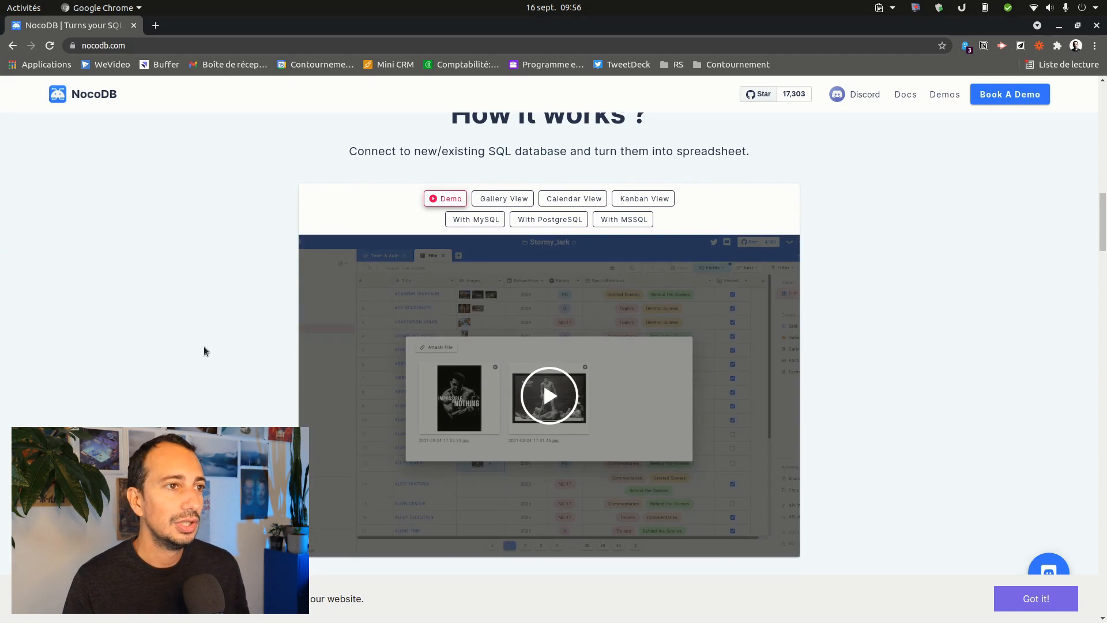
scroll(240, 390, down, 4)
scroll(240, 390, up, 5)
scroll(553, 222, down, 8)
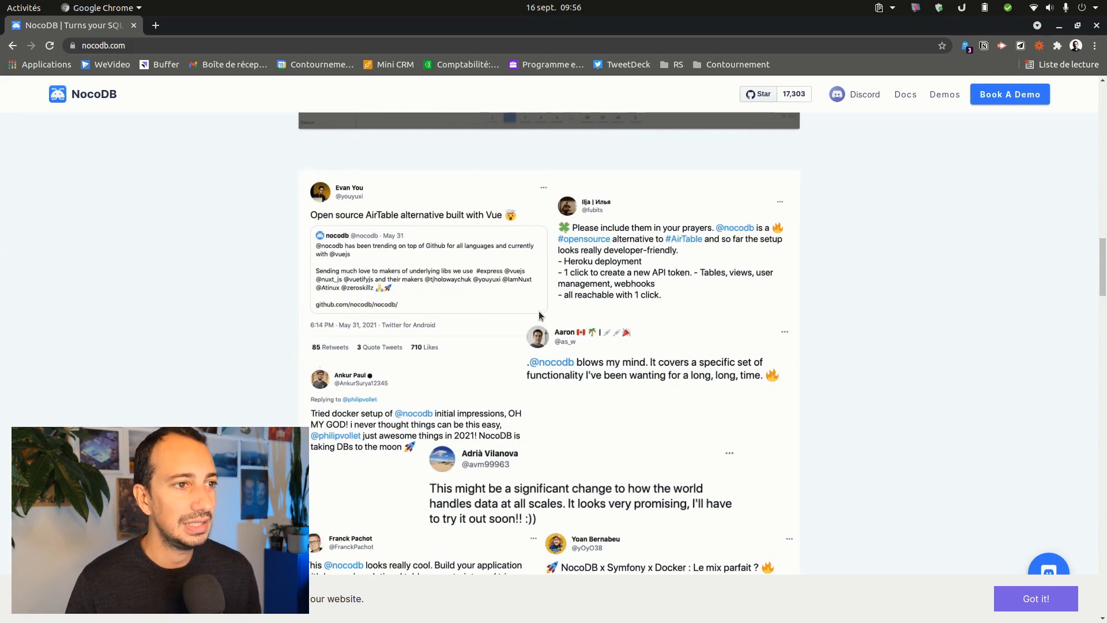
scroll(543, 323, down, 15)
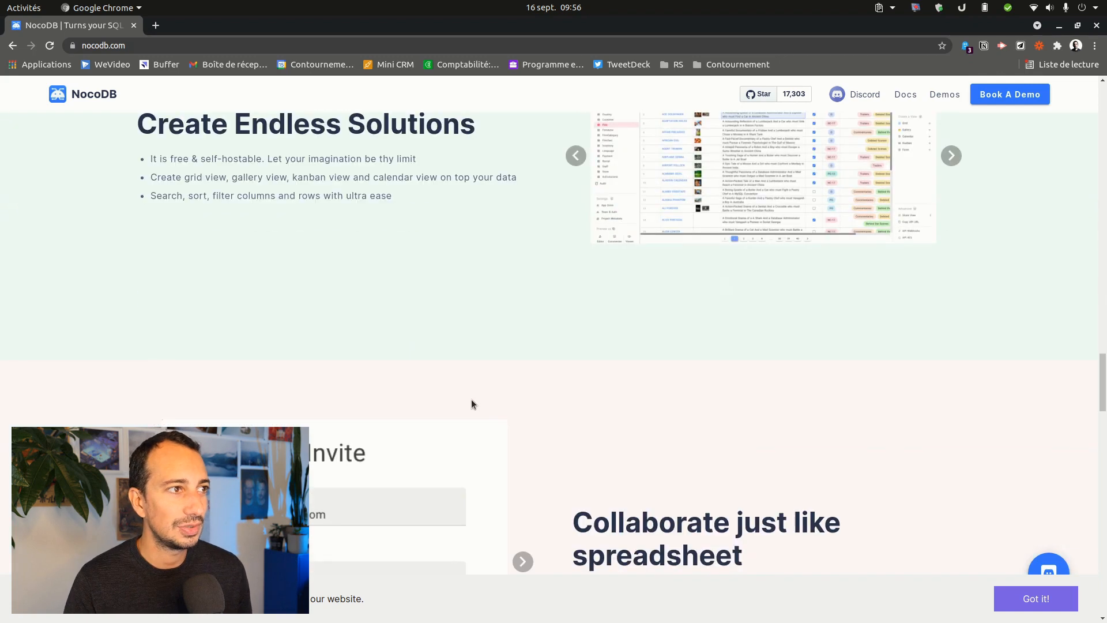
scroll(469, 400, down, 3)
scroll(317, 364, up, 7)
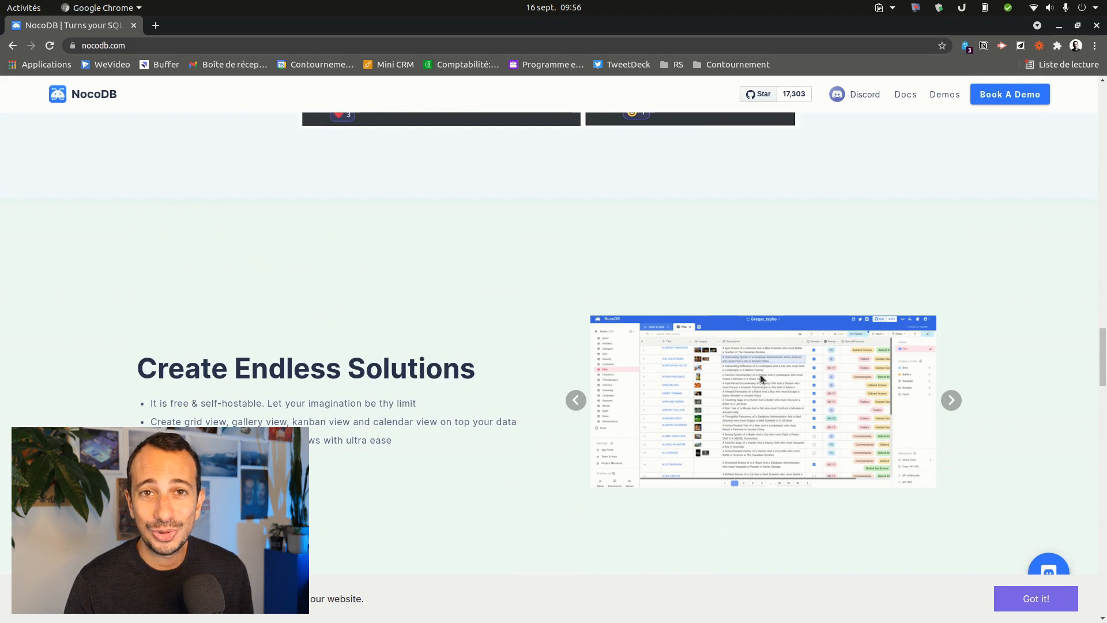
scroll(676, 399, down, 8)
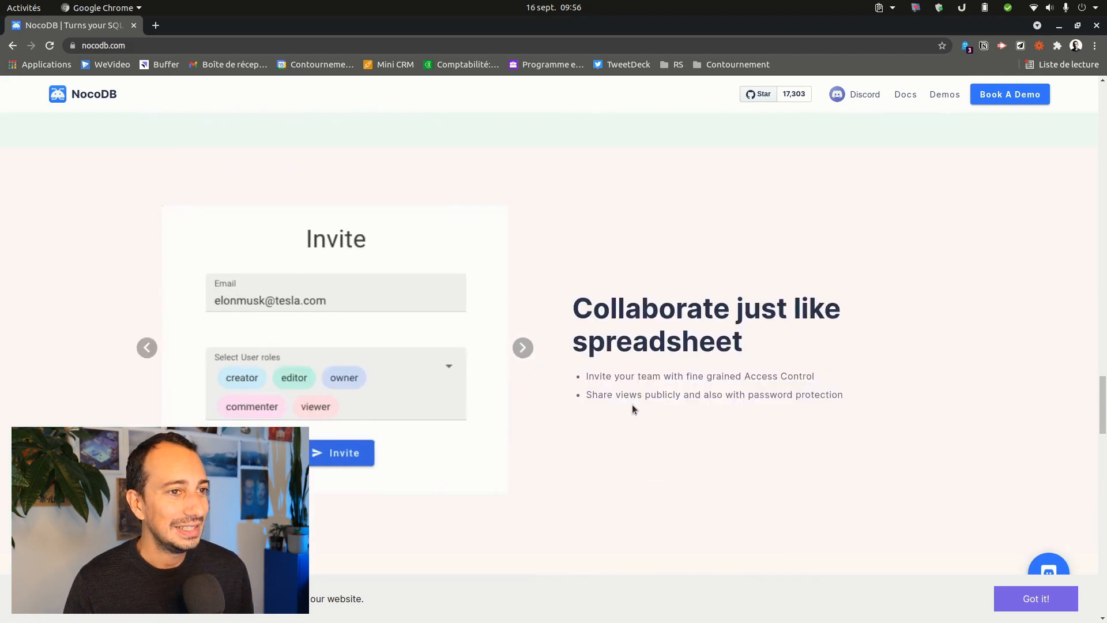
scroll(792, 459, down, 15)
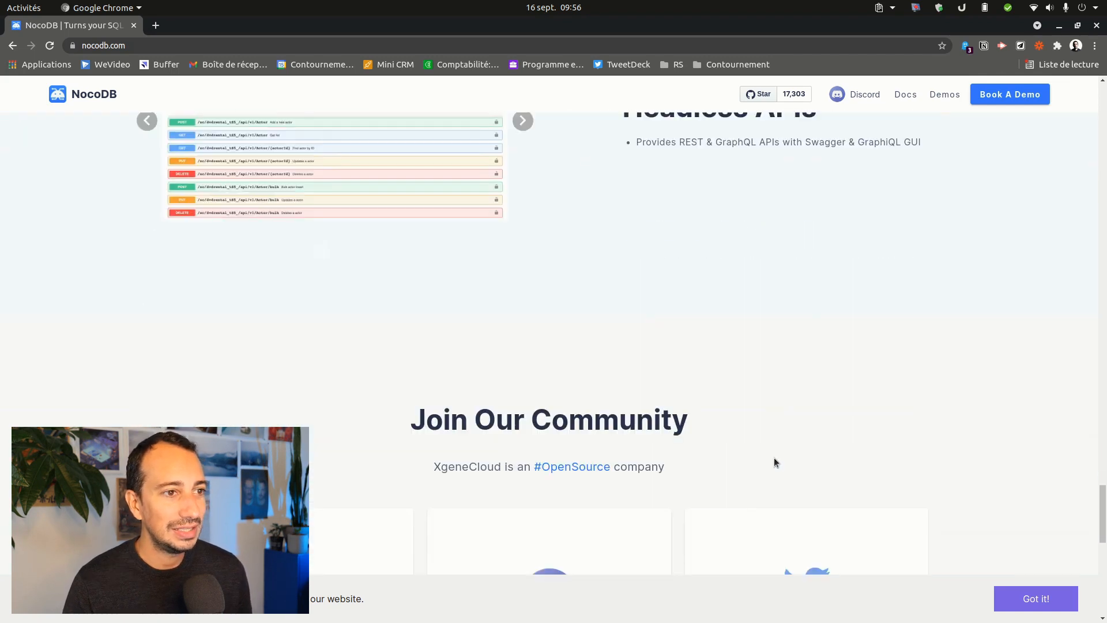
scroll(772, 461, down, 7)
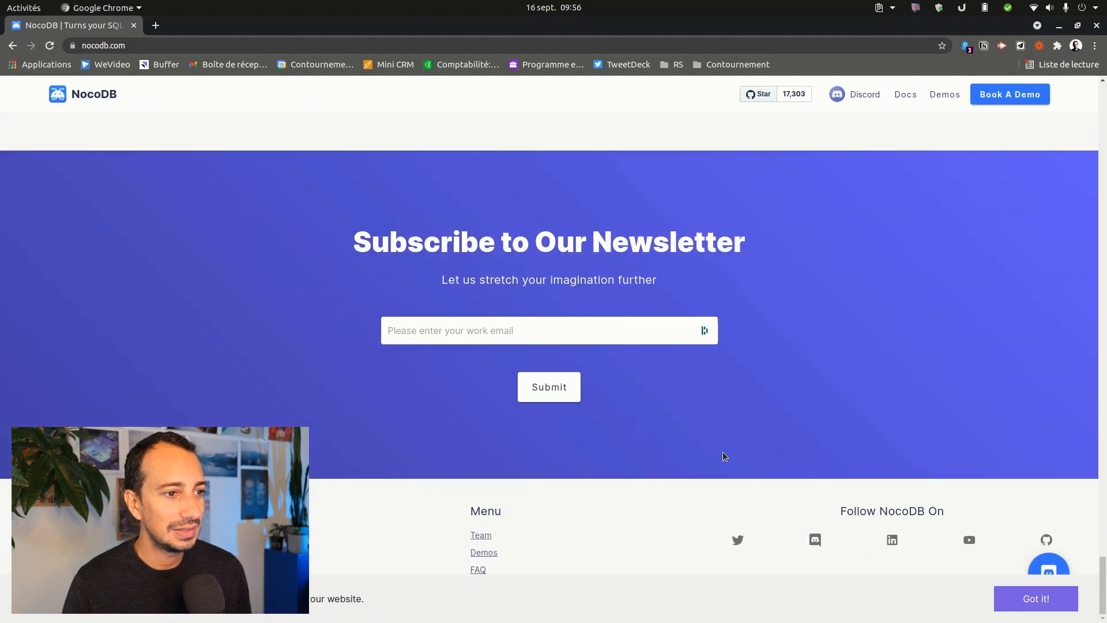
drag(1103, 600, 1103, 48)
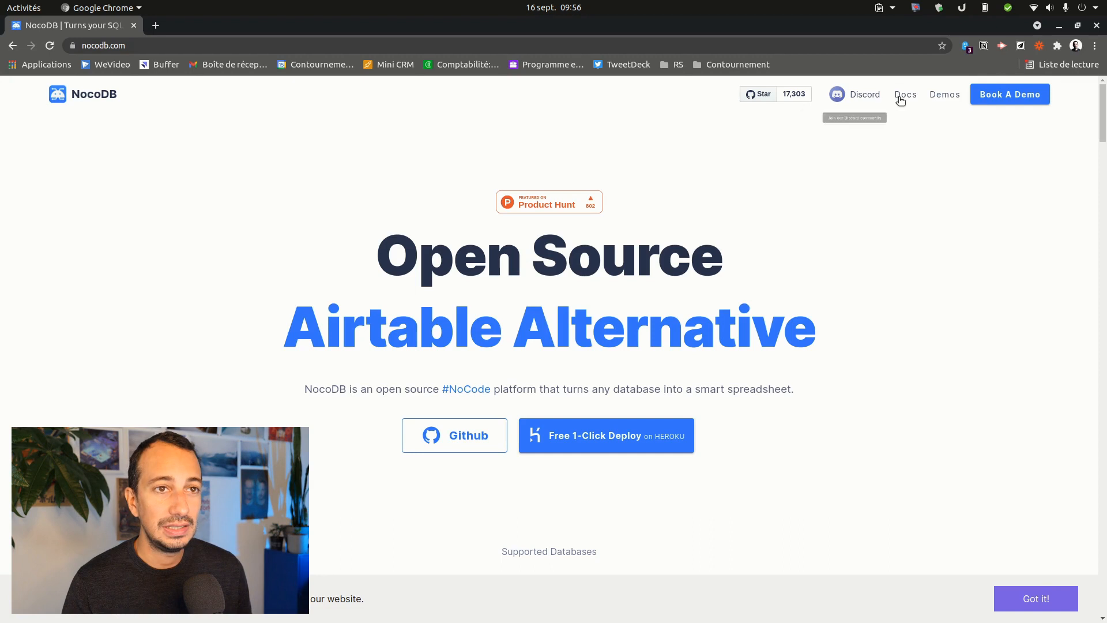
- Open the Installation docs in a new tab and compare the Docker, Git and npx install commands
click(904, 95)
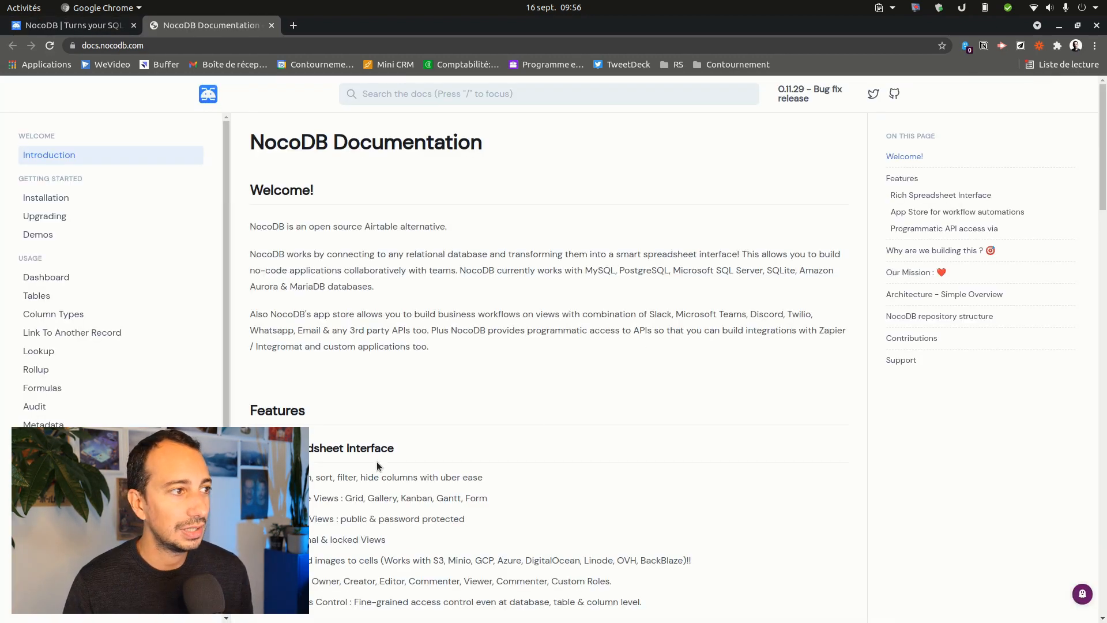
click(45, 199)
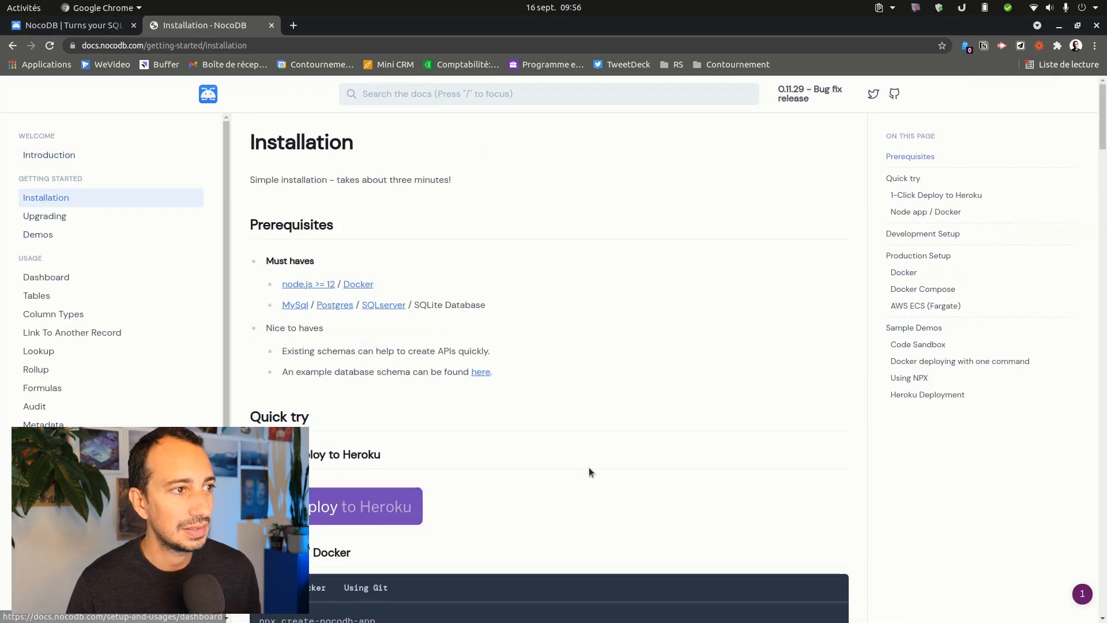
scroll(603, 434, down, 4)
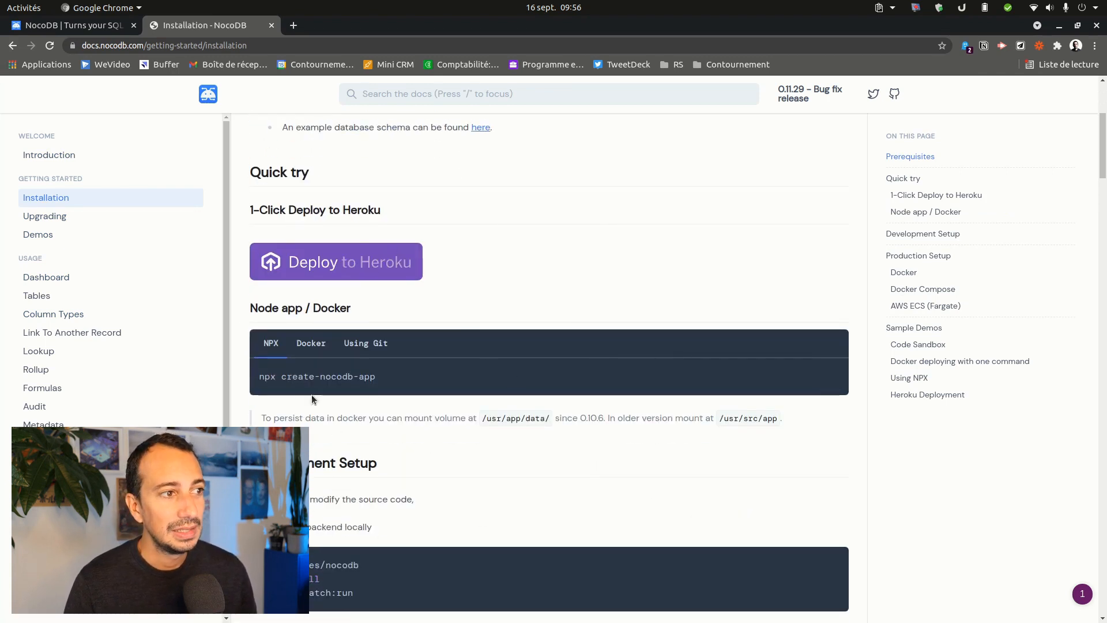
scroll(396, 380, down, 1)
click(310, 314)
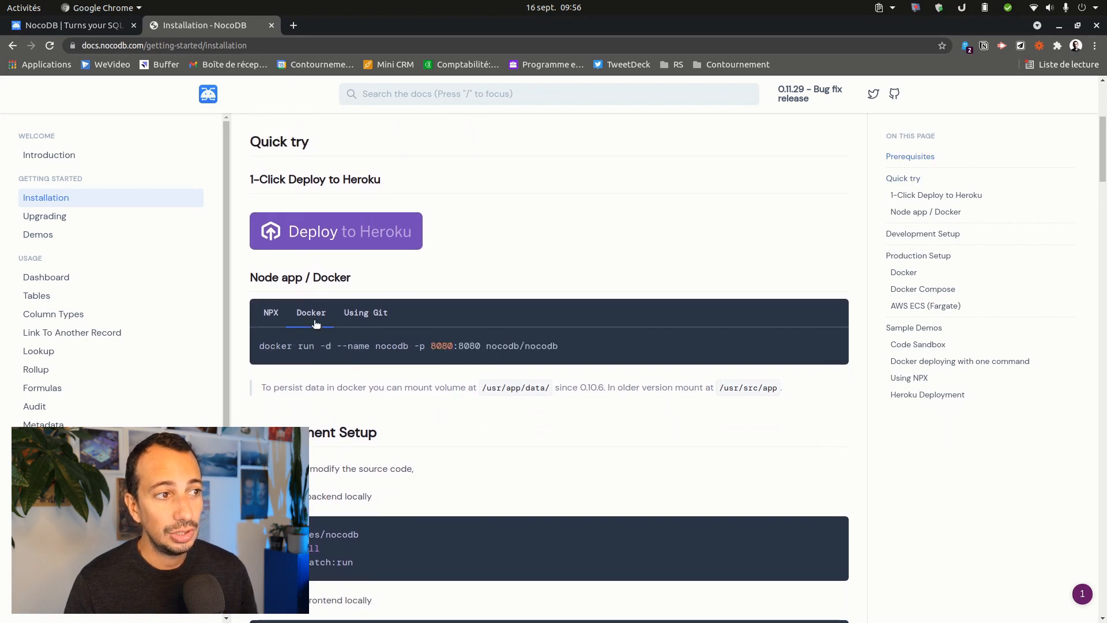
click(362, 316)
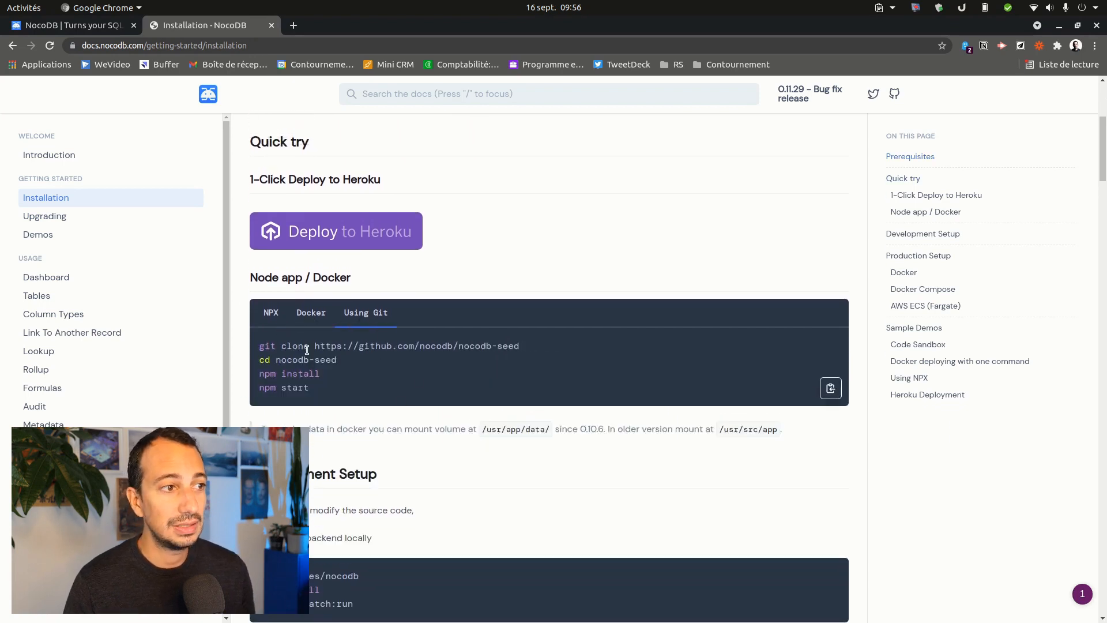
click(268, 316)
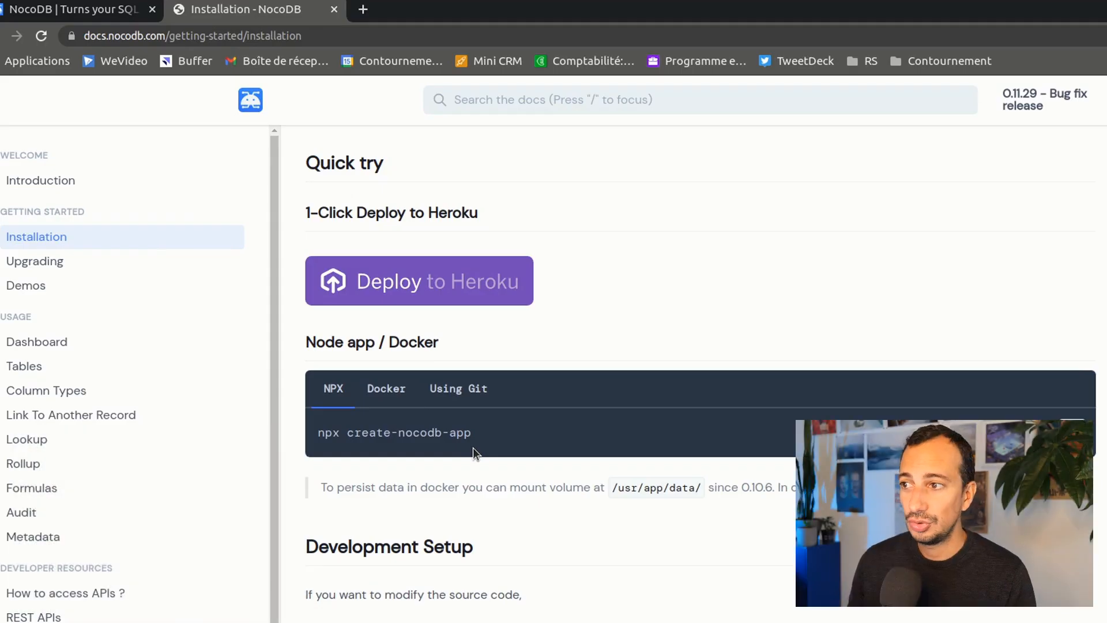
- Paste and run the npx create-nocodb-app command in a terminal
key(ctrl+alt+t)
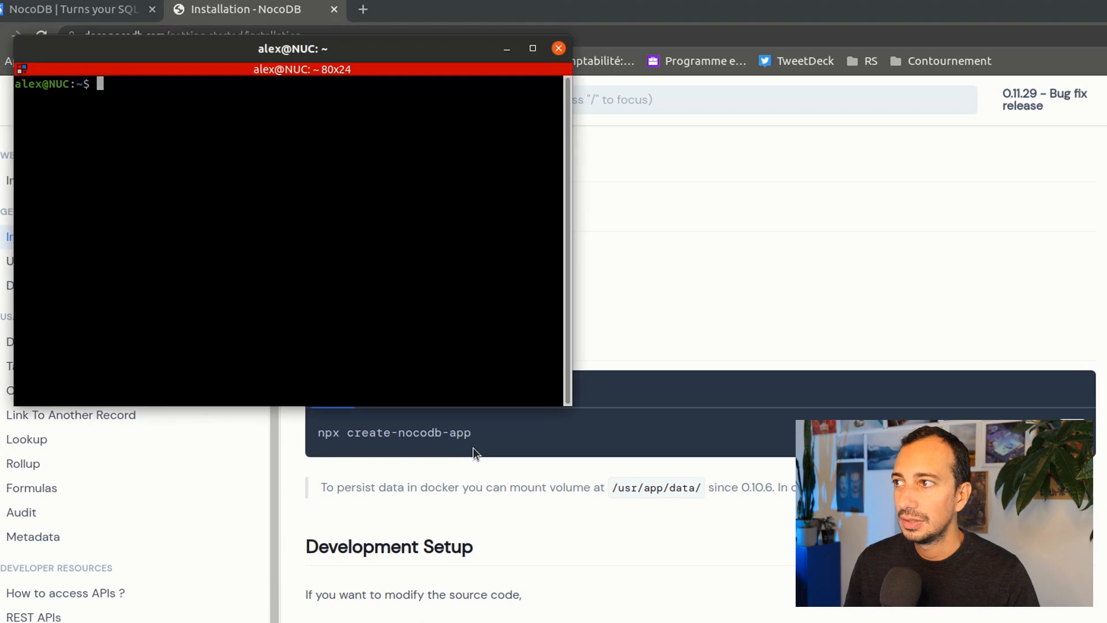
click(461, 424)
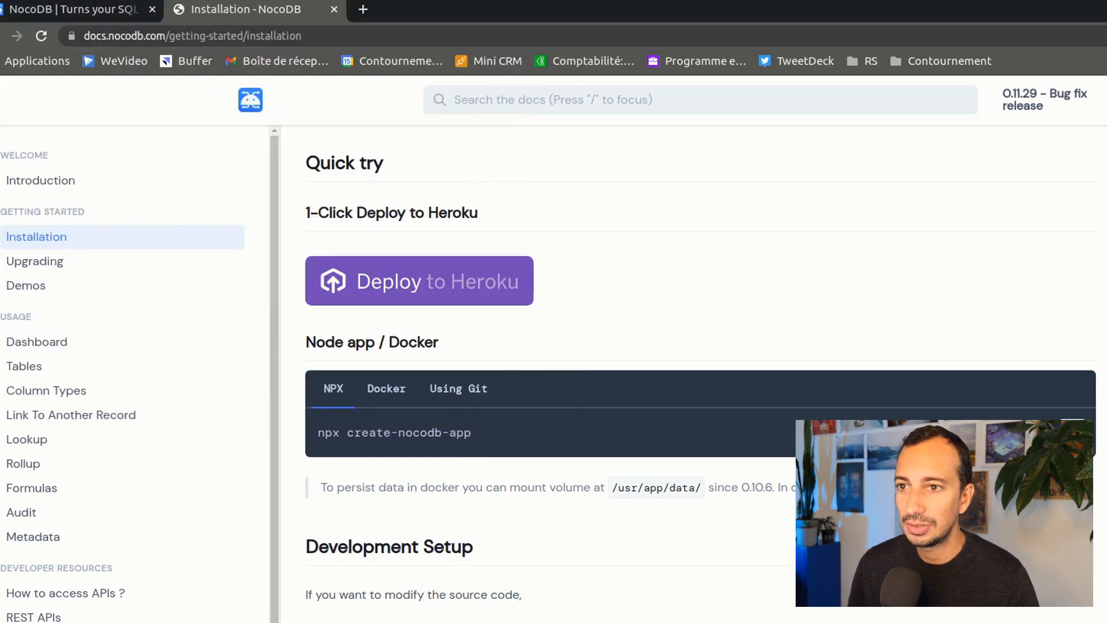
key(ctrl+alt+t)
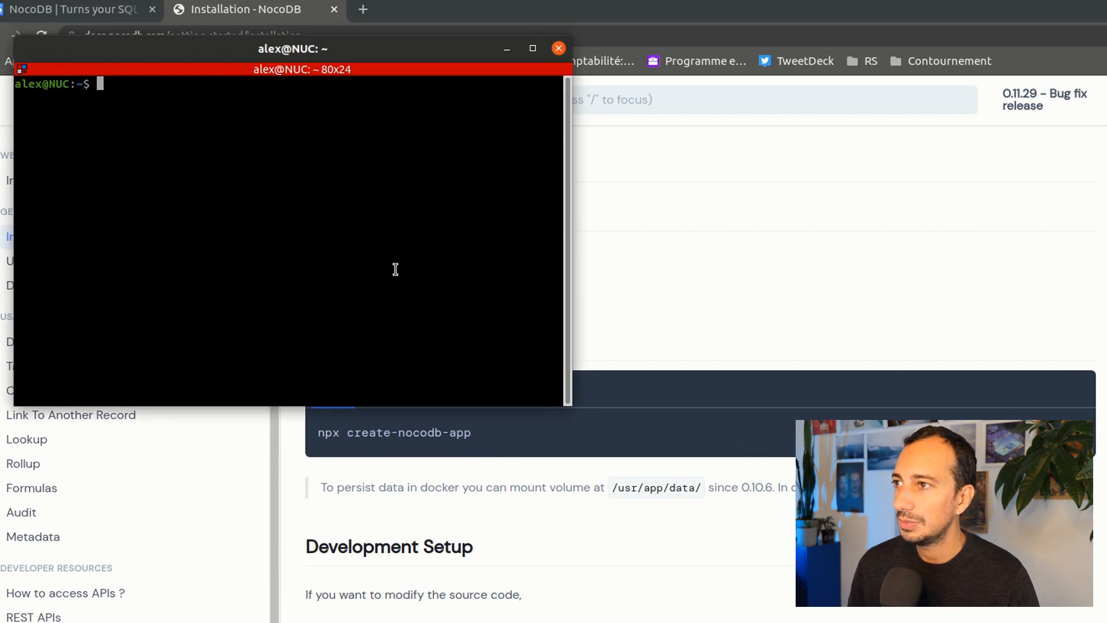
right_click(142, 135)
click(229, 171)
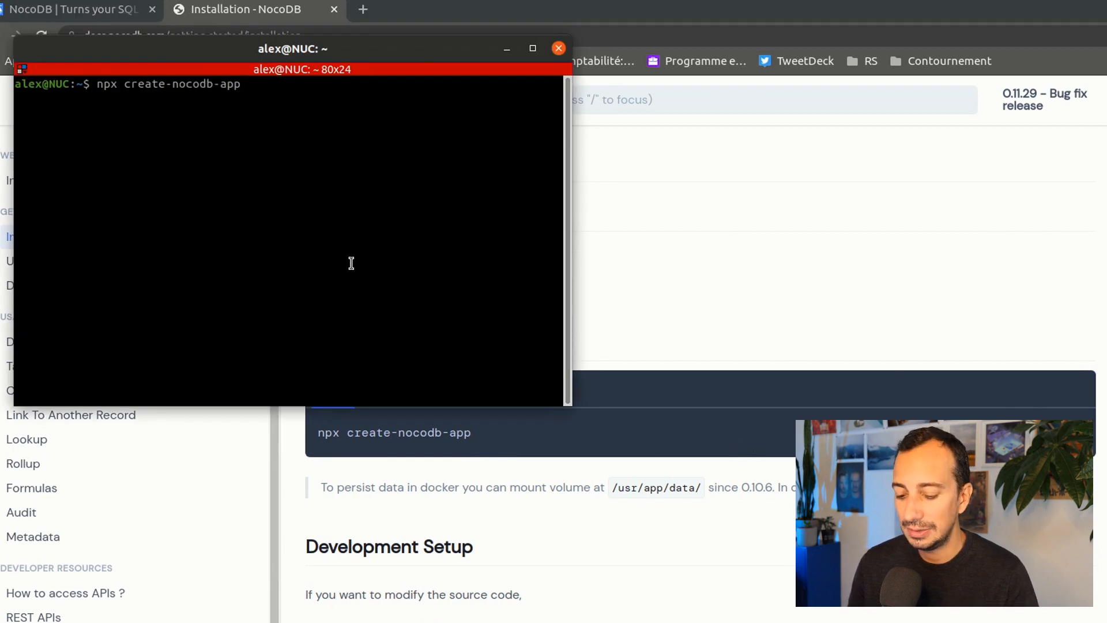
key(Return)
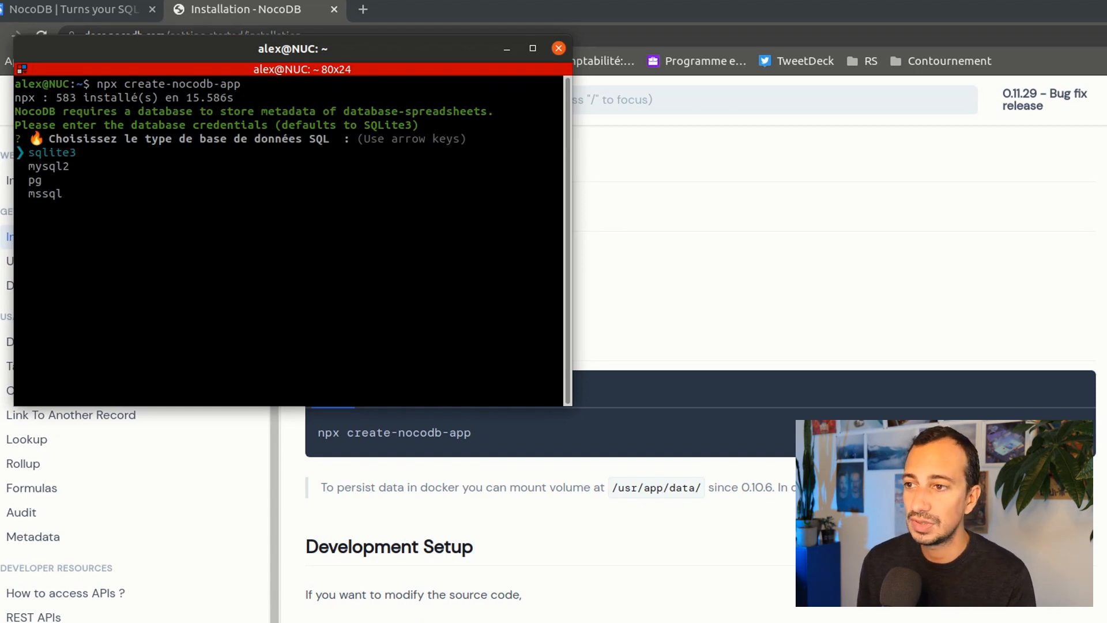
- Choose sqlite3 as the database and run NocoDB as a Node.js project
key(Down)
key(Down)
key(Up)
key(Up)
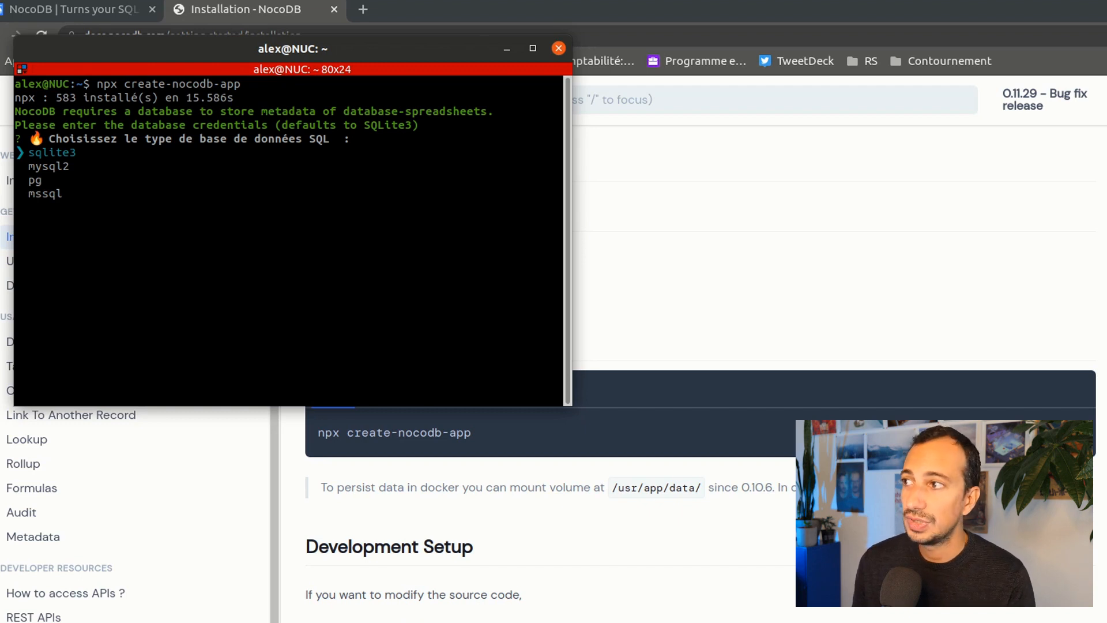
key(Down)
key(Down)
key(Down)
key(Up)
key(Up)
key(Up)
key(Return)
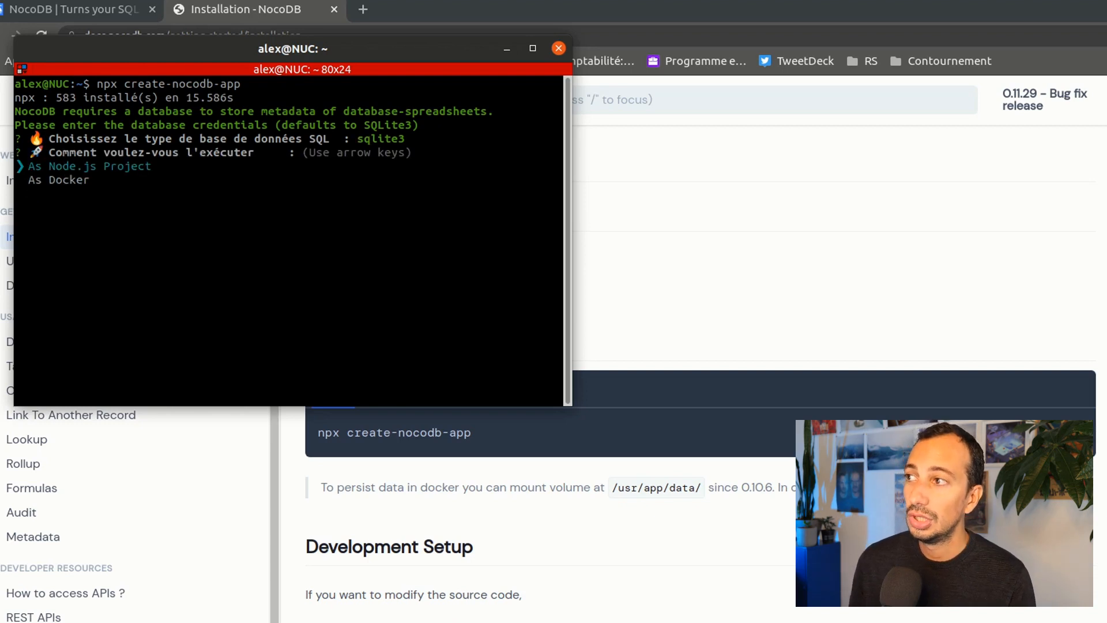
key(Down)
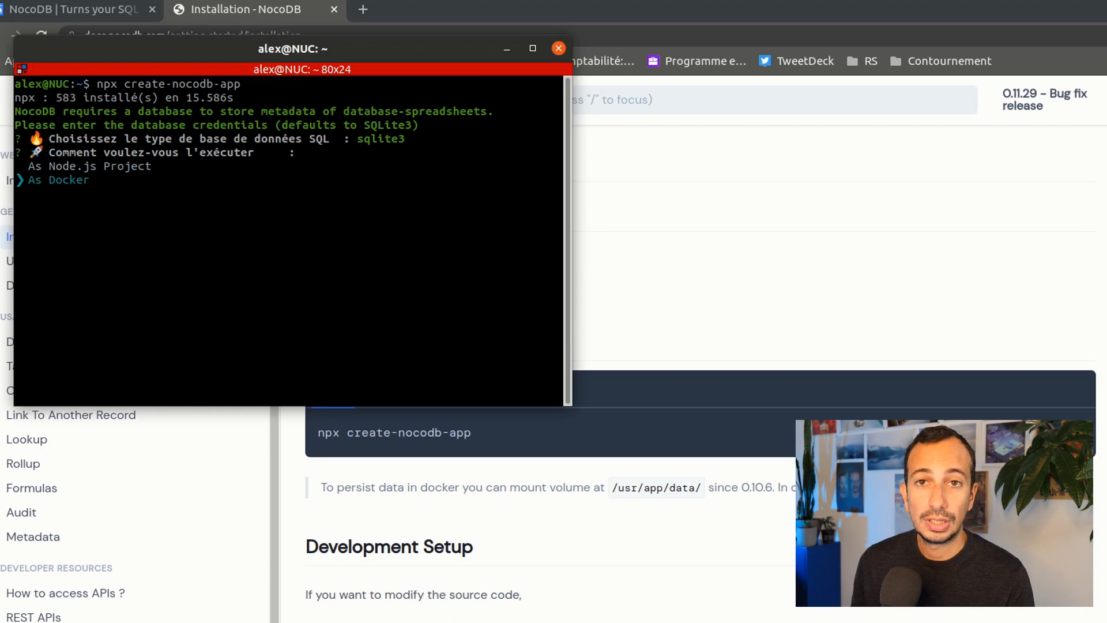
key(Up)
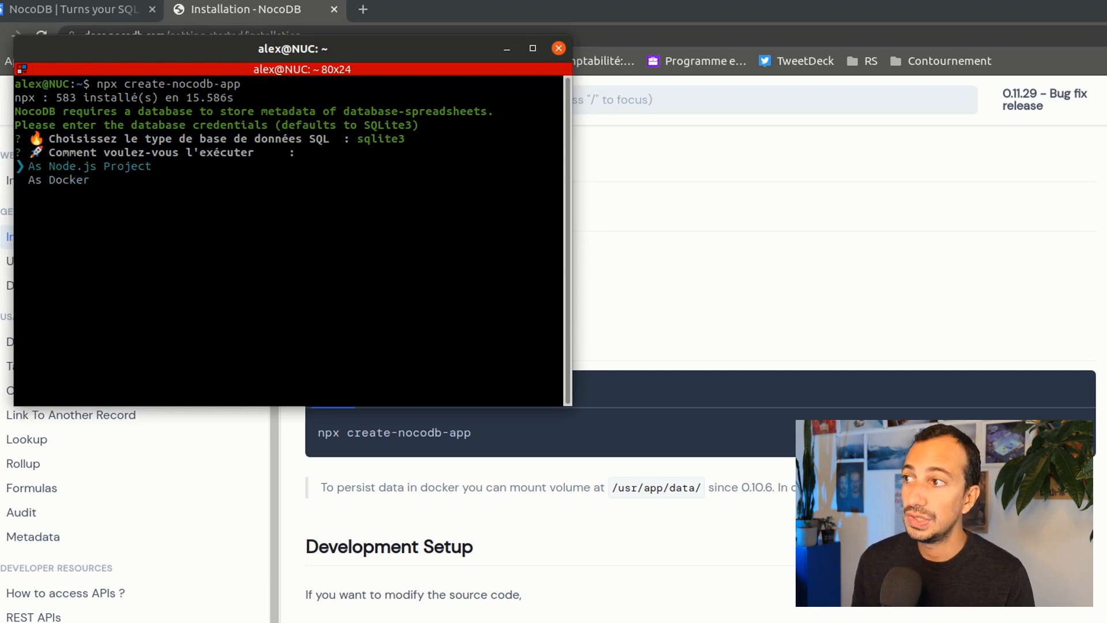
key(Return)
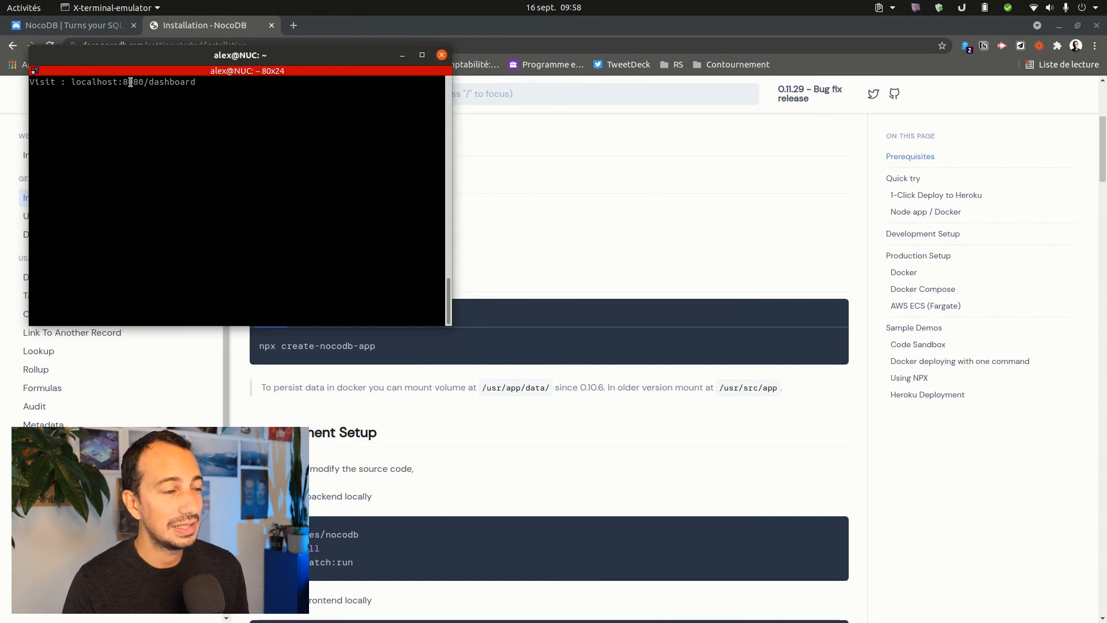
- Copy the localhost:8080/dashboard address from the terminal and load it in a new Chrome tab
double_click(131, 82)
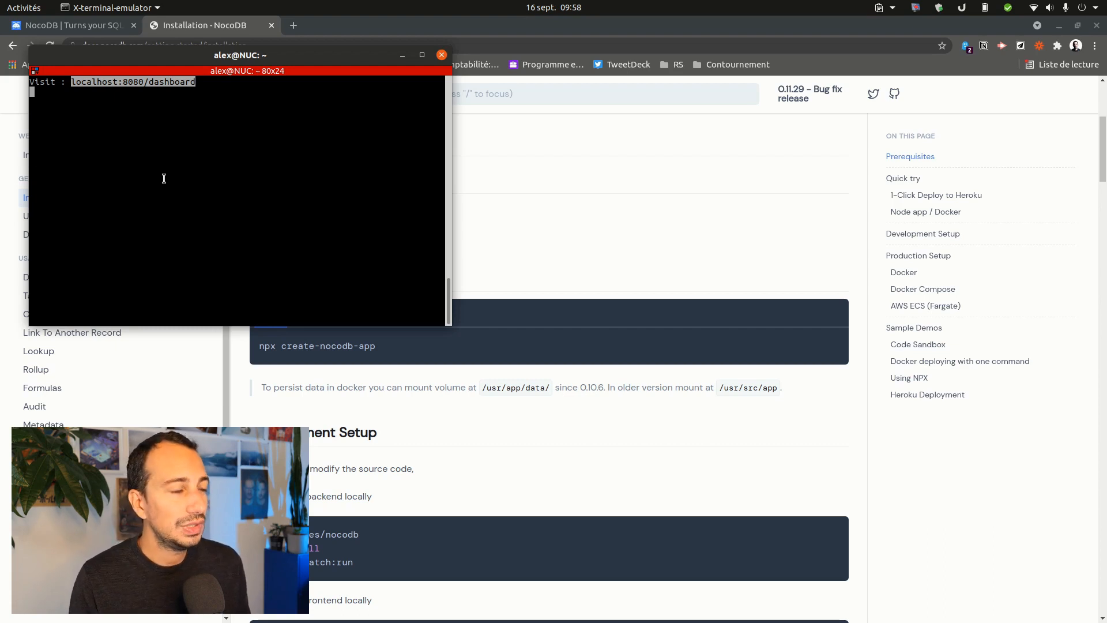
right_click(138, 83)
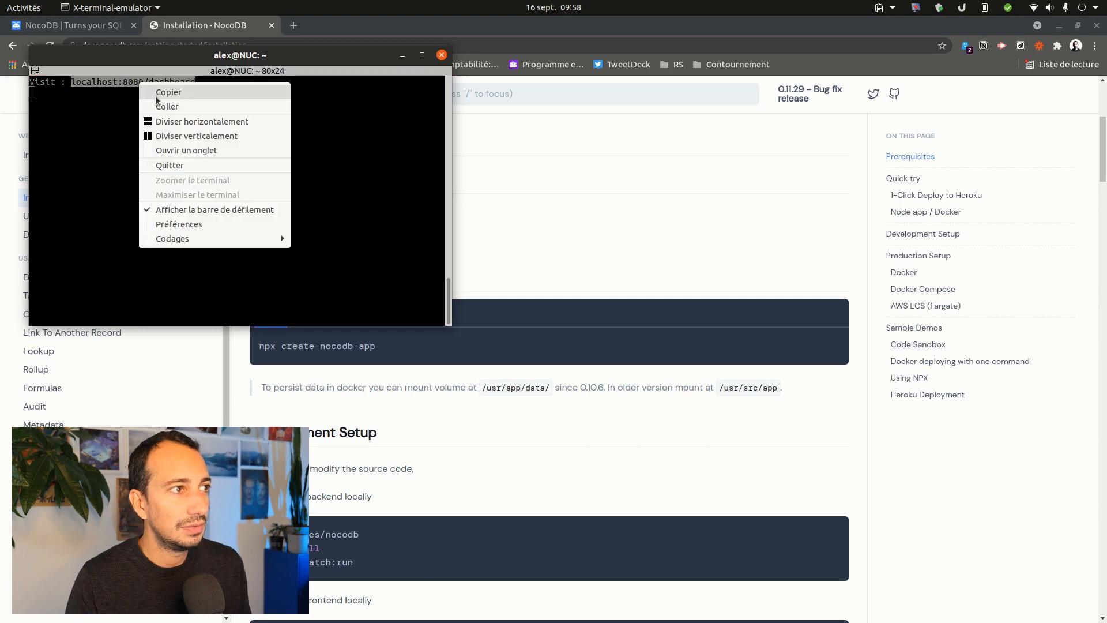
click(153, 92)
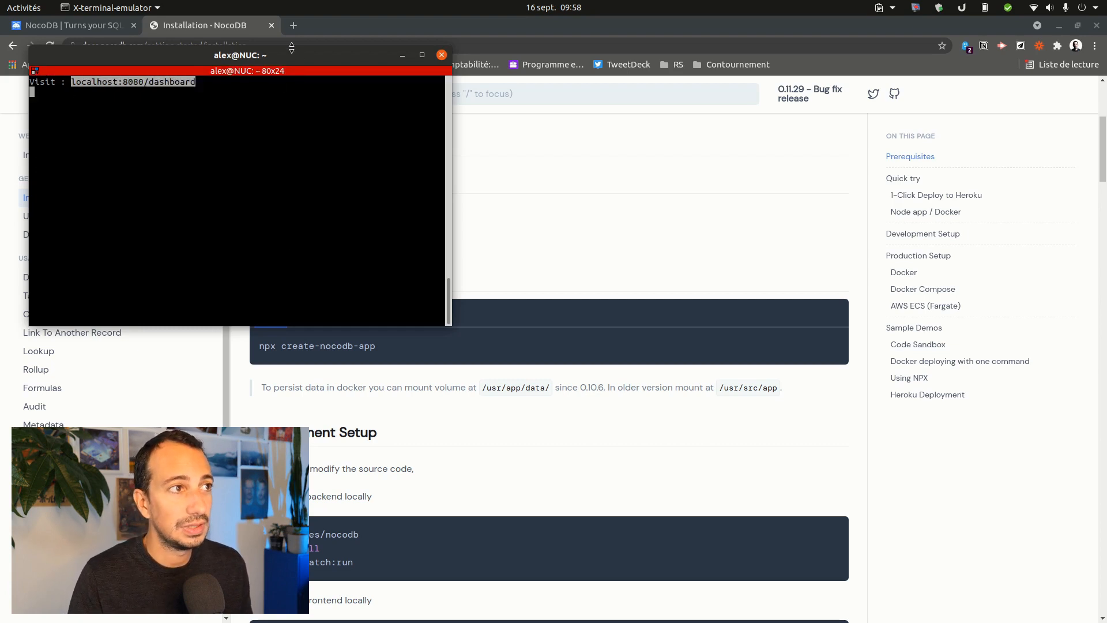
click(294, 26)
key(ctrl+v)
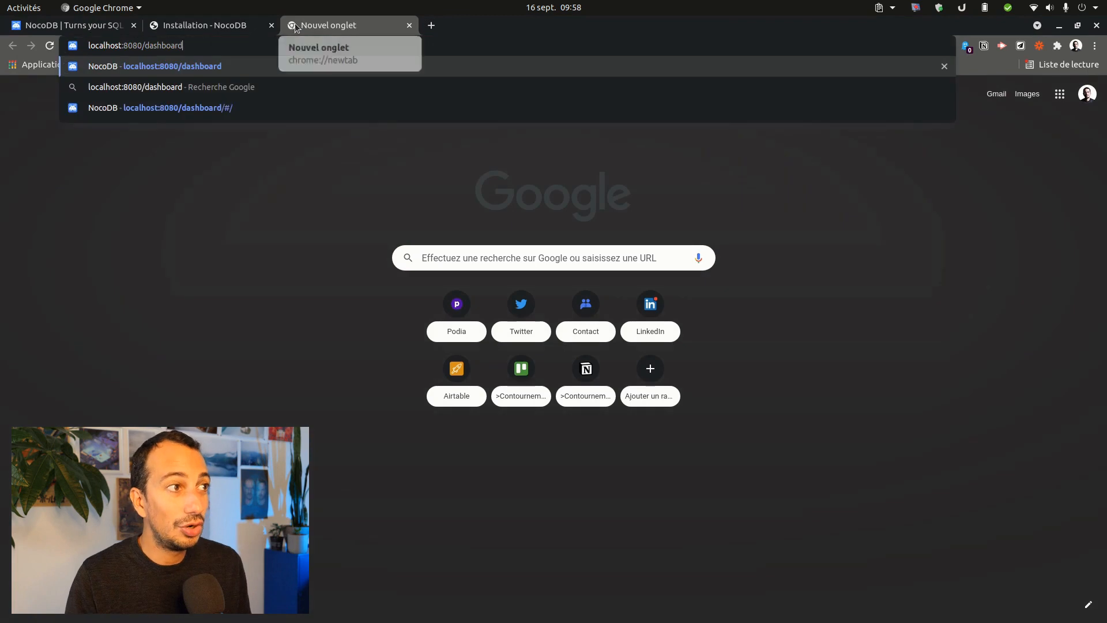
key(Return)
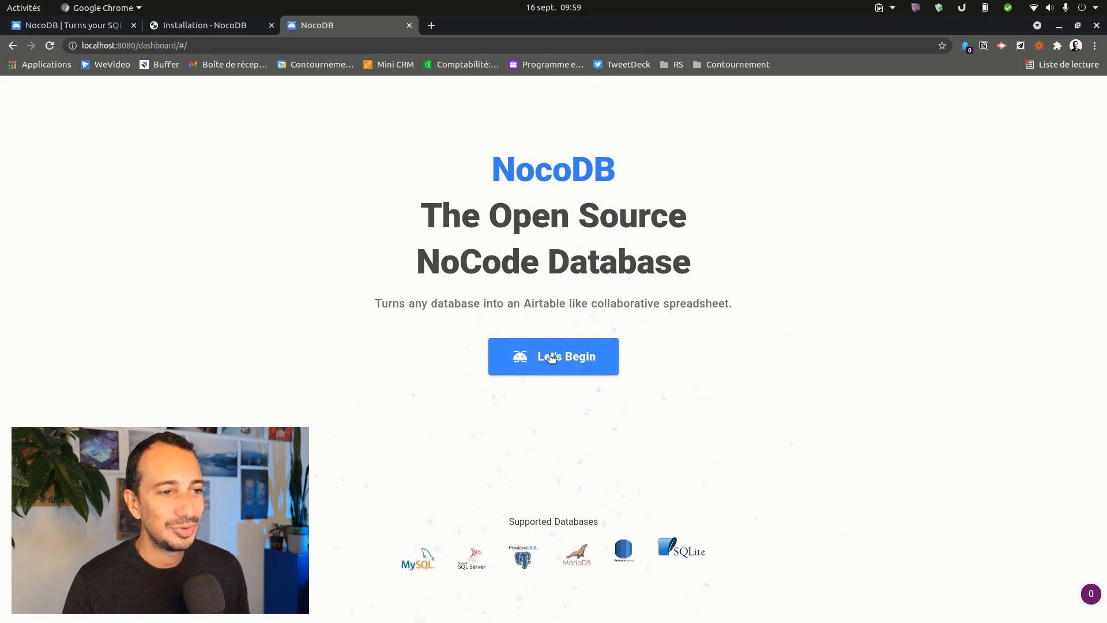
- Sign up the super-admin with an e-mail and password, dismissing the password-save prompts
click(536, 363)
click(529, 216)
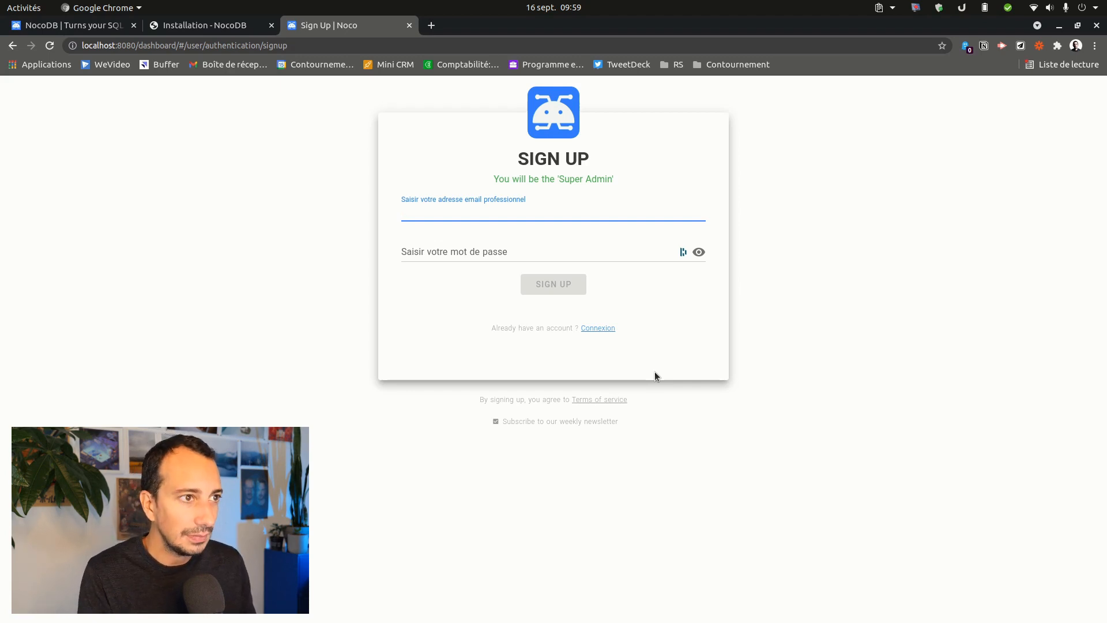
text(alex@t)
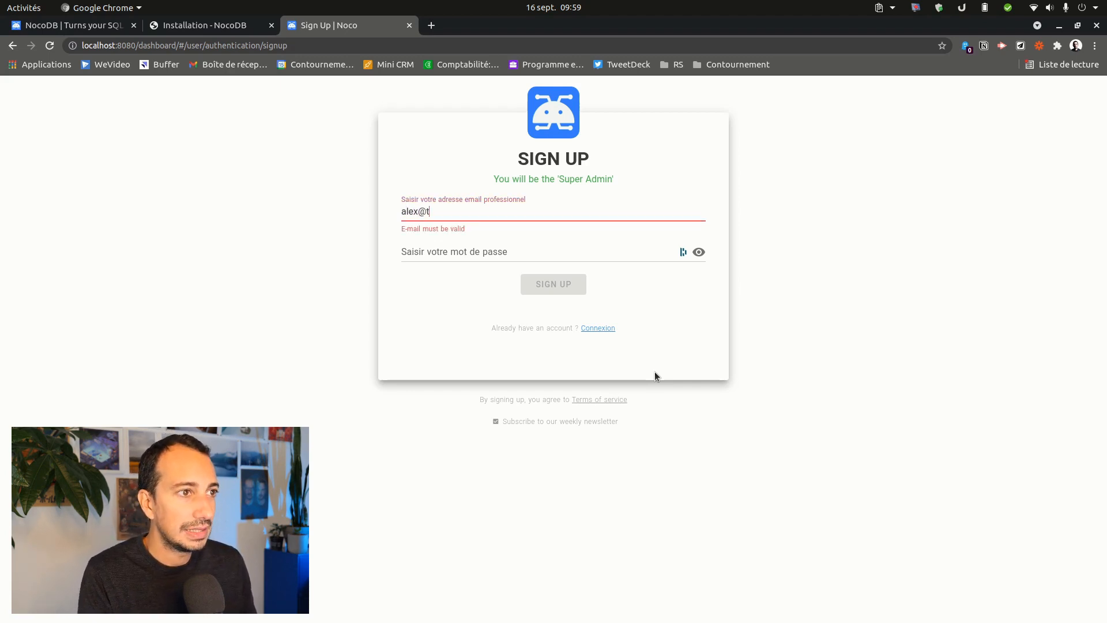
text(est.com)
key(Tab)
text(test)
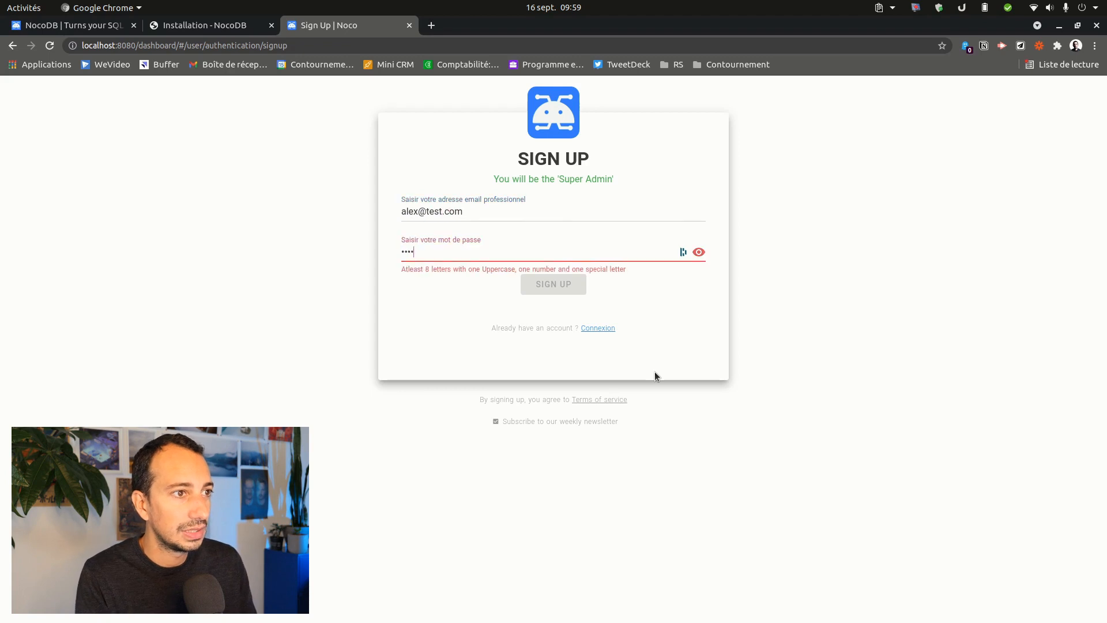
key(ctrl+a)
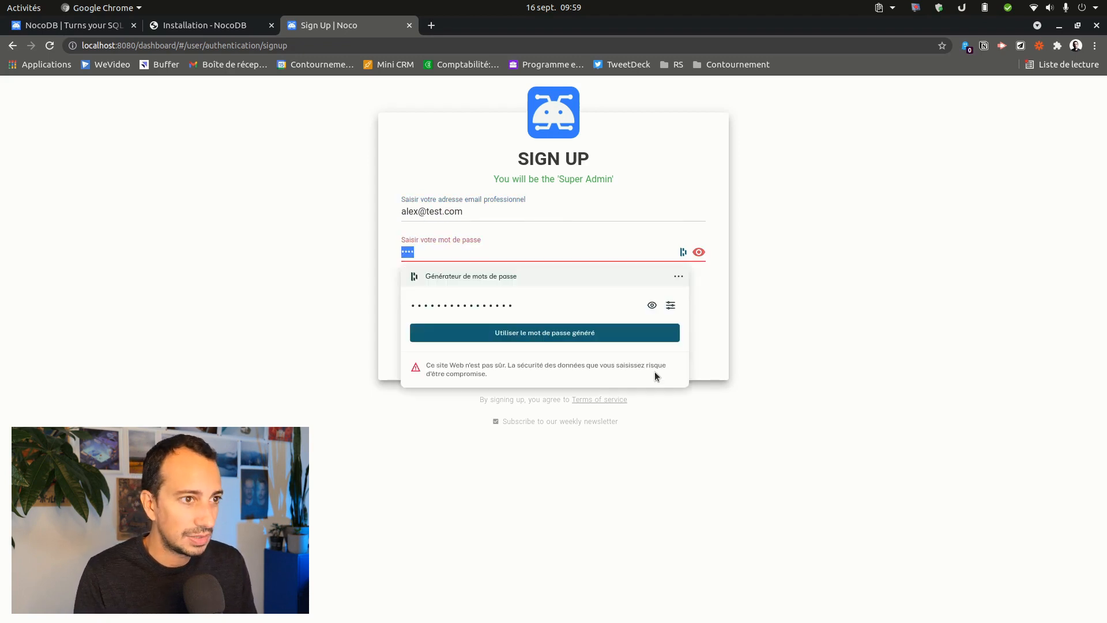
key(Escape)
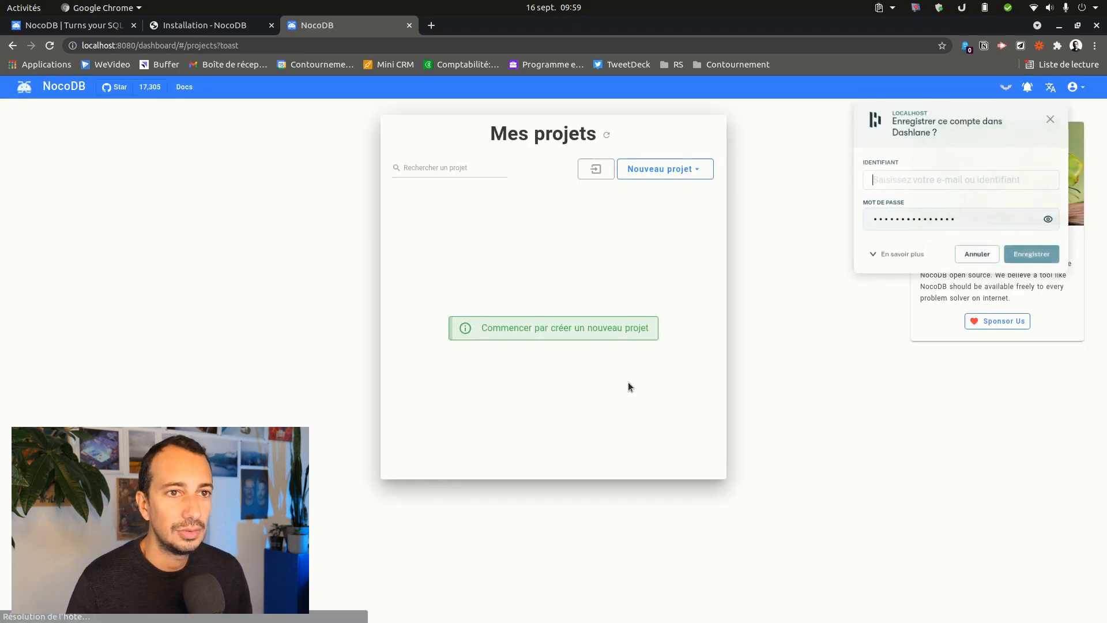
click(1048, 117)
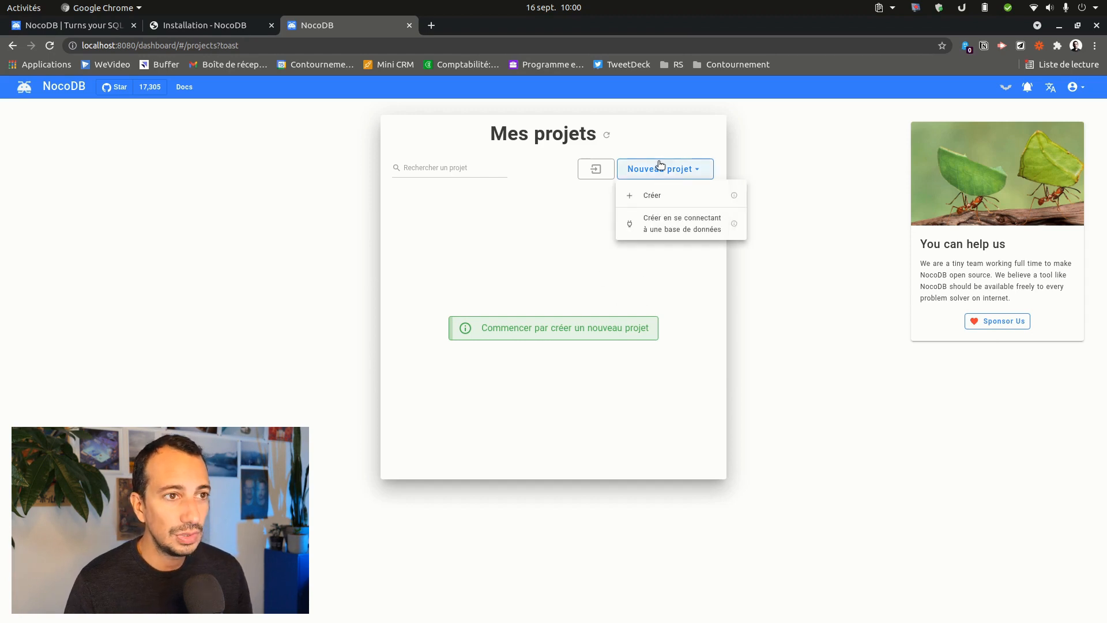
- Create a new project from scratch named 'Projet de fou' using REST APIs
mouse_move(655, 175)
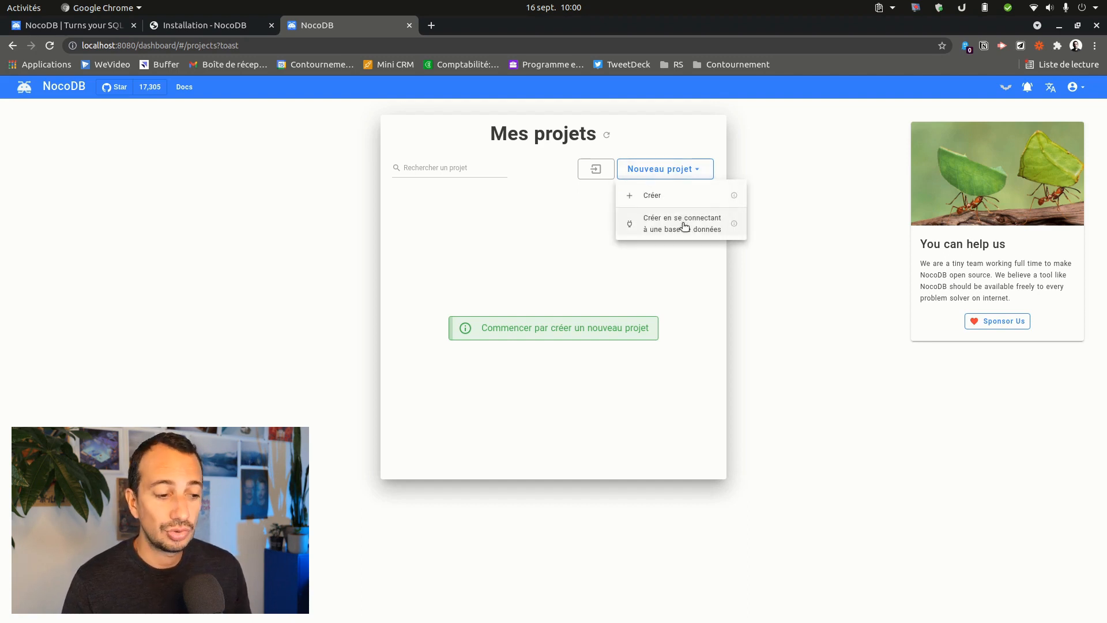
click(675, 197)
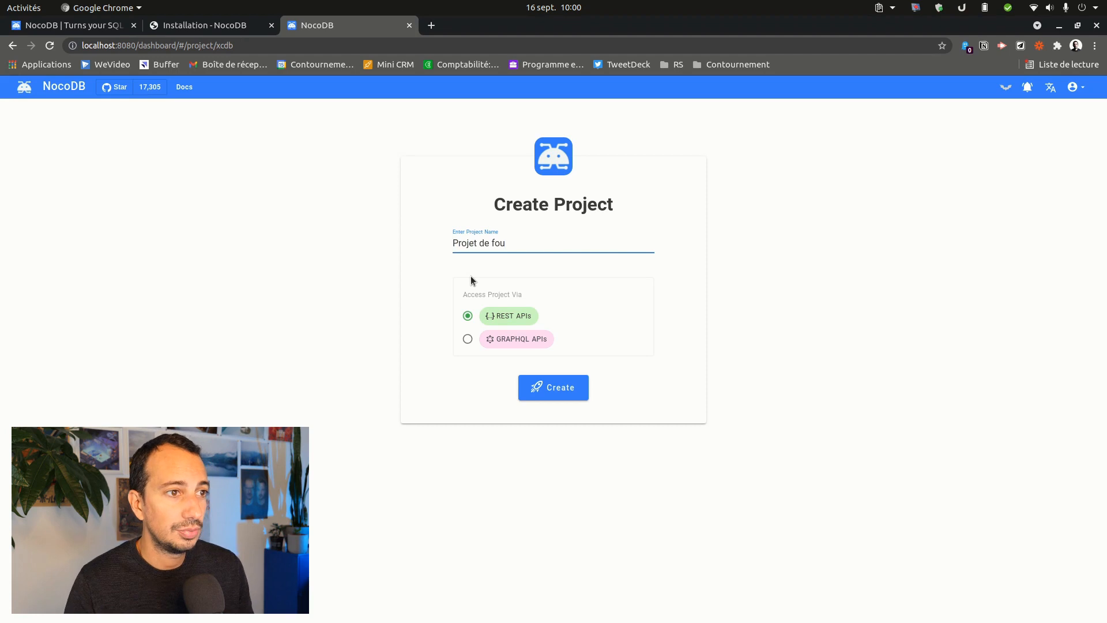
click(552, 395)
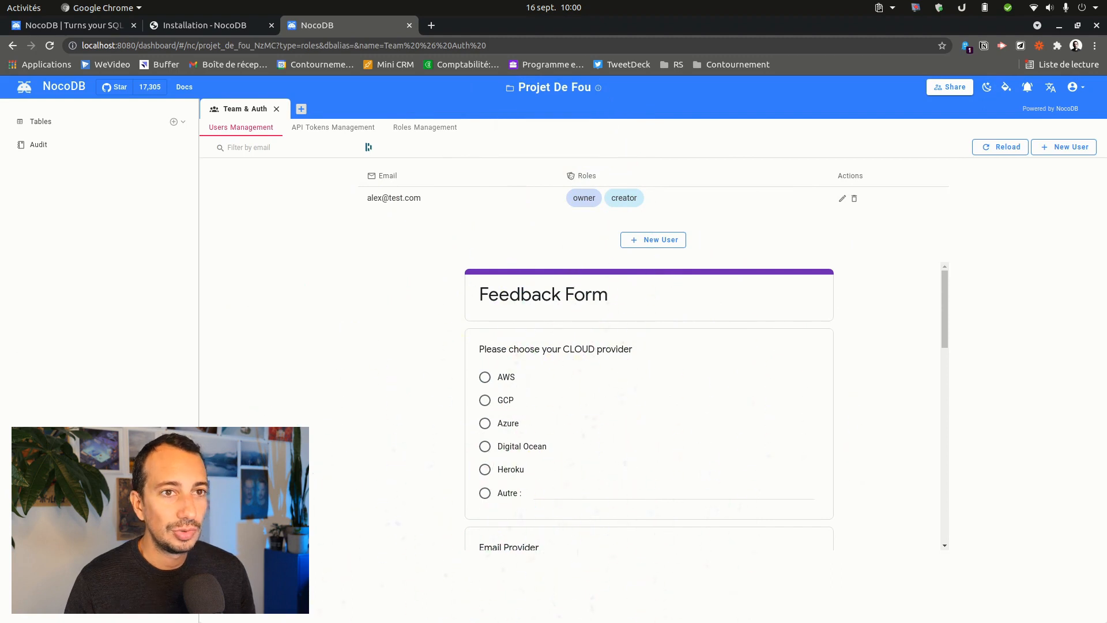
- Scroll through the Team & Auth page, then start a new table from the + beside the tabs
scroll(573, 444, down, 5)
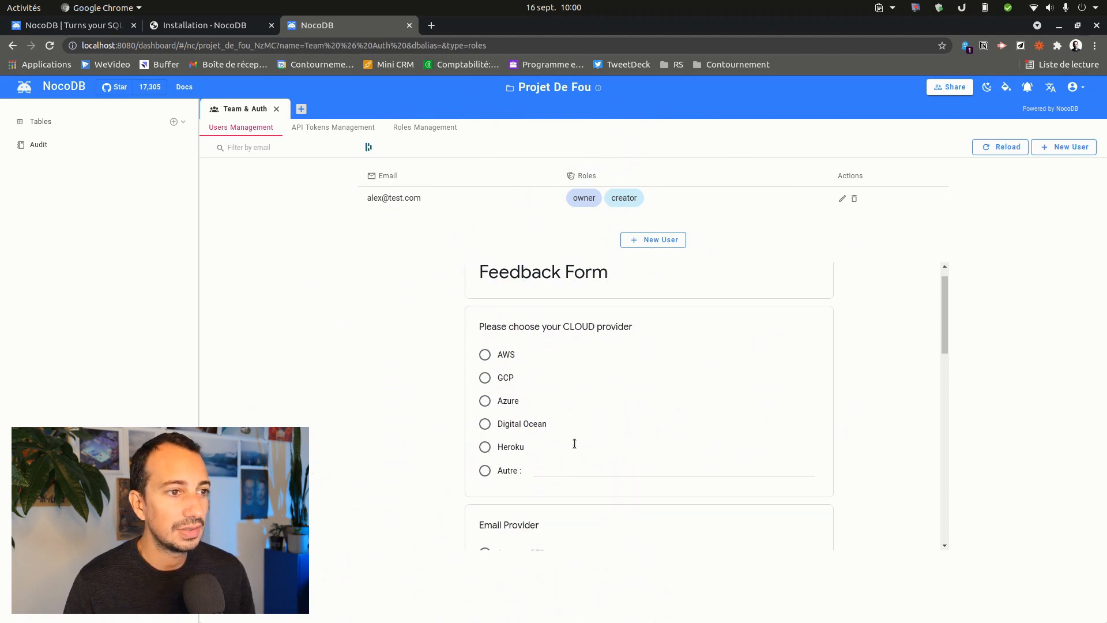
scroll(568, 450, up, 5)
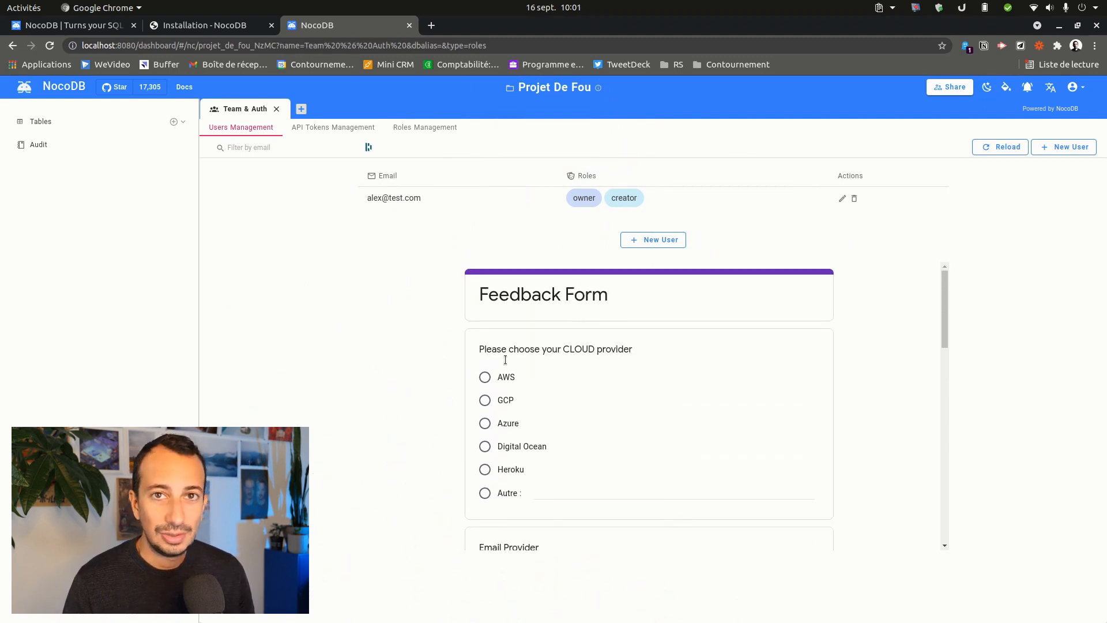
scroll(593, 357, down, 2)
scroll(606, 369, up, 2)
scroll(661, 413, down, 10)
scroll(546, 473, up, 10)
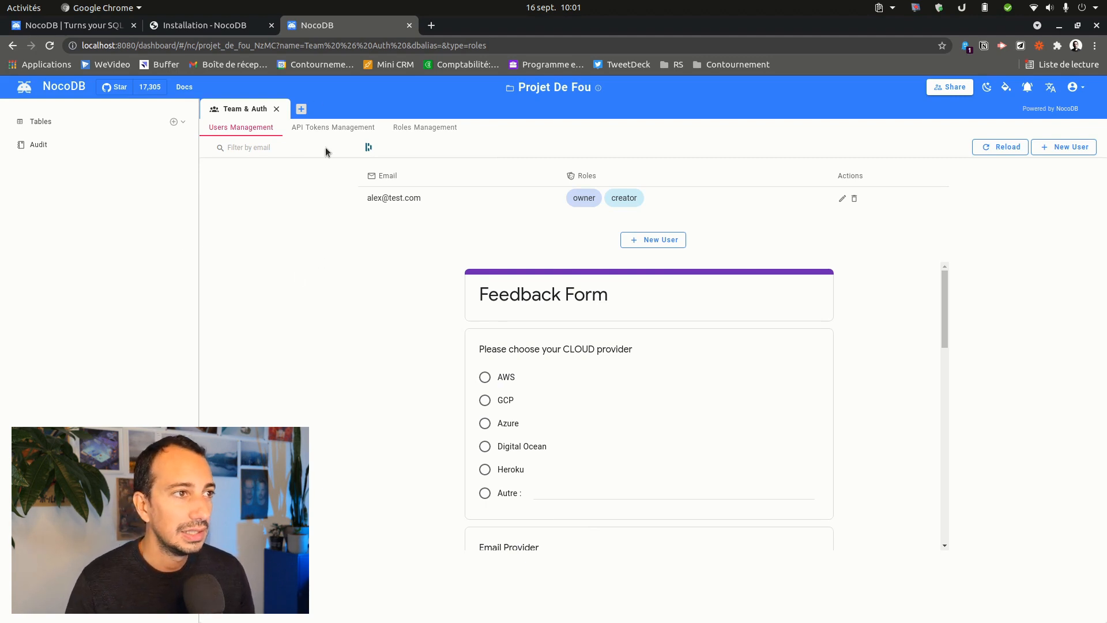
click(297, 110)
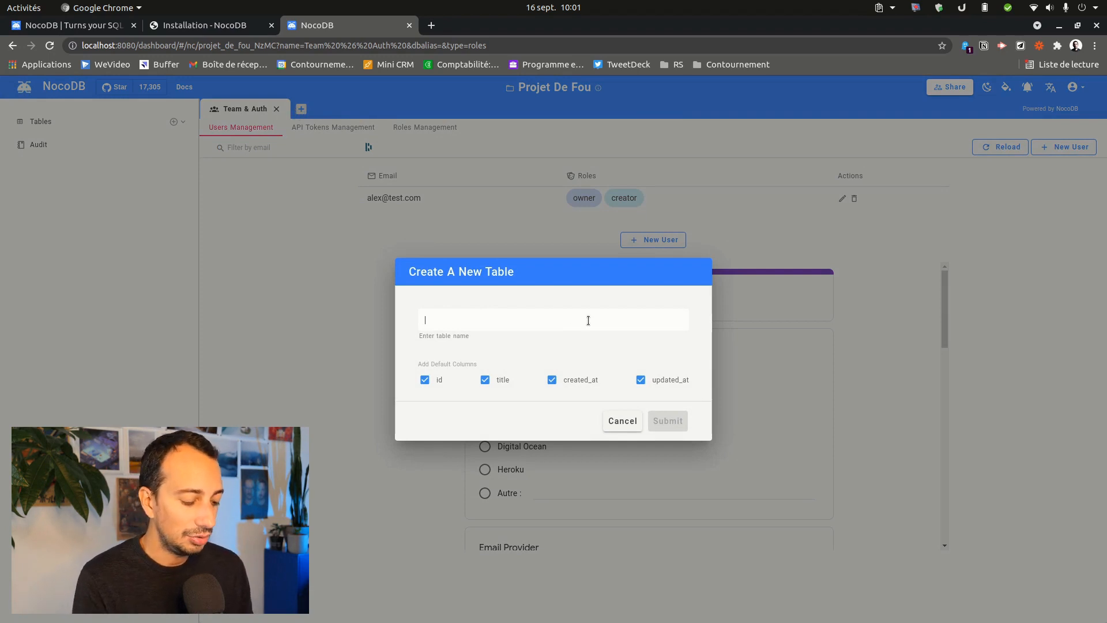
- Create the table 'Tâches' with the default id, title, created_at and updated_at columns
text(Tâches)
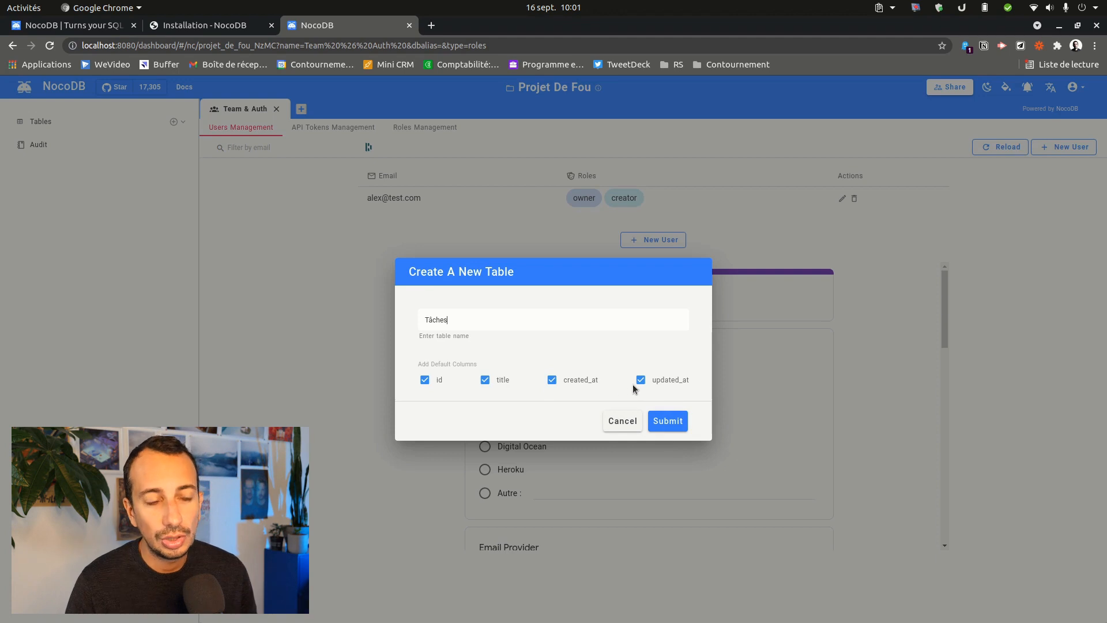
click(676, 424)
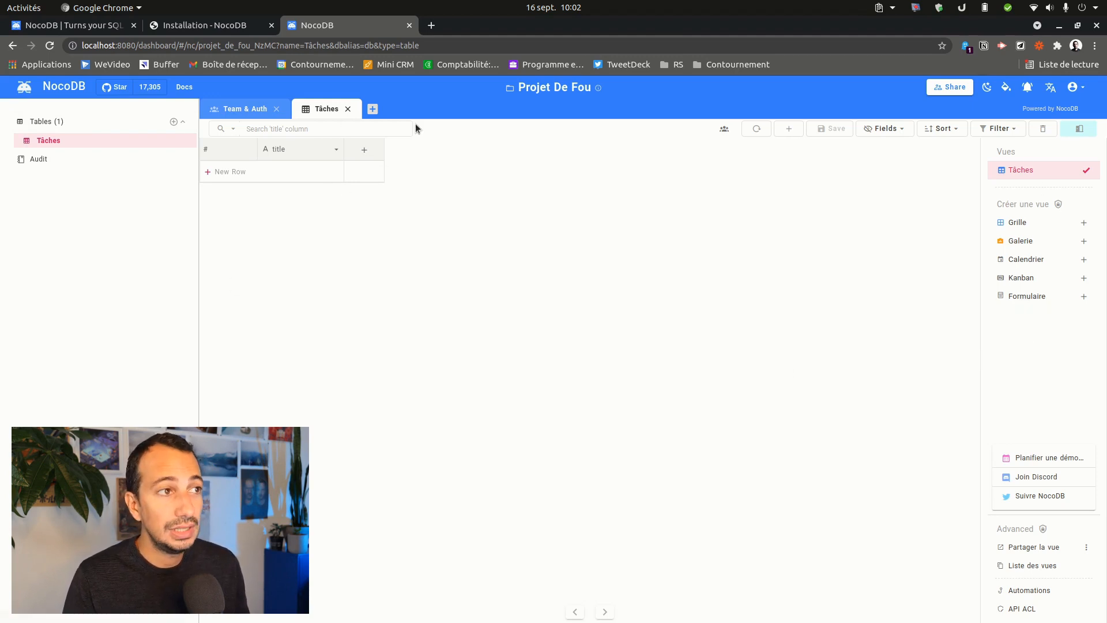
- Add a first Tâches row titled 'Faire une vidéo sur no-code DB', then try the form view
click(245, 108)
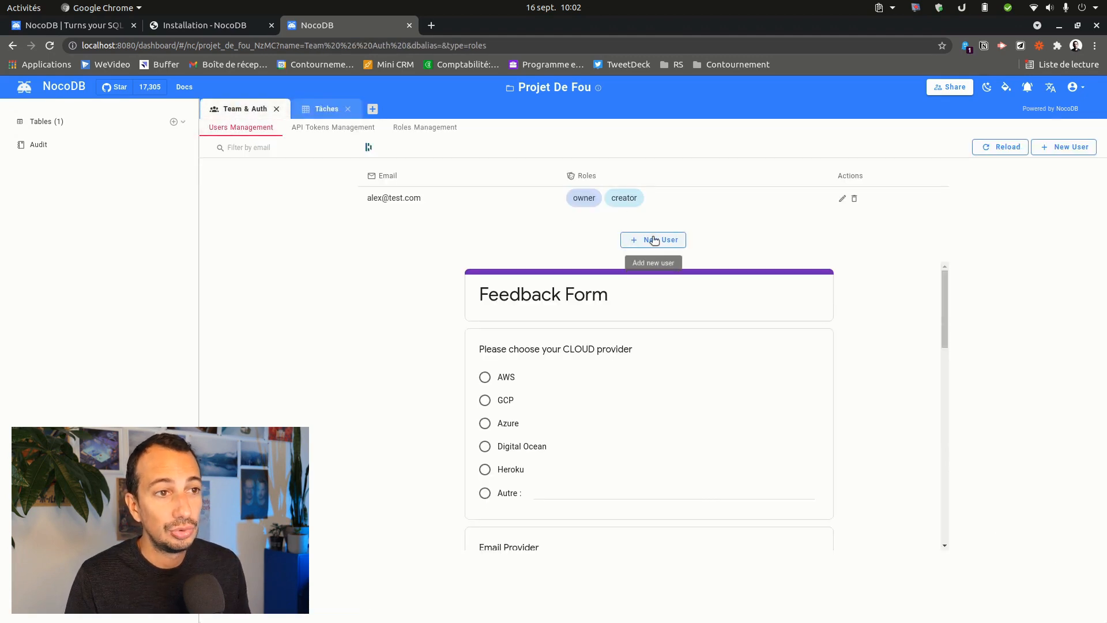
click(322, 110)
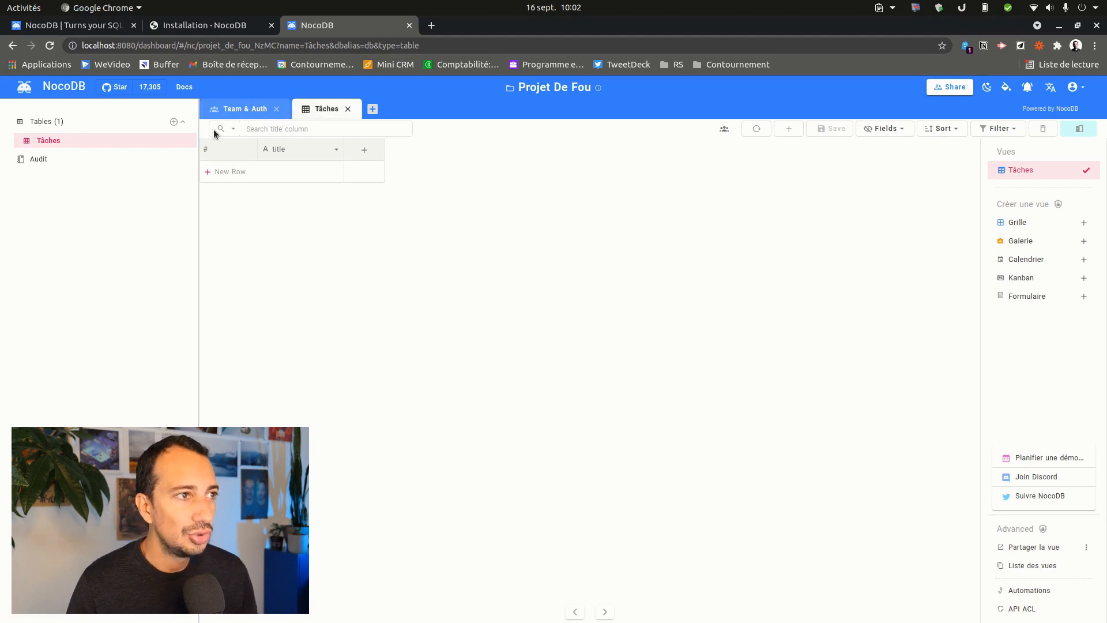
click(222, 172)
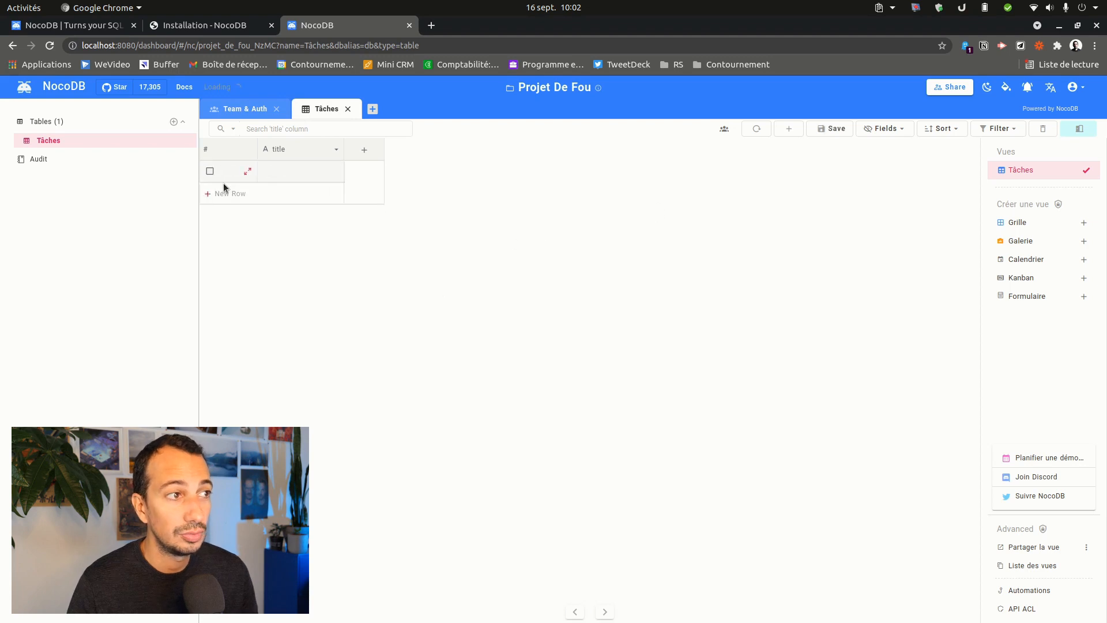
click(299, 173)
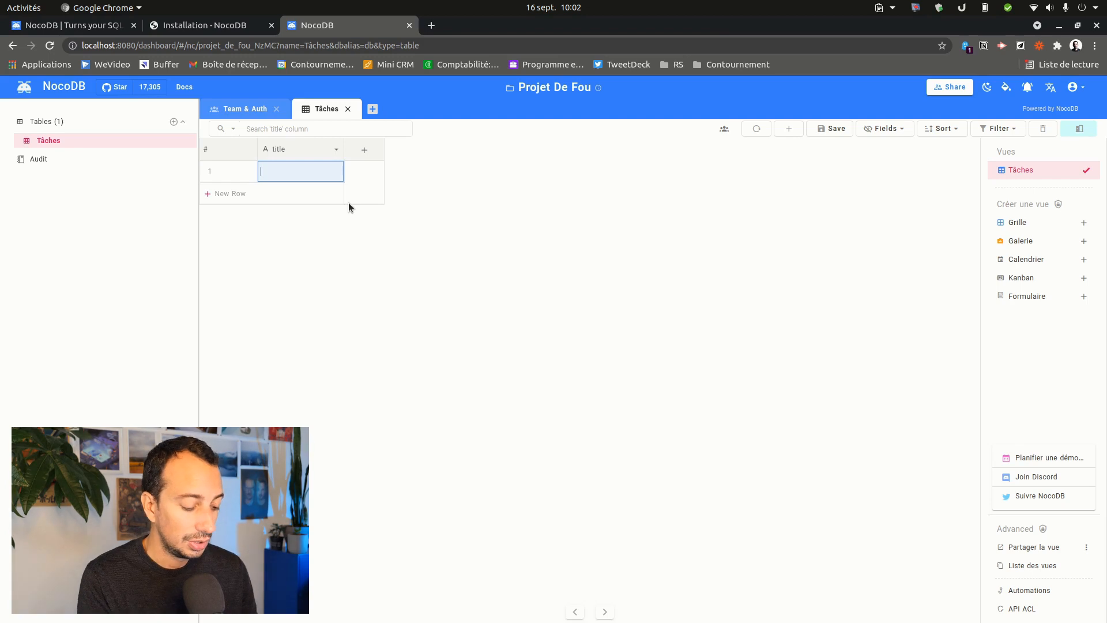
text(Faire une)
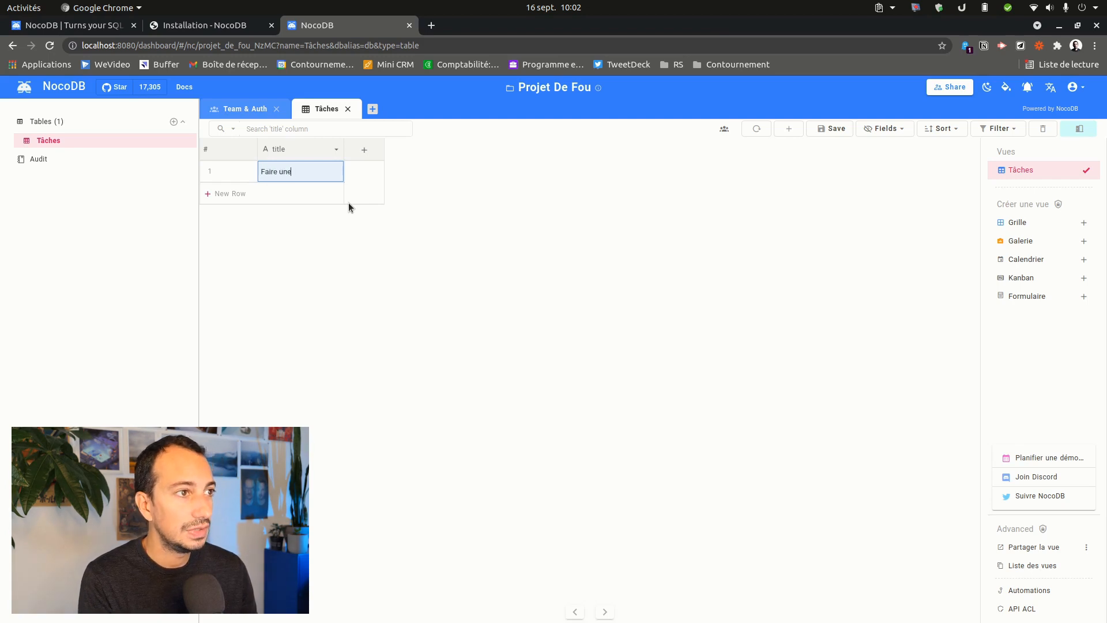
text( vidéo sur no-code DB)
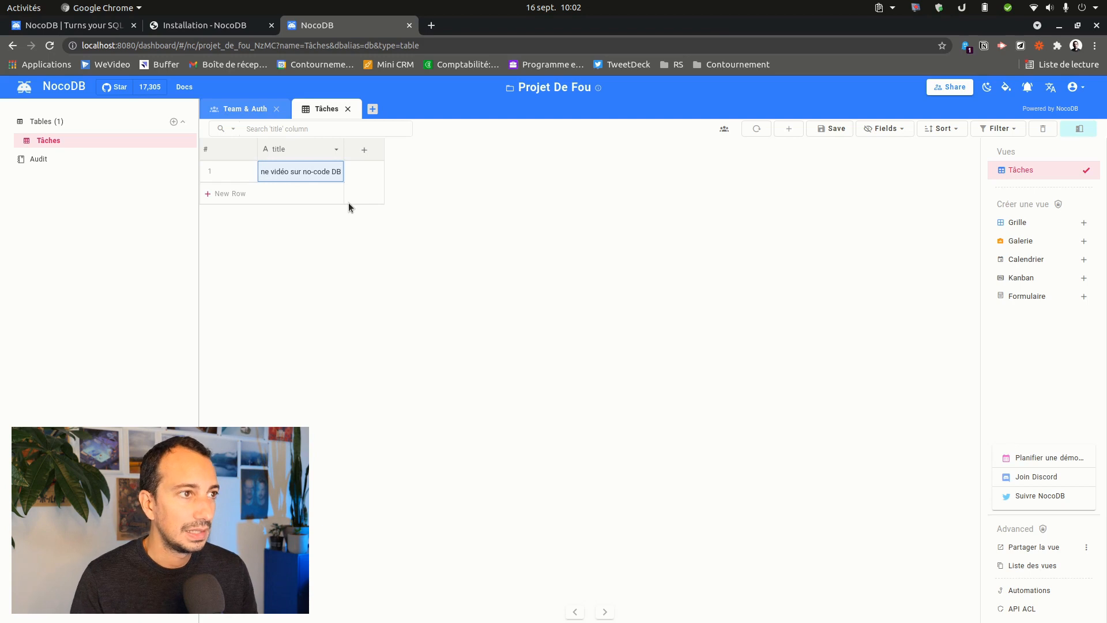
key(Return)
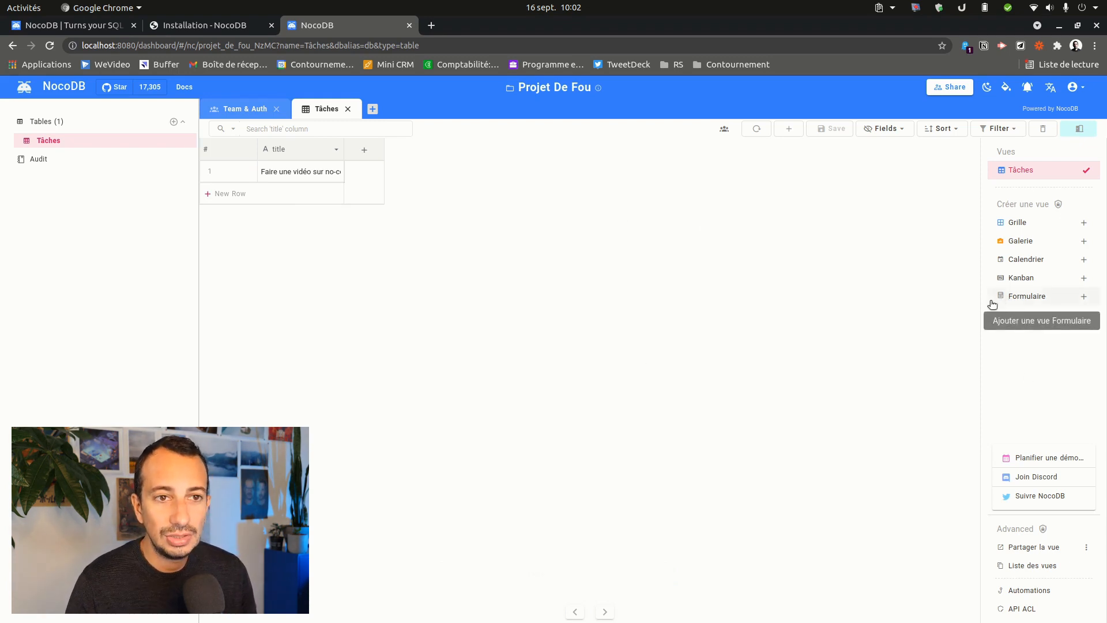
click(1030, 300)
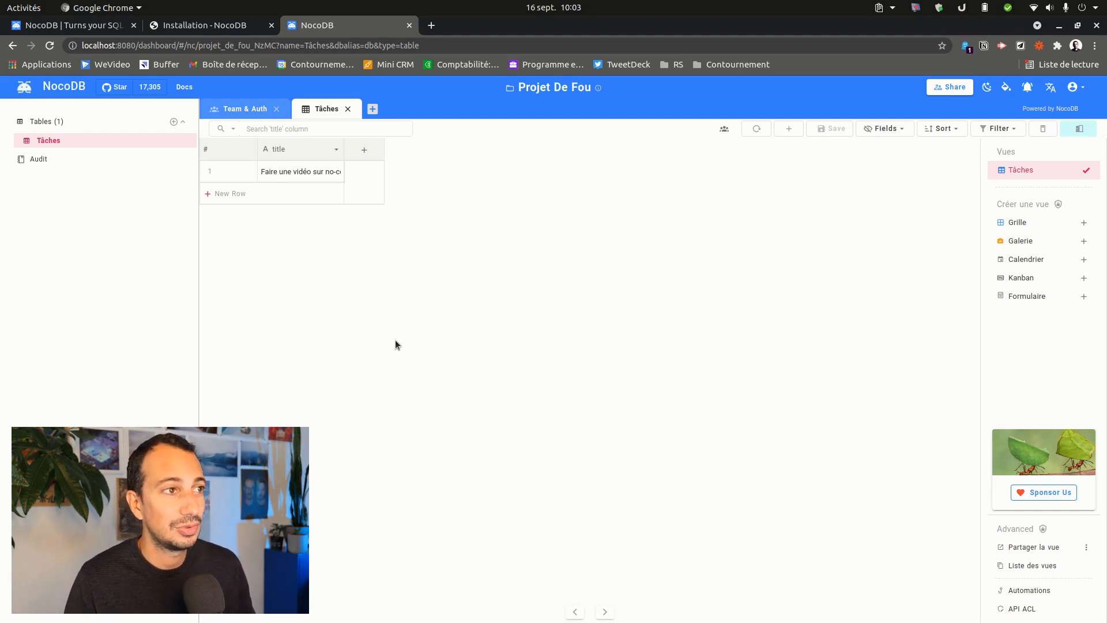
- Add a new Tâches column named Date d'échéance
click(363, 152)
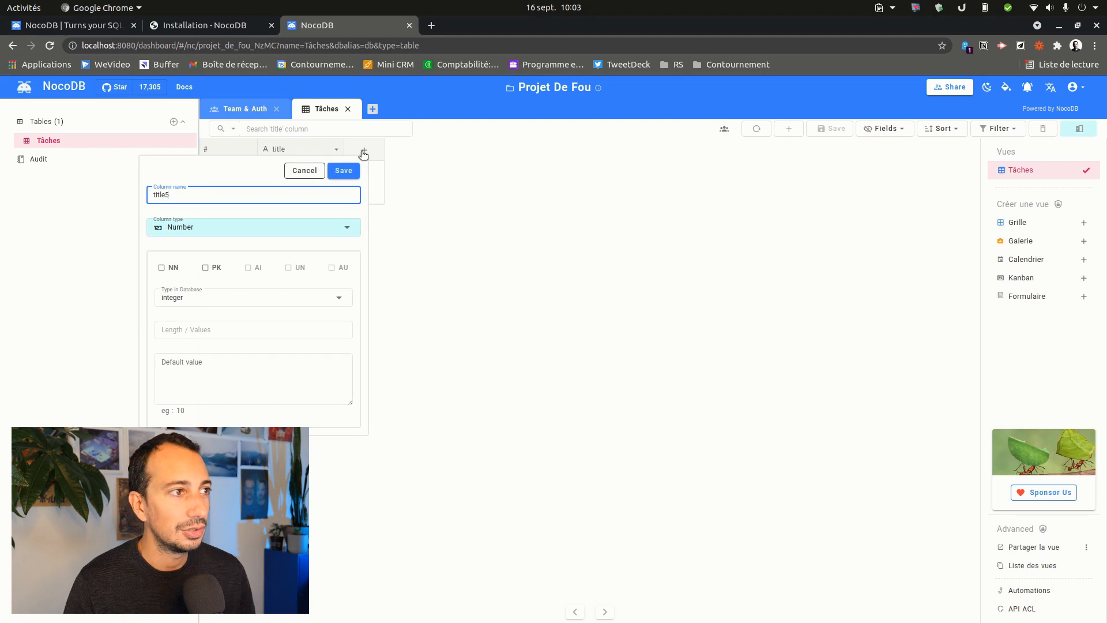
double_click(226, 192)
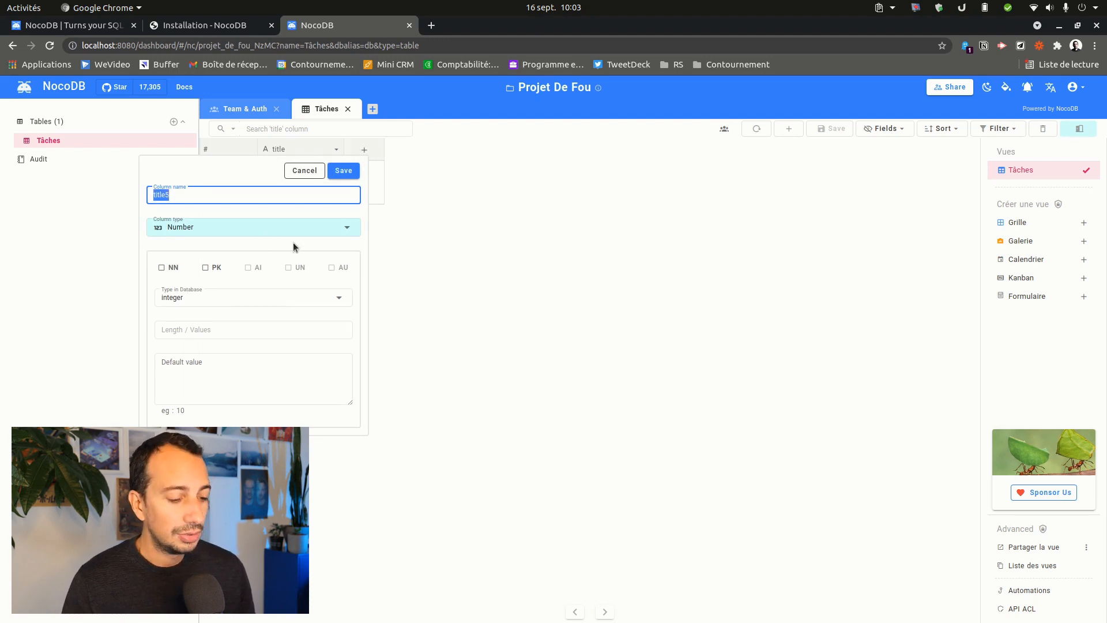
text(Da)
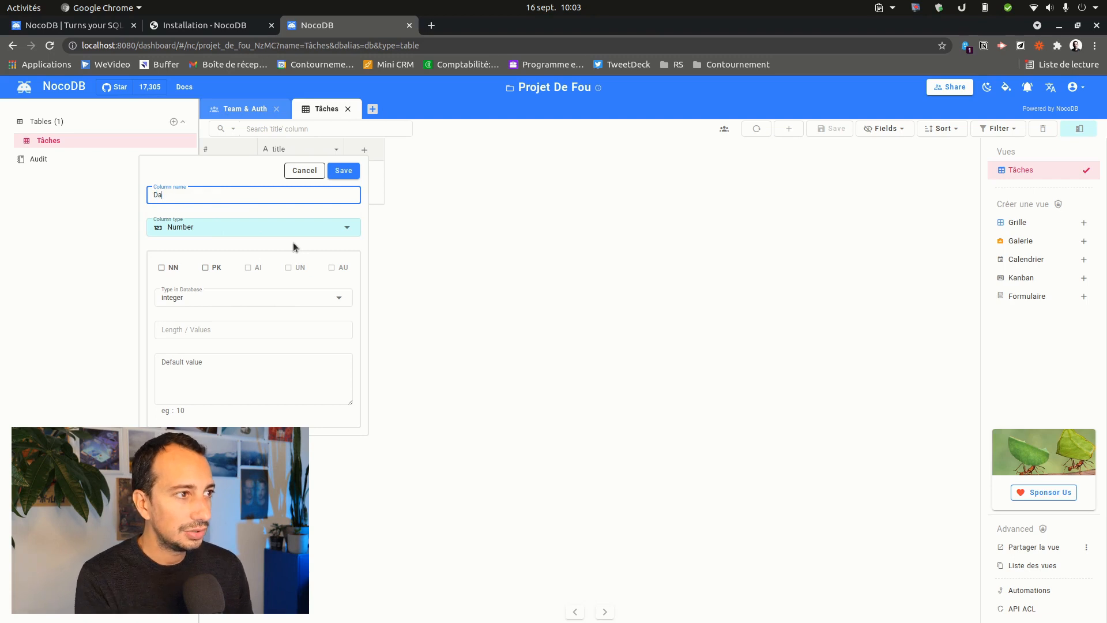
text(te d"ééchéance)
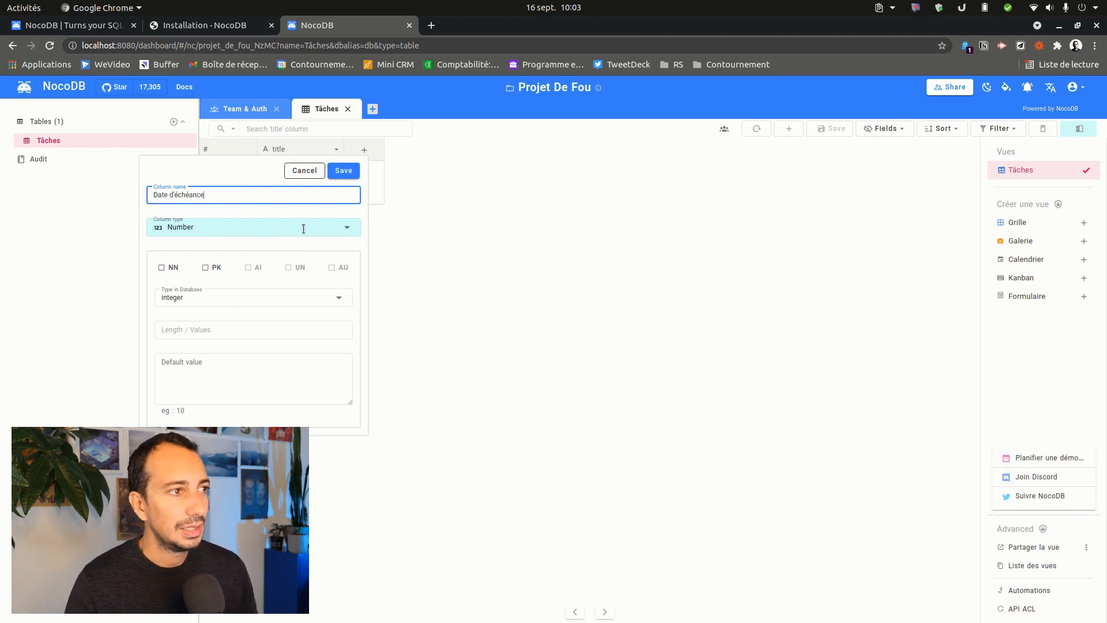
click(362, 232)
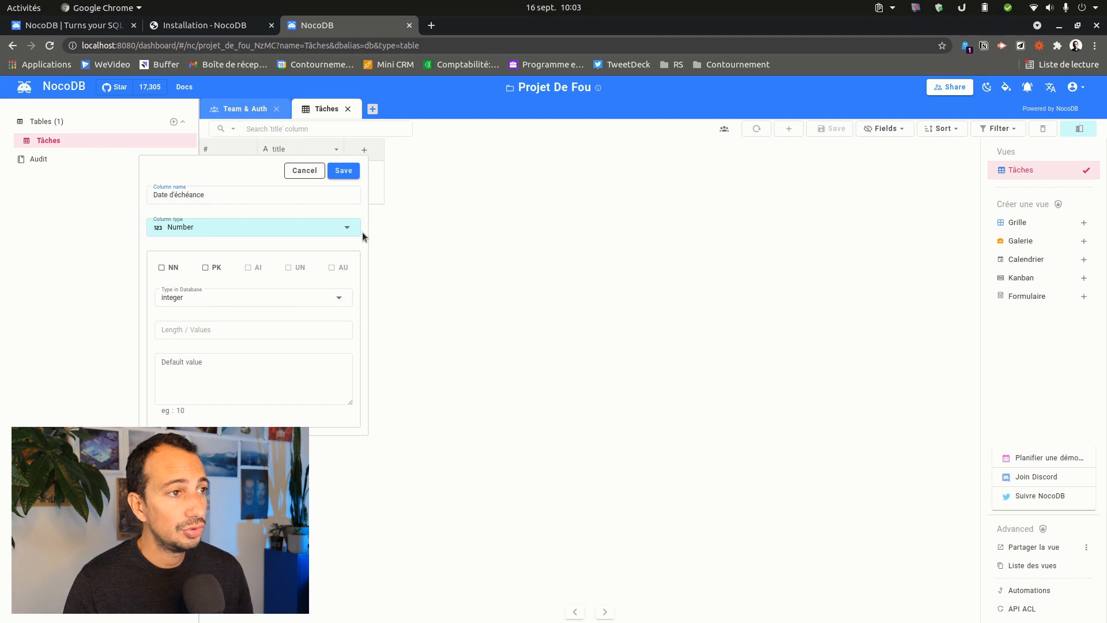
- Set the new column's type to Date
click(345, 227)
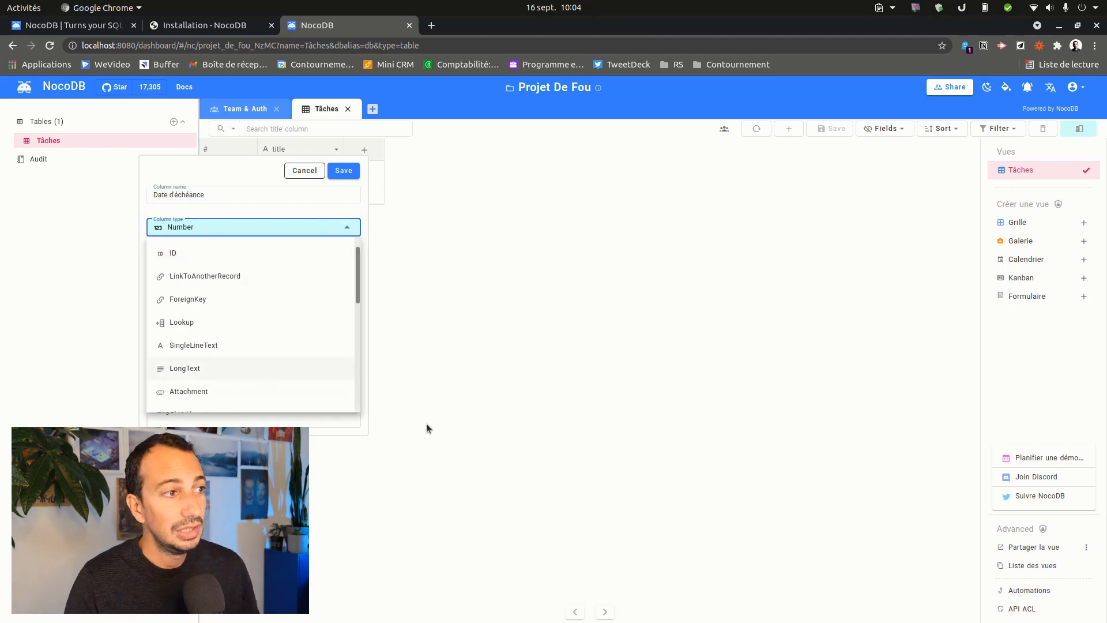
scroll(237, 289, down, 8)
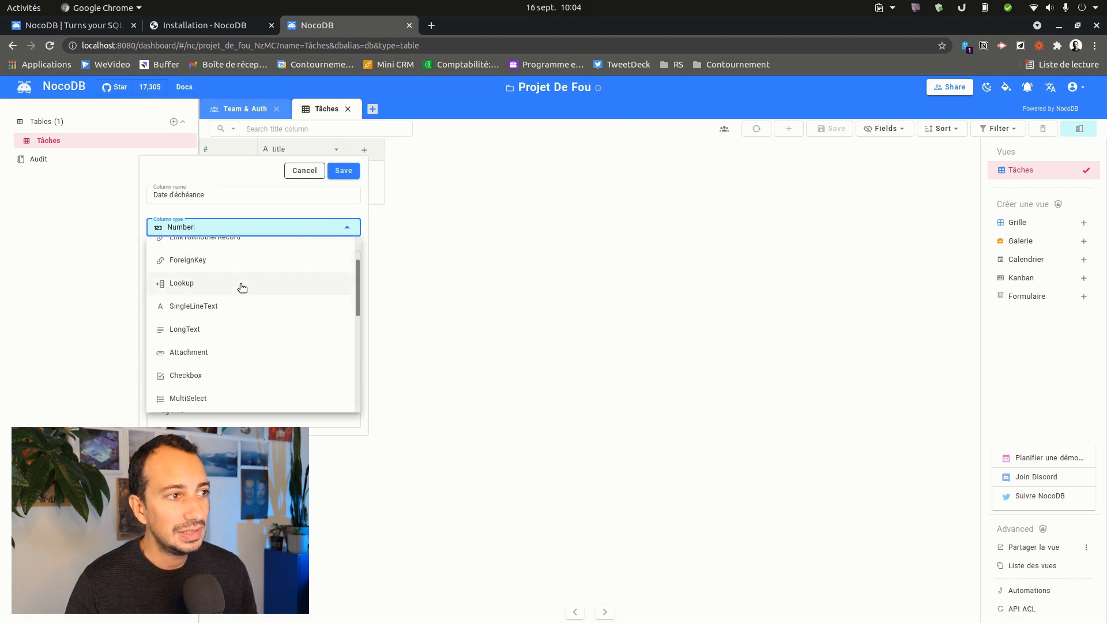
scroll(217, 362, up, 3)
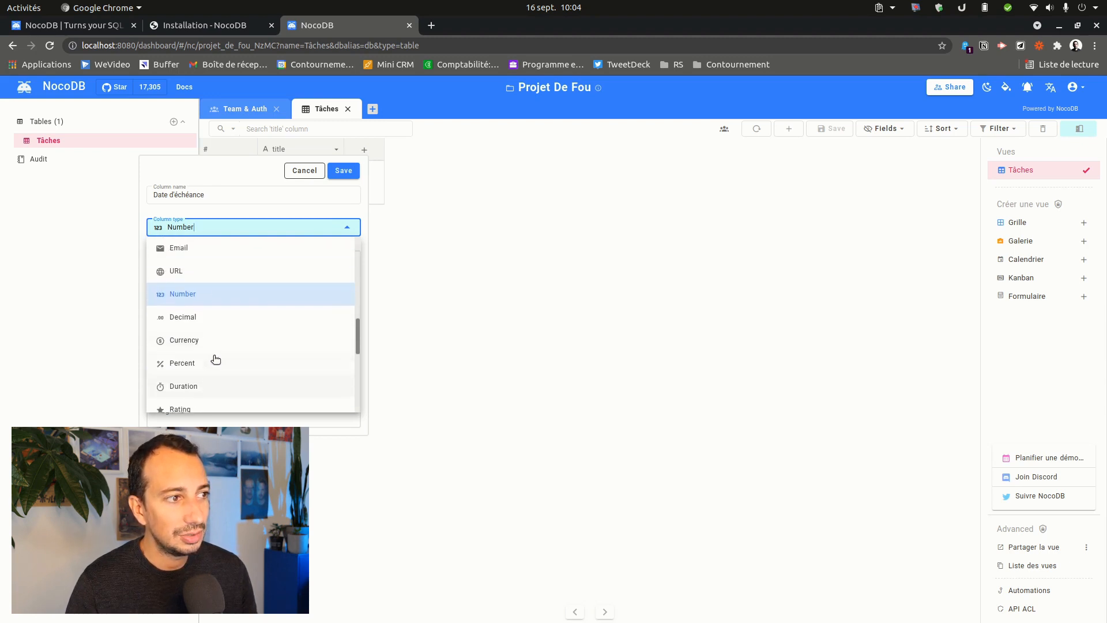
scroll(220, 340, down, 5)
scroll(221, 341, down, 5)
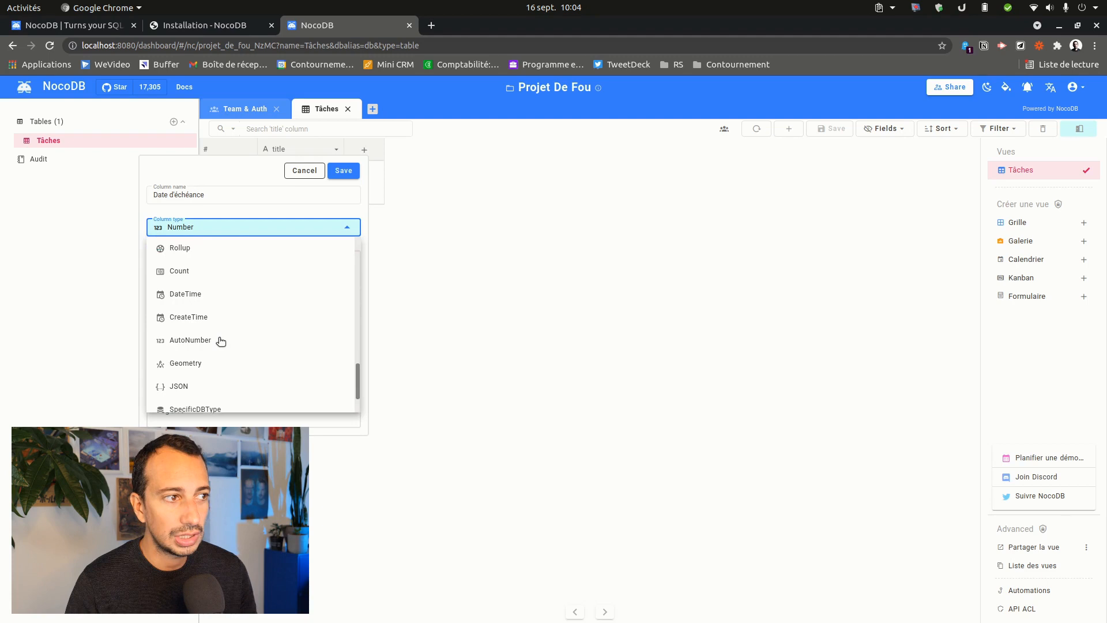
scroll(213, 314, up, 10)
scroll(212, 318, up, 3)
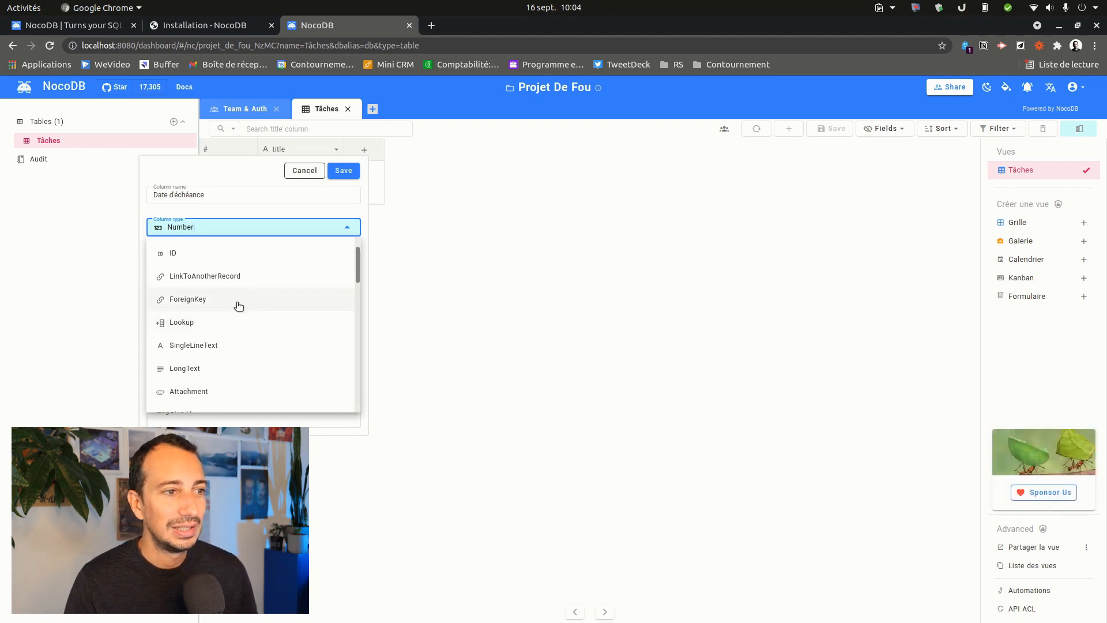
scroll(255, 311, down, 1)
scroll(248, 306, down, 4)
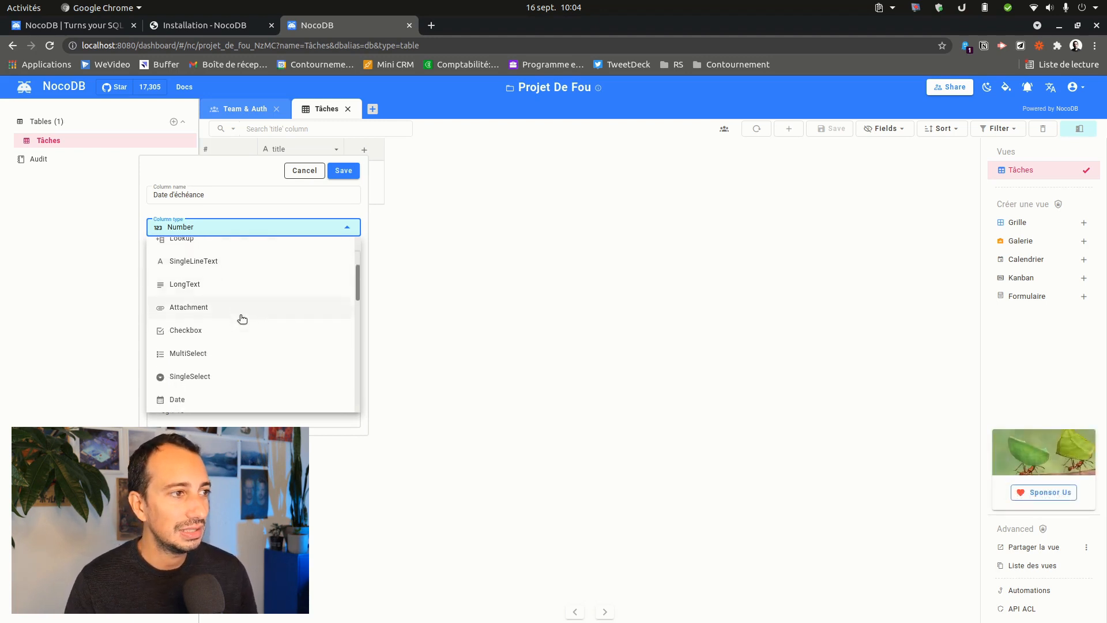
scroll(202, 277, up, 2)
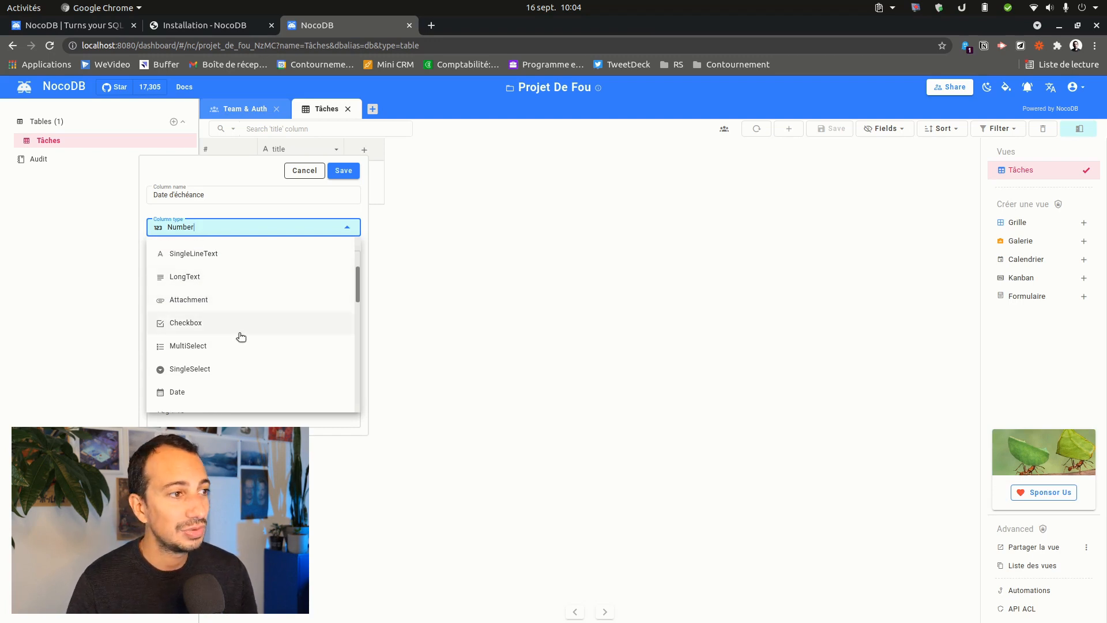
scroll(236, 333, down, 1)
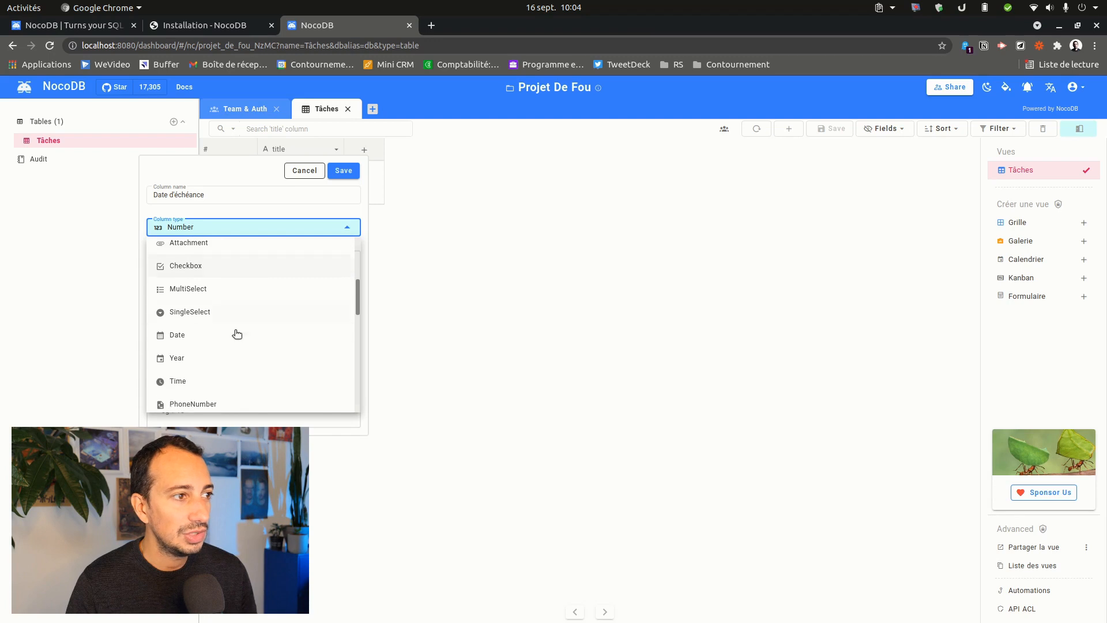
click(225, 334)
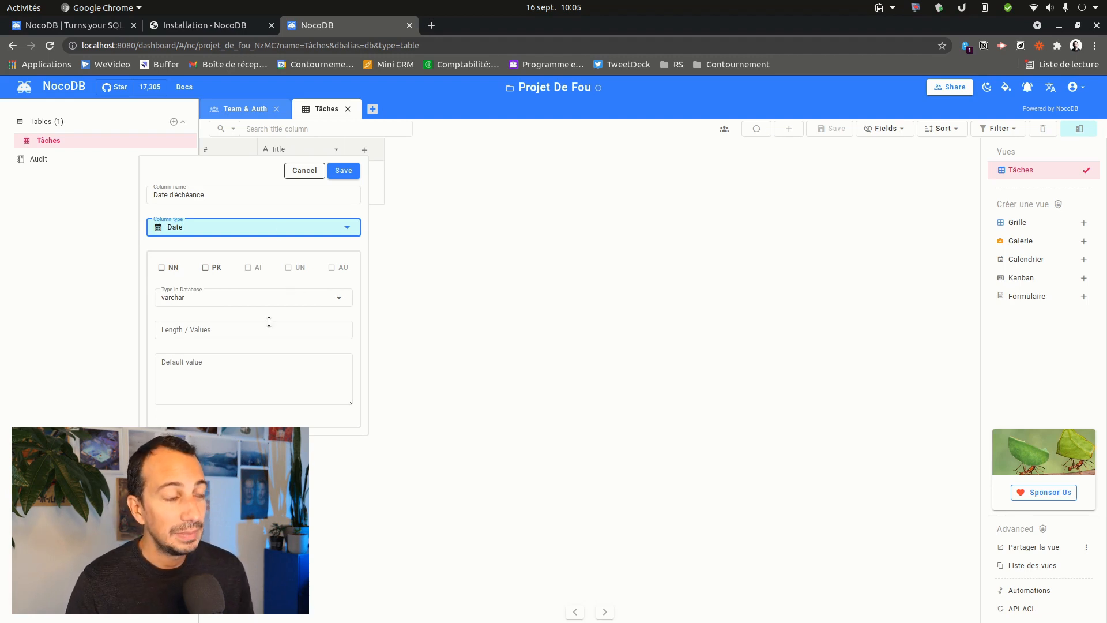
- Store the Date d'échéance column as date in the database and save it
click(338, 300)
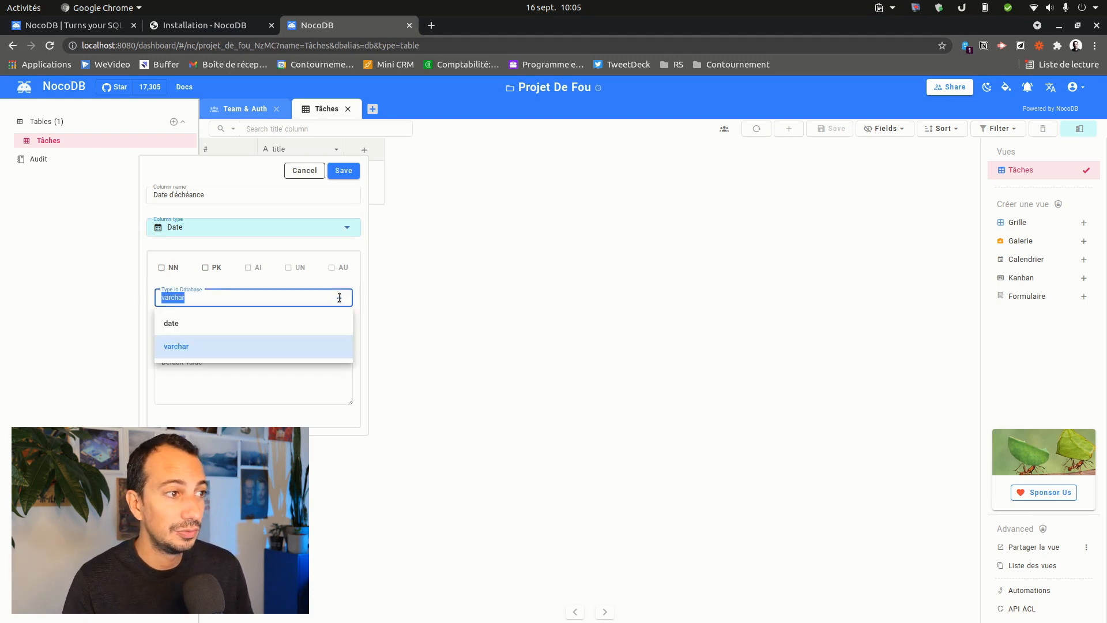
click(206, 344)
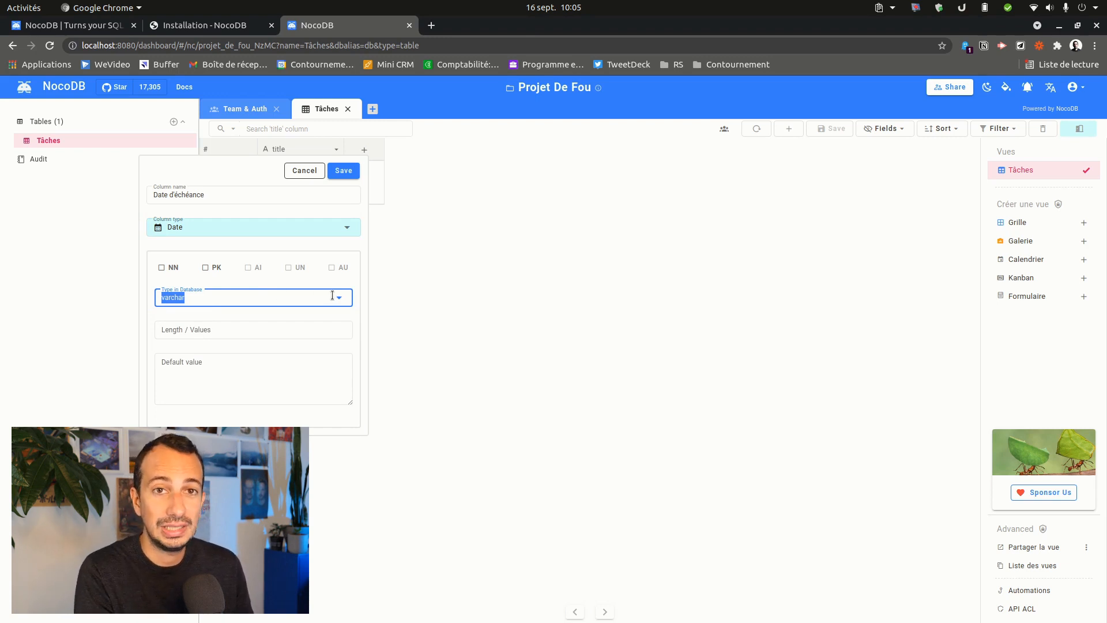
click(257, 300)
click(205, 320)
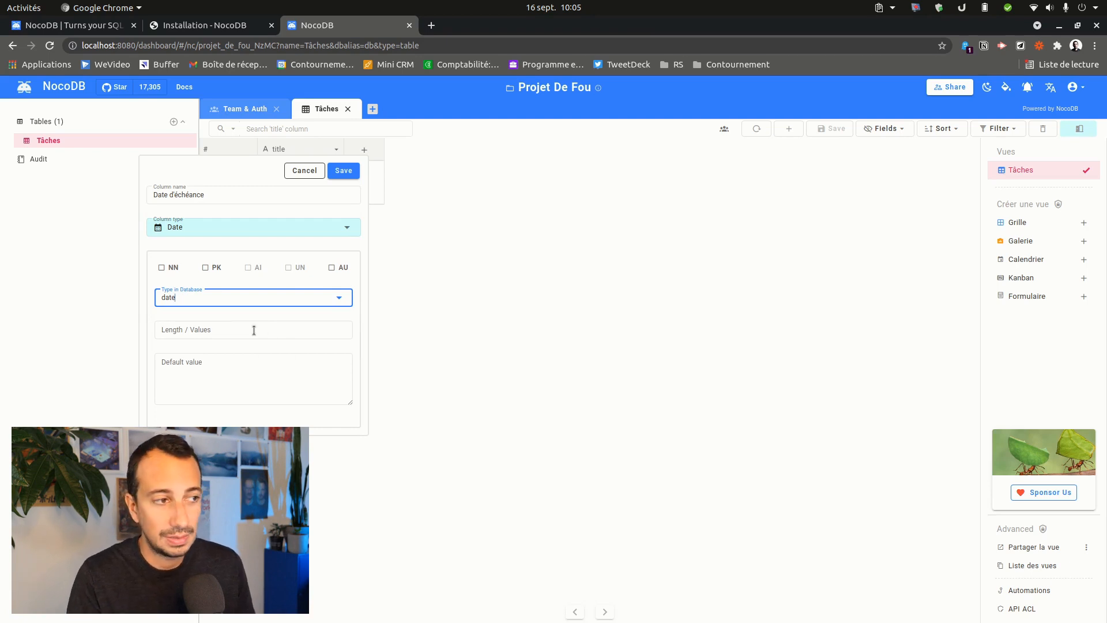
click(271, 369)
click(246, 332)
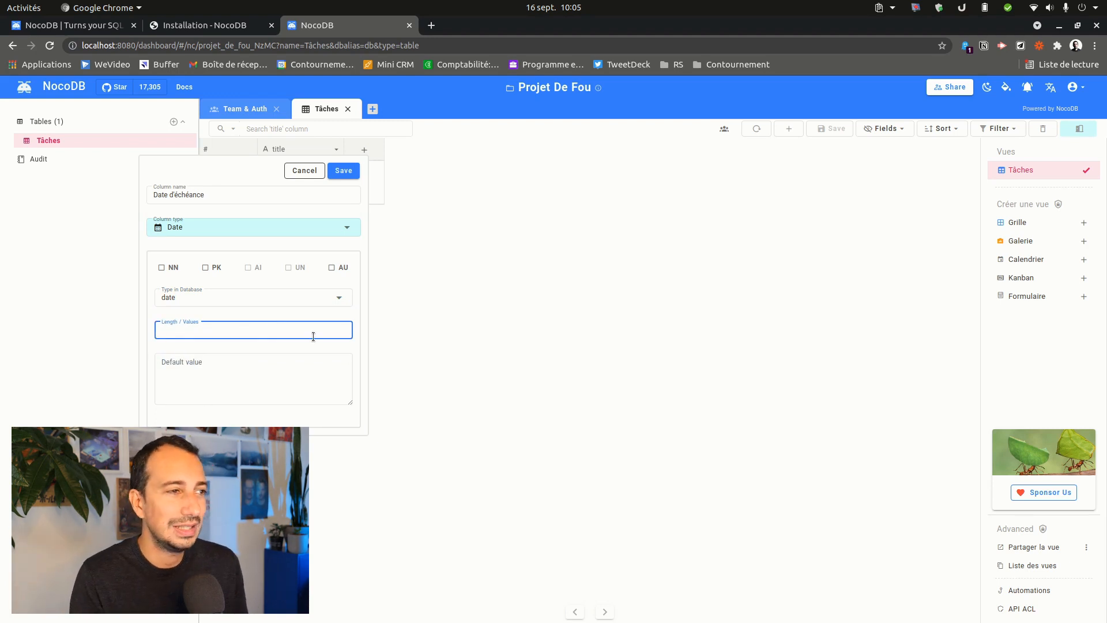
click(344, 171)
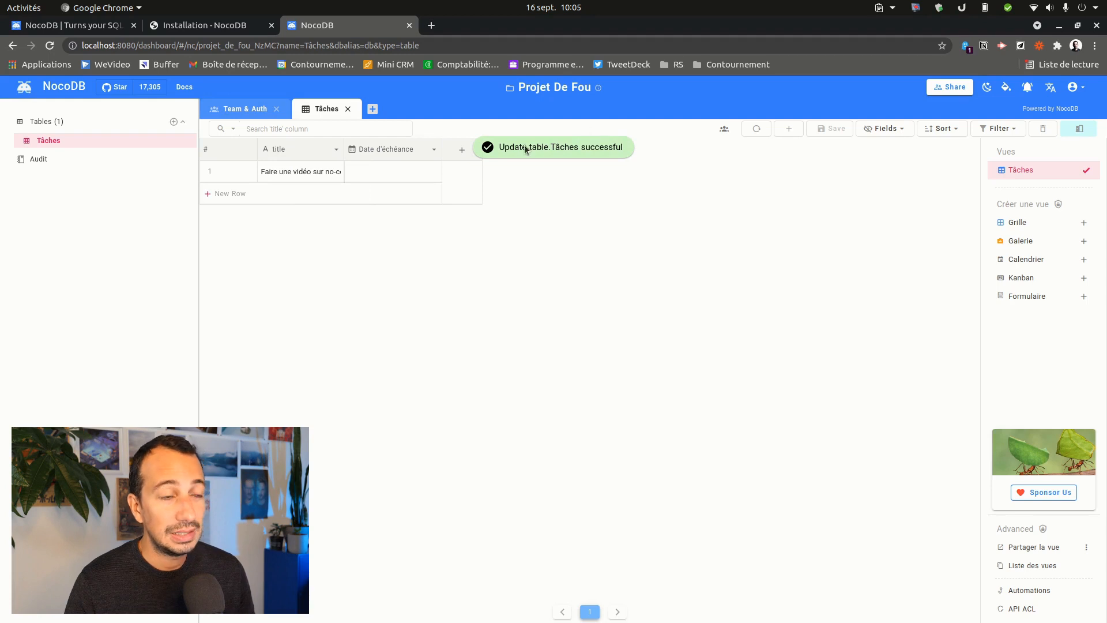
- Set the first task's due date to 2021-09-14
click(402, 181)
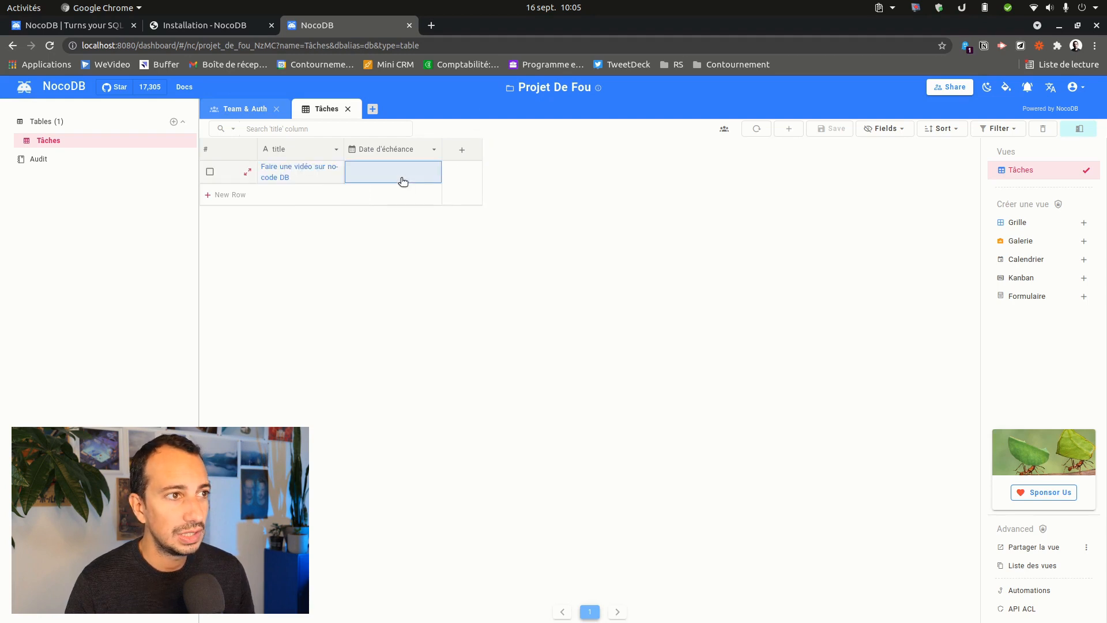
double_click(387, 171)
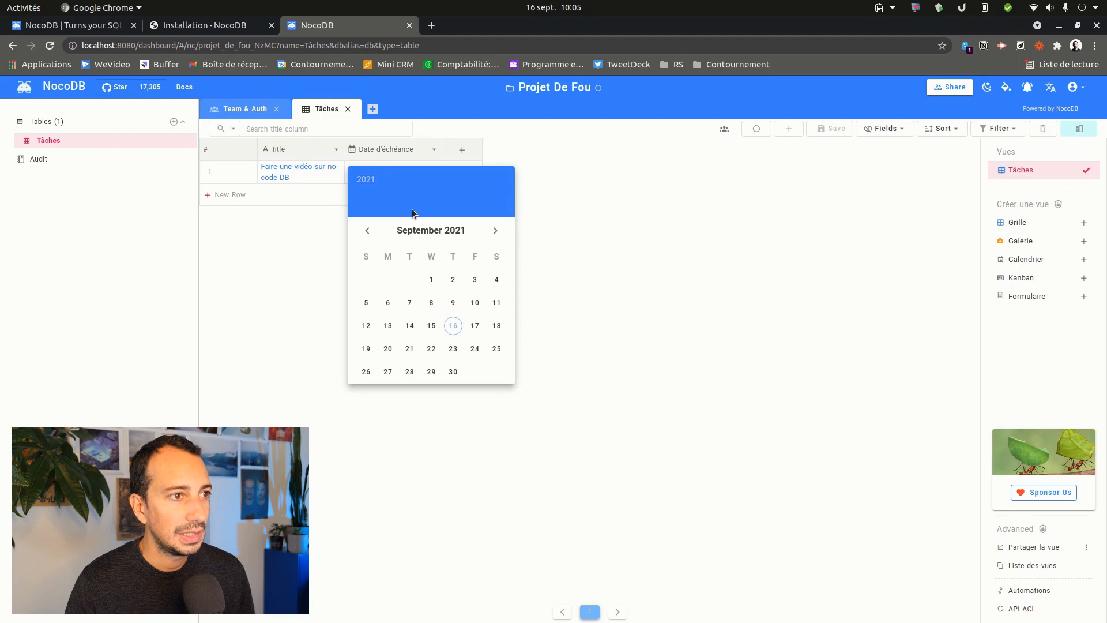
click(409, 325)
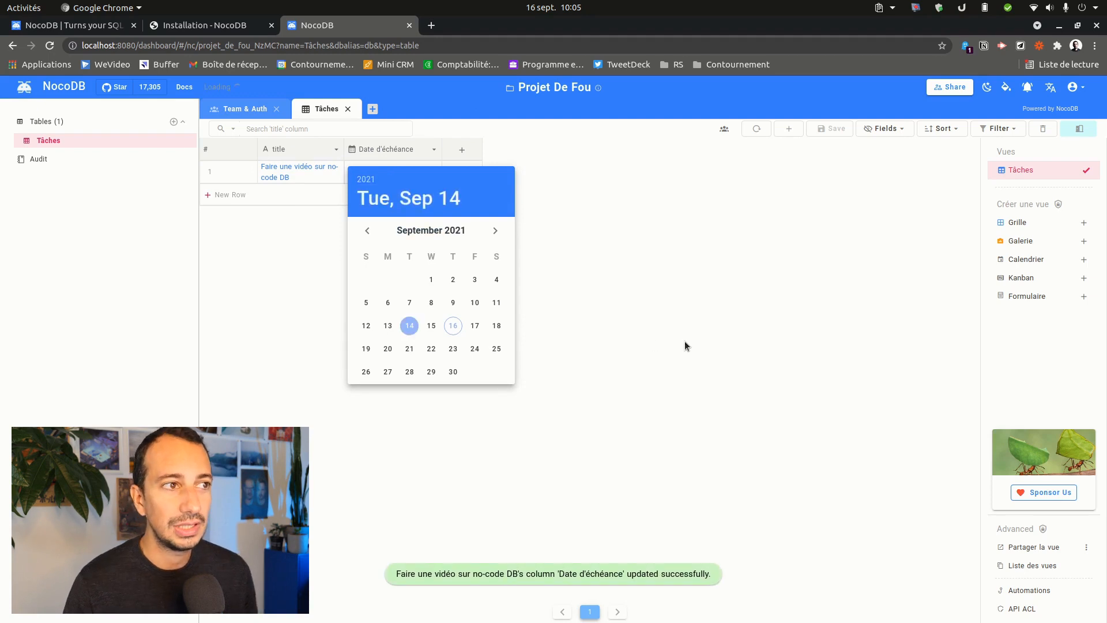
click(685, 342)
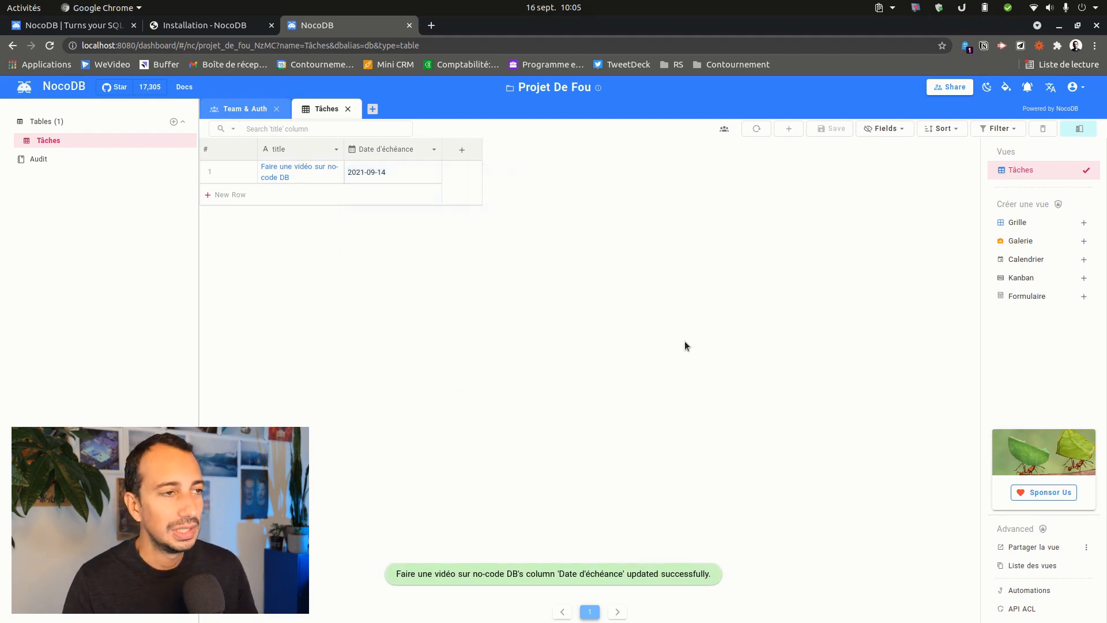
click(462, 149)
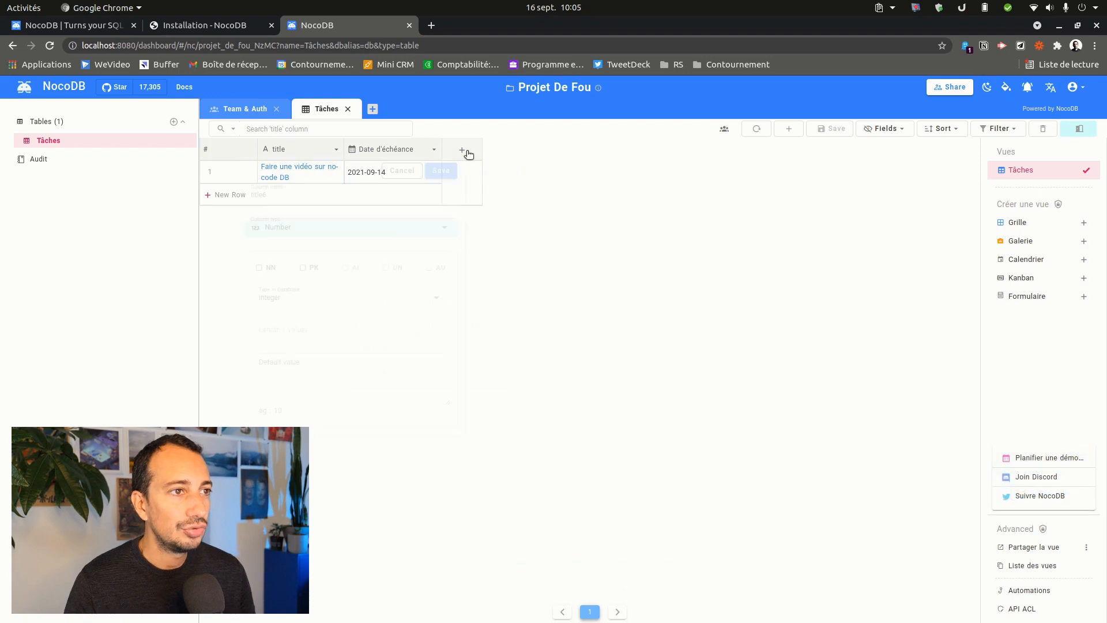
- Make the new column a Checkbox named 'Terminée ?' and save it
click(358, 227)
scroll(437, 341, down, 2)
scroll(437, 340, down, 3)
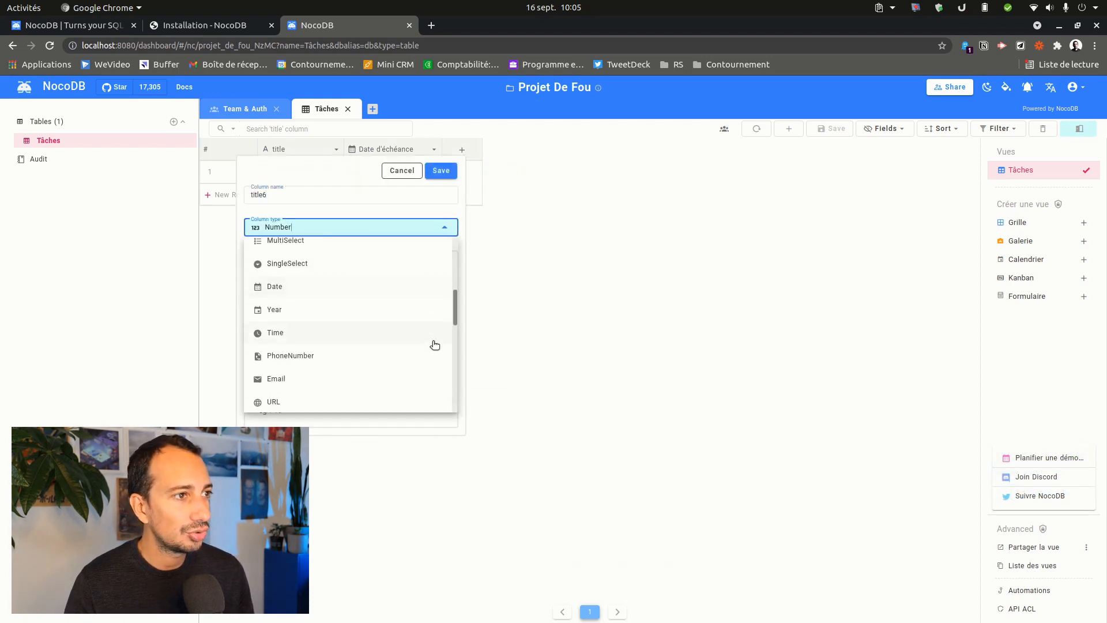
scroll(435, 345, up, 1)
click(311, 293)
click(287, 191)
double_click(278, 199)
key(BackSpace)
text(Terminée ?)
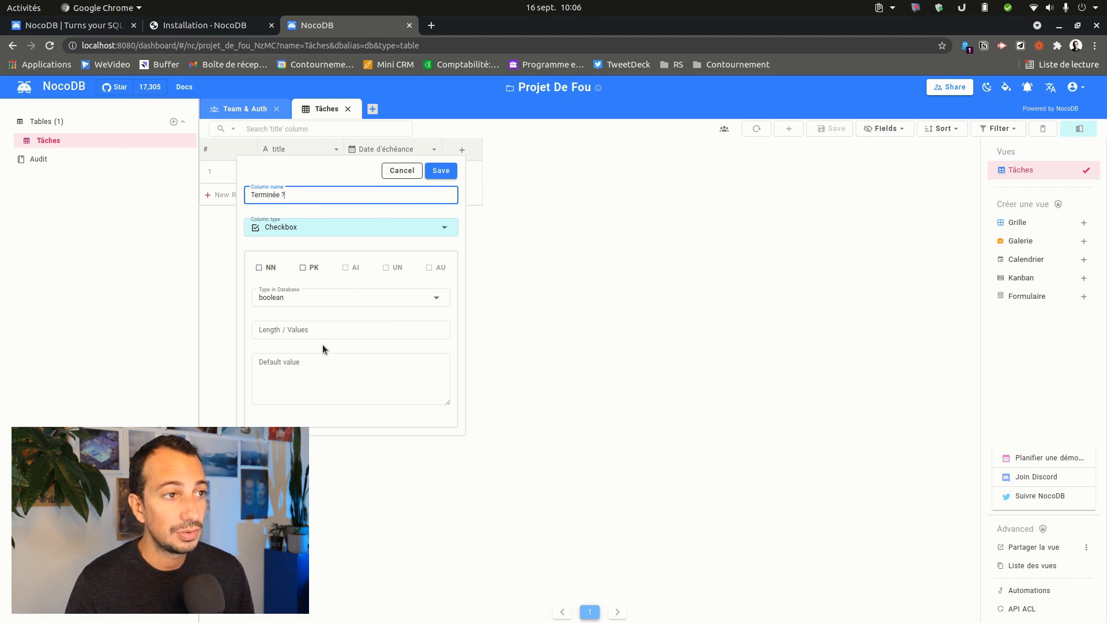
click(441, 170)
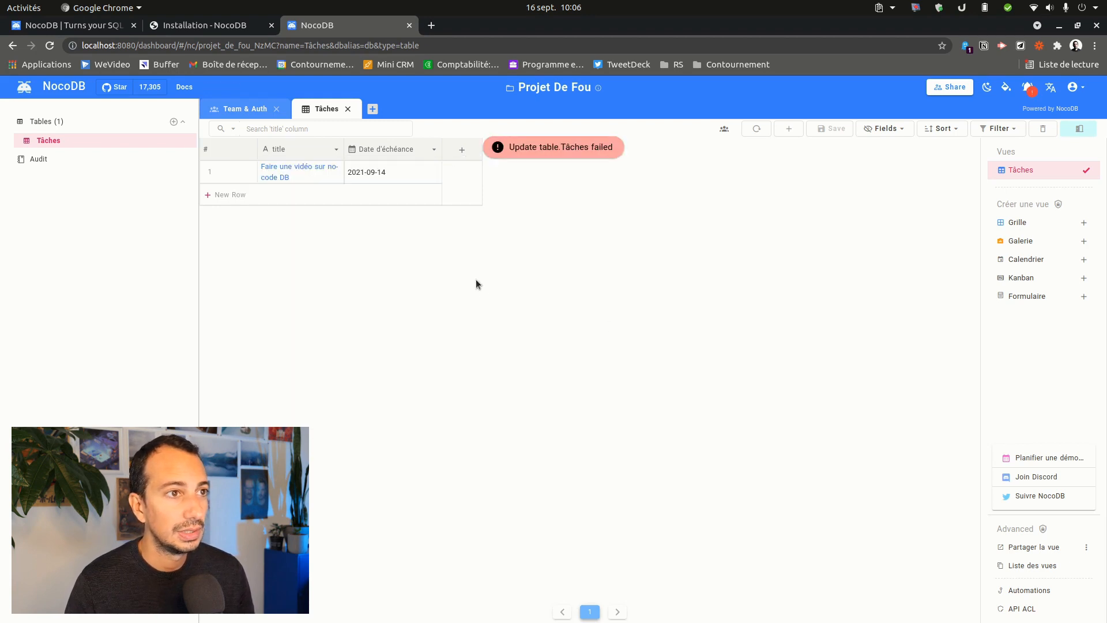
- Add the 'Terminée ?' Checkbox column again, save it, and widen the column
click(461, 150)
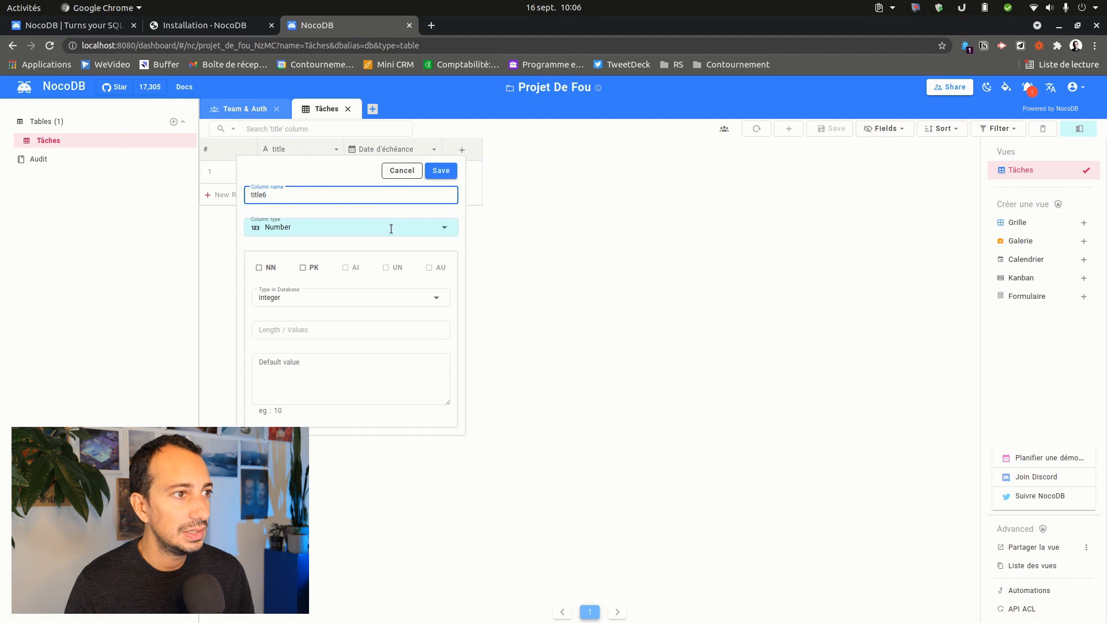
double_click(298, 194)
text(Terminée ?)
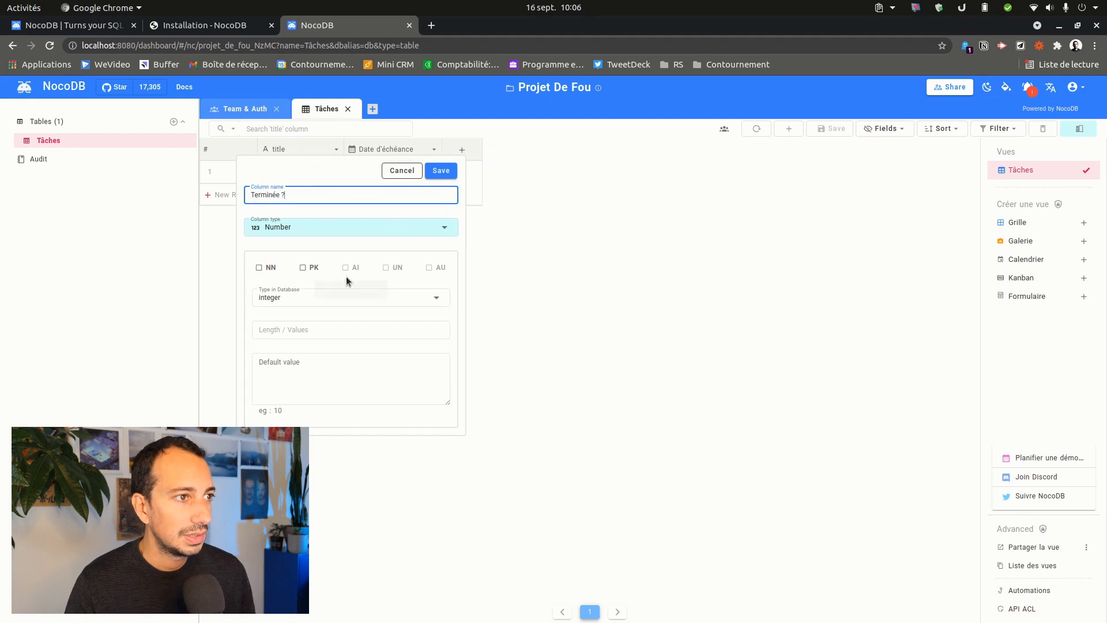
click(296, 228)
scroll(328, 353, down, 2)
click(323, 324)
click(314, 193)
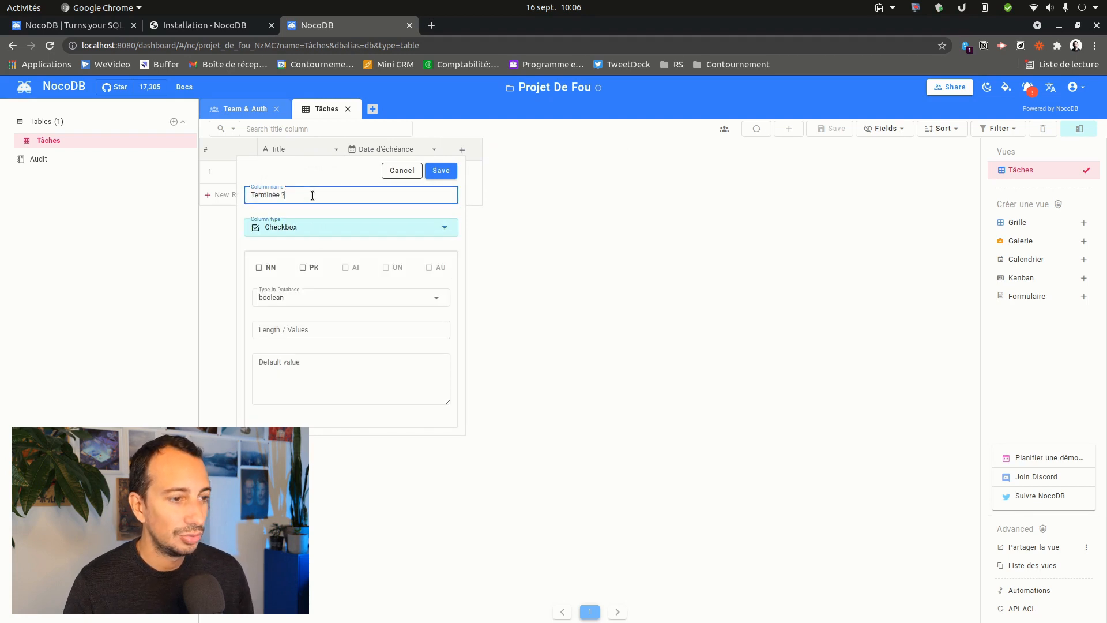
click(441, 170)
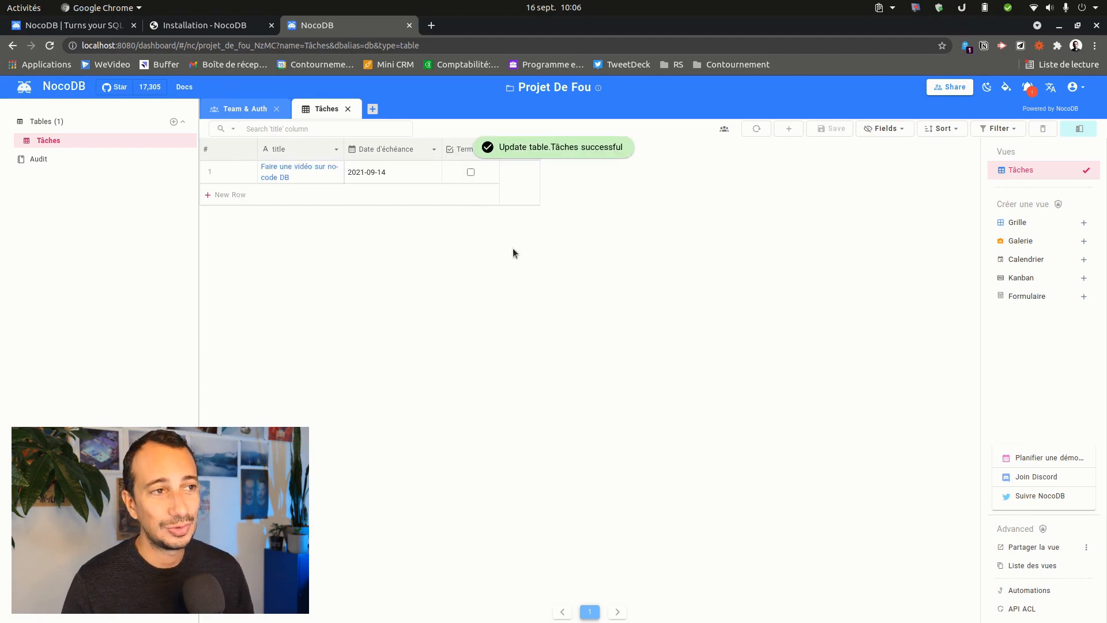
drag(513, 148, 548, 149)
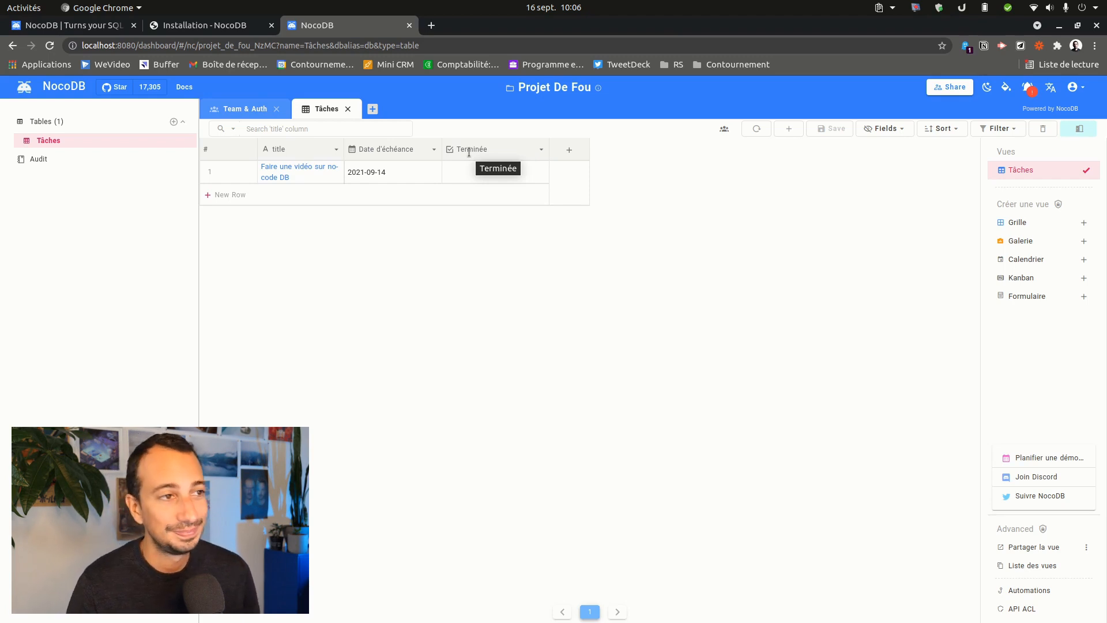
- Tick and untick Terminée for the first task, then start and cancel a new grid view
click(504, 180)
click(495, 172)
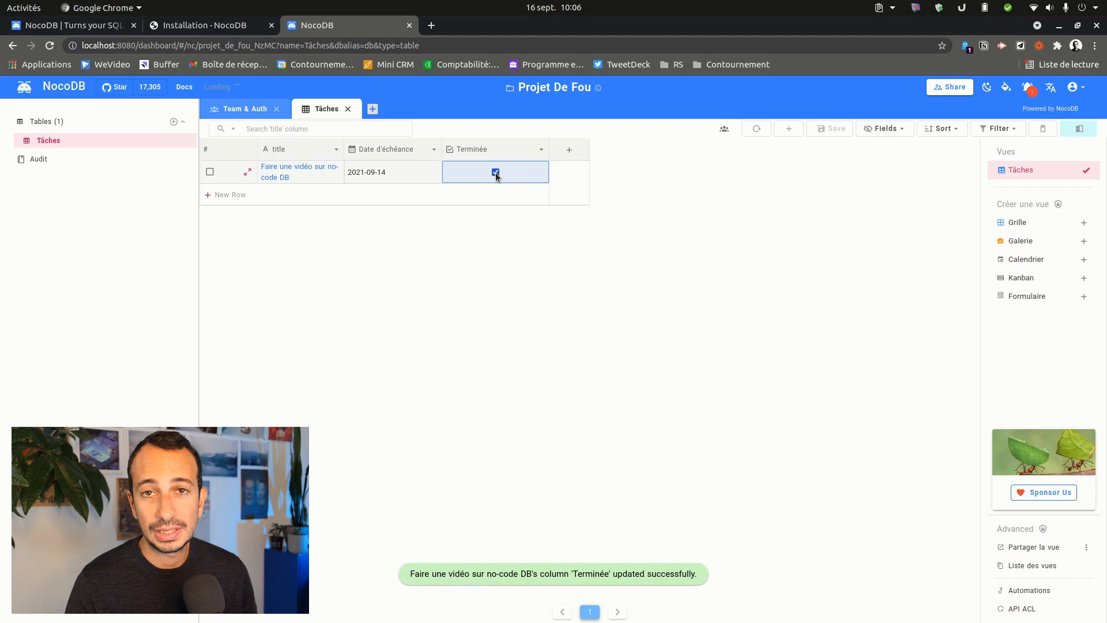
click(496, 172)
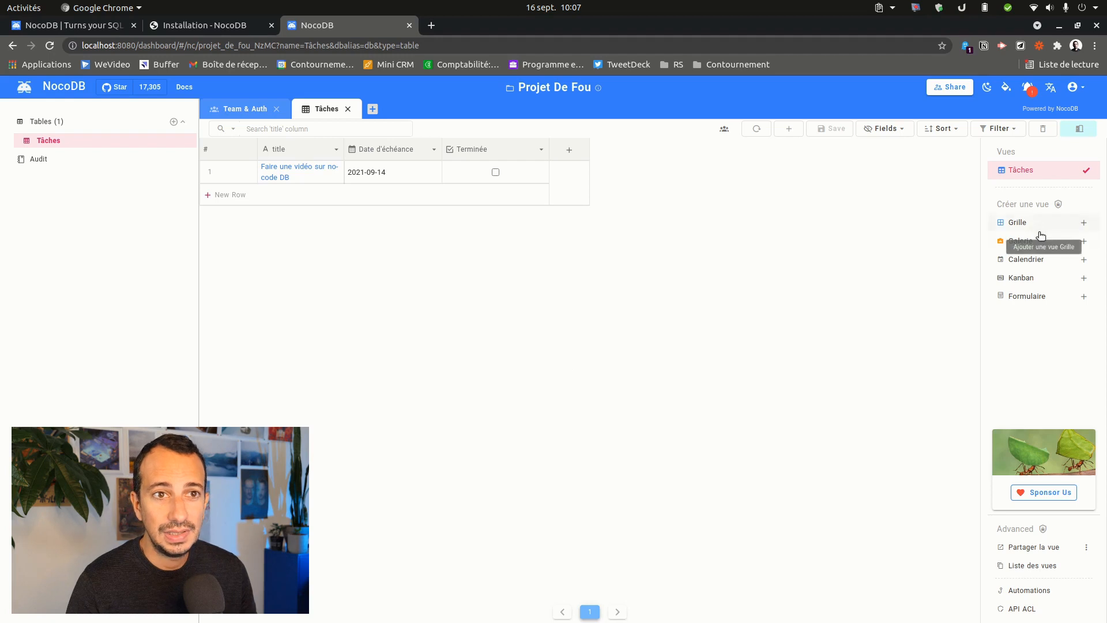
click(1017, 223)
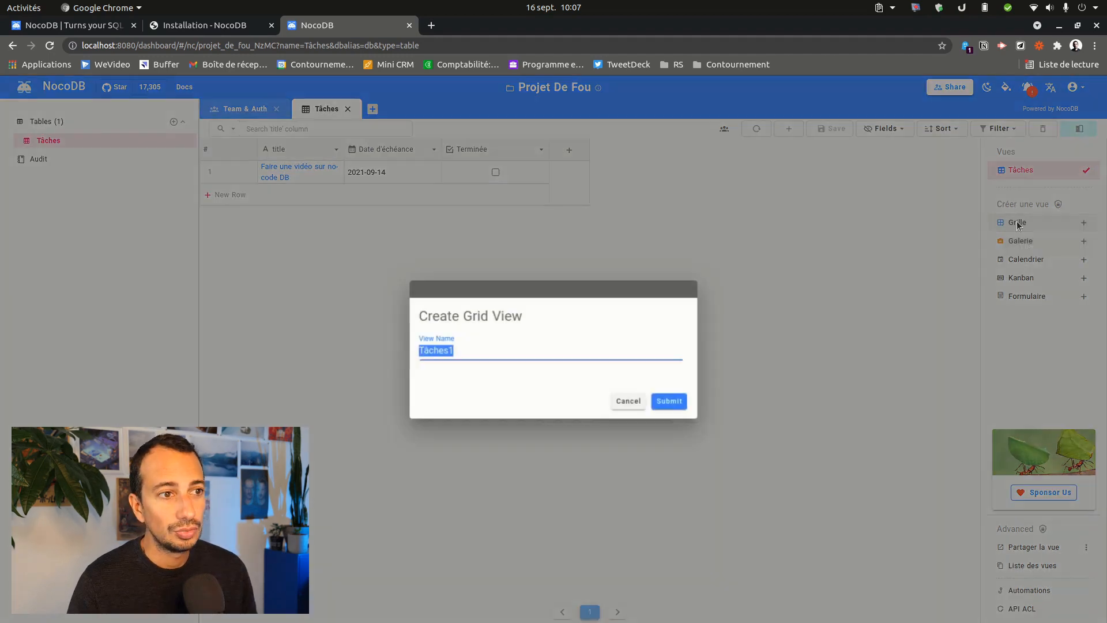
click(624, 402)
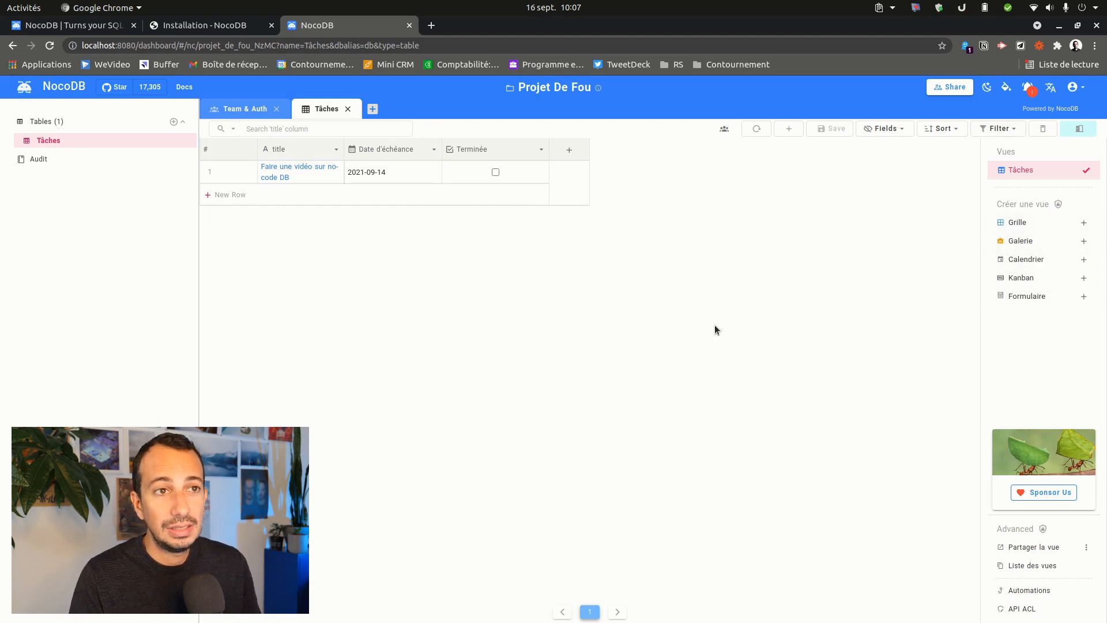
- Look at the sort and filter options, add and delete an empty filter, and start a gallery view
click(954, 134)
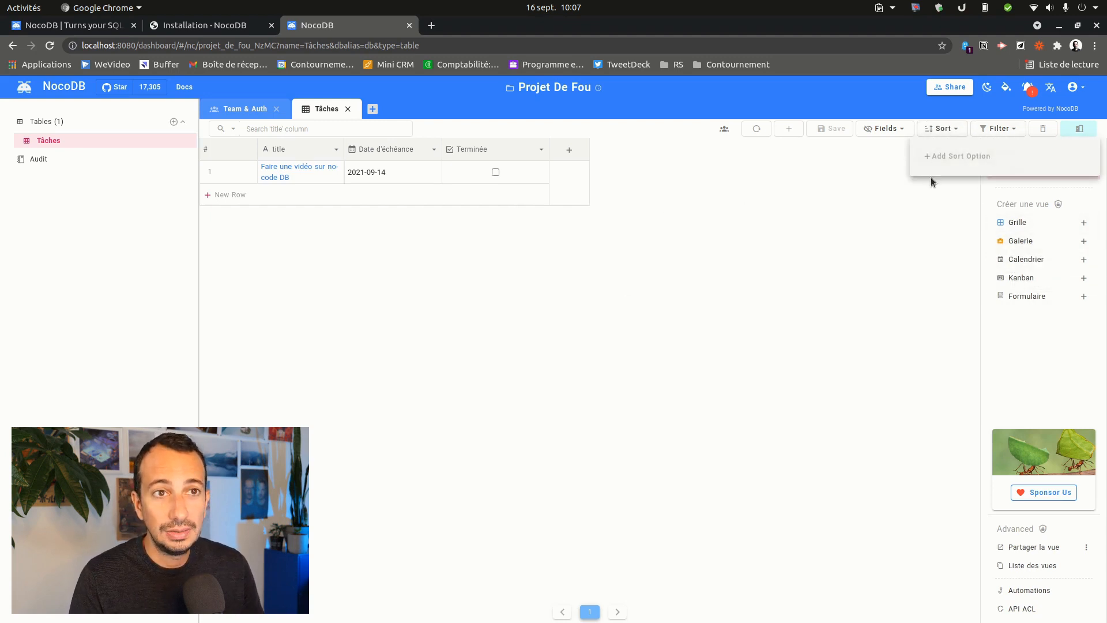
click(991, 132)
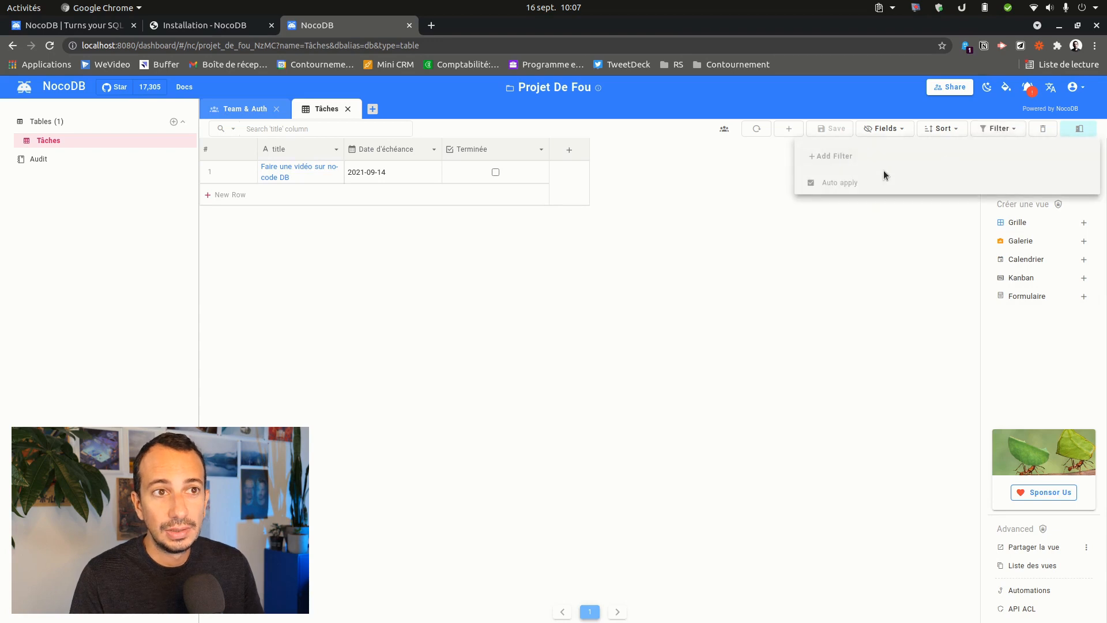
click(830, 156)
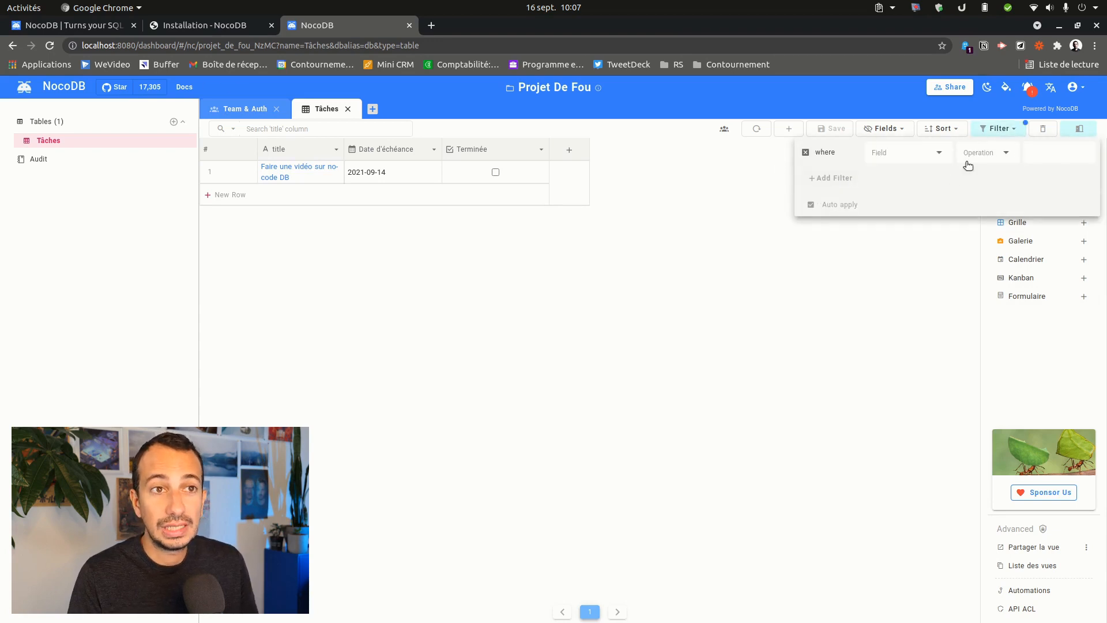
click(897, 153)
click(752, 217)
click(998, 133)
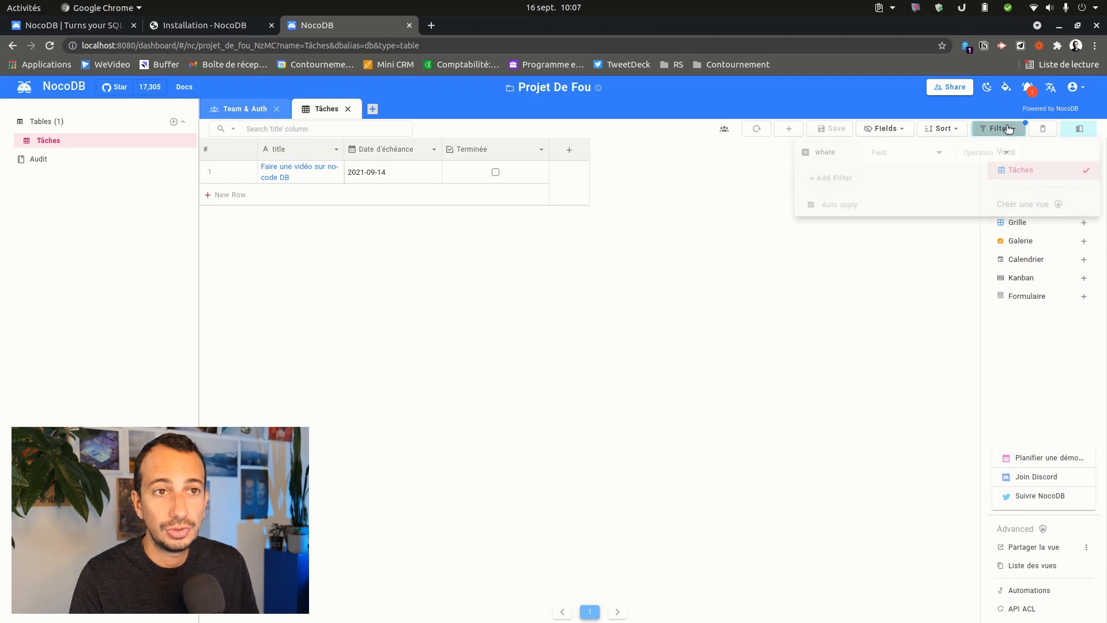
click(805, 152)
click(692, 254)
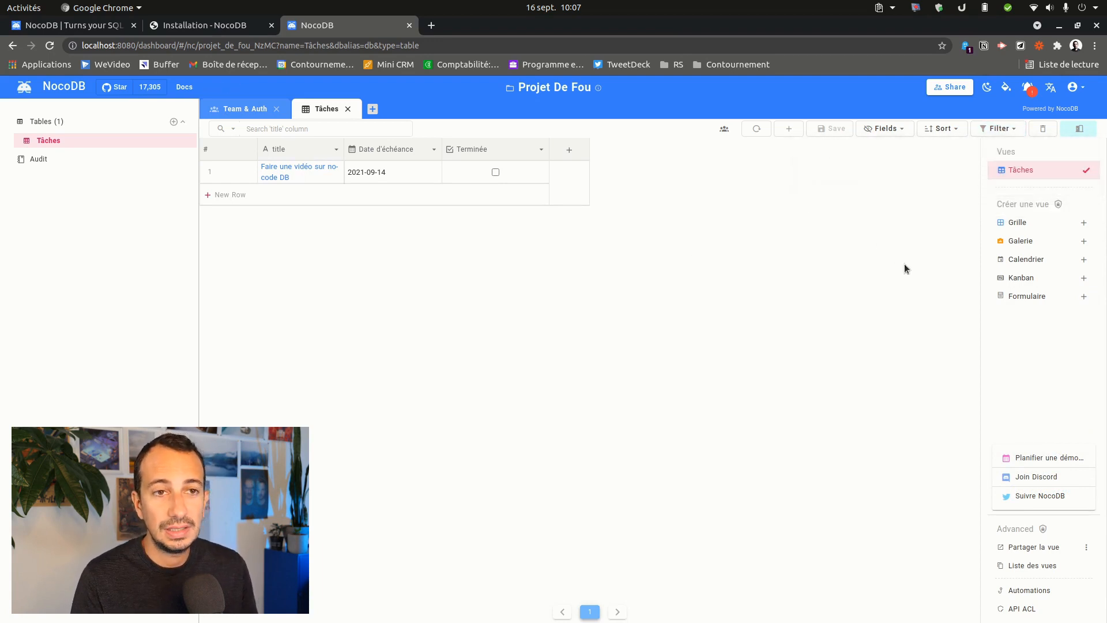
click(1034, 241)
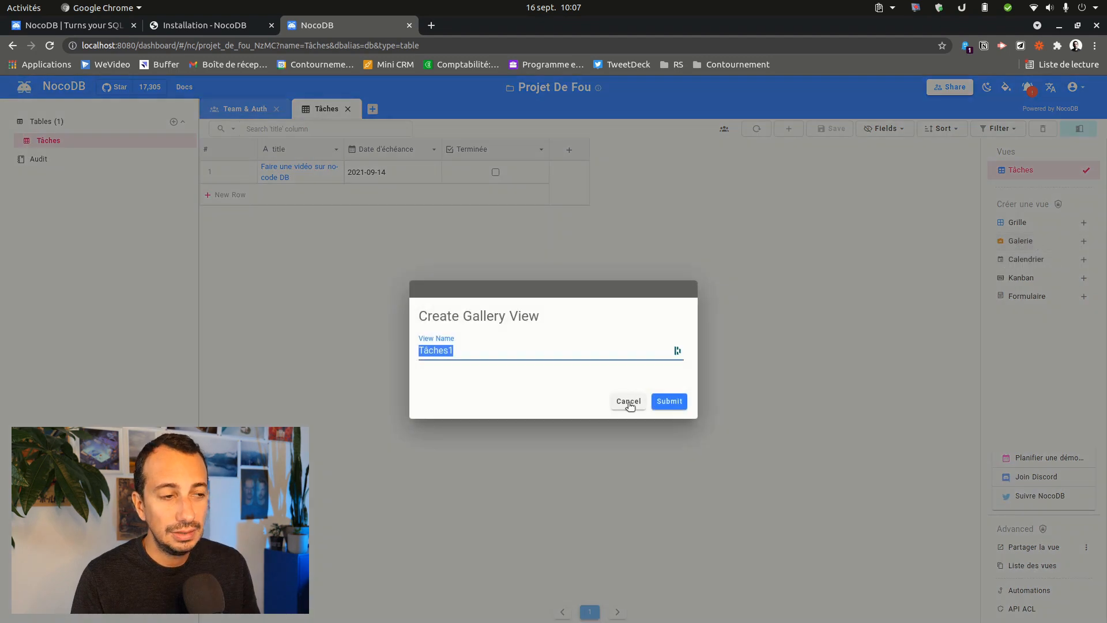
- Create the Tâches1 gallery view, try the Calendrier, Kanban and Formulaire views, then open the invite dialog
click(668, 401)
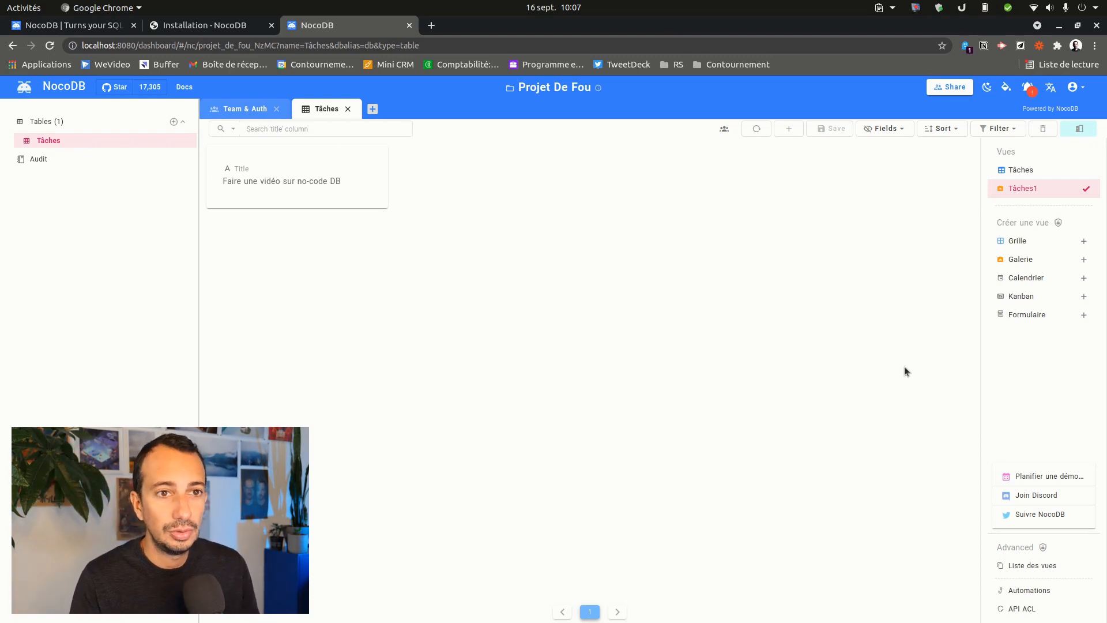
click(1028, 279)
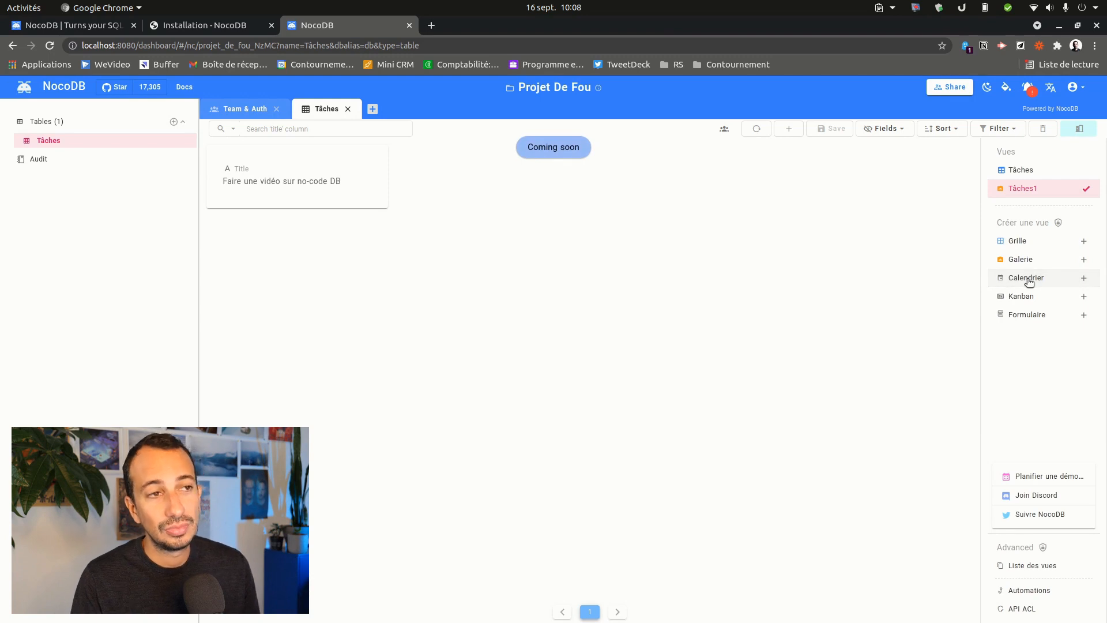
click(1030, 297)
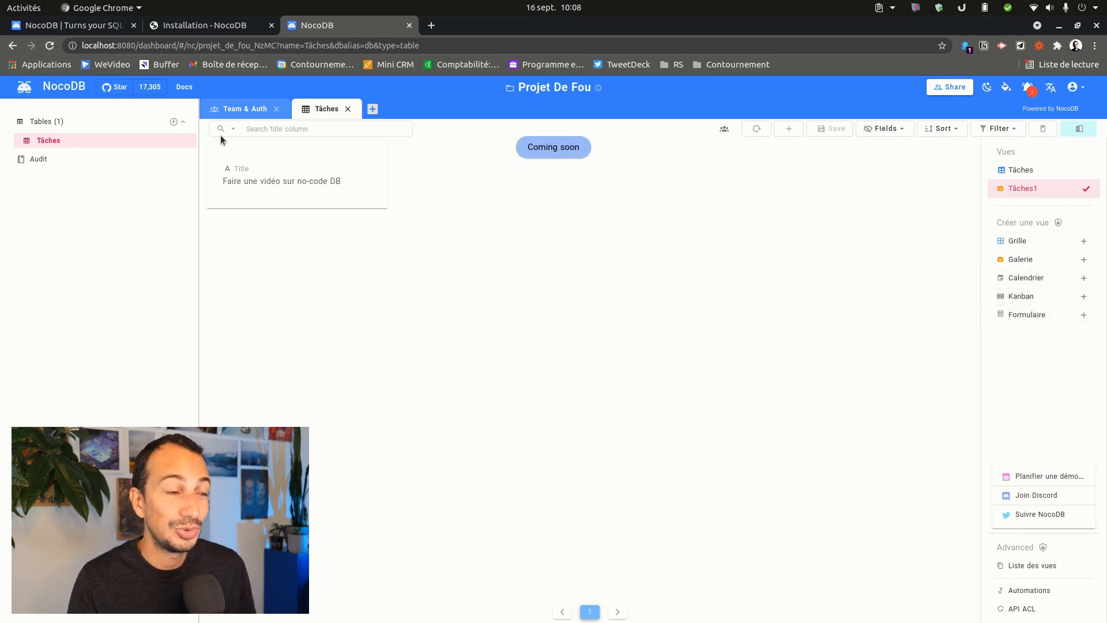
click(1028, 315)
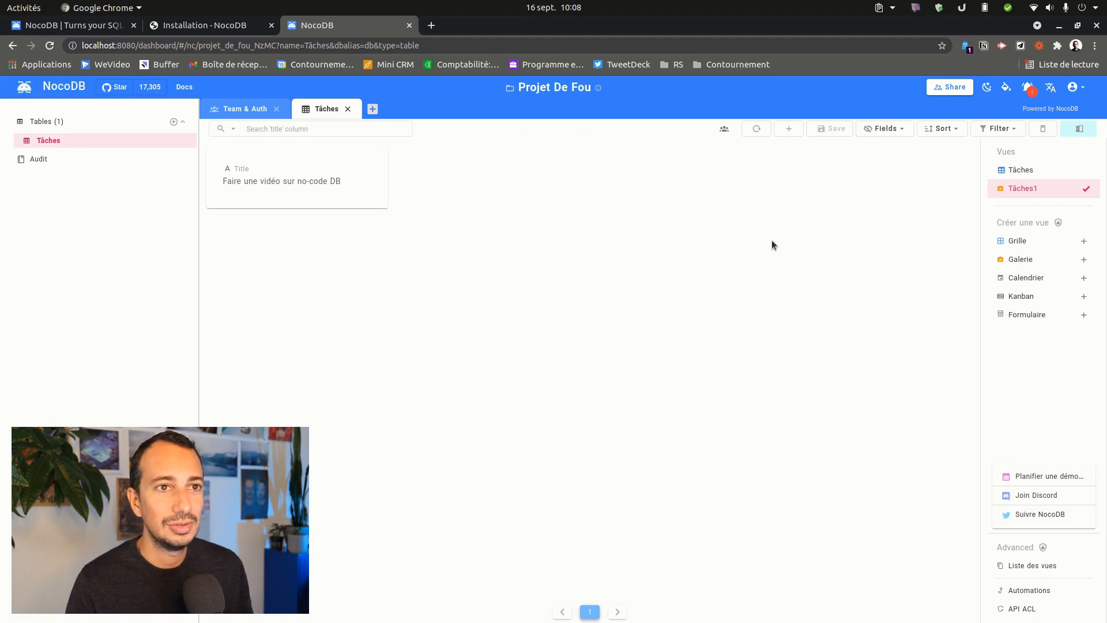
click(961, 92)
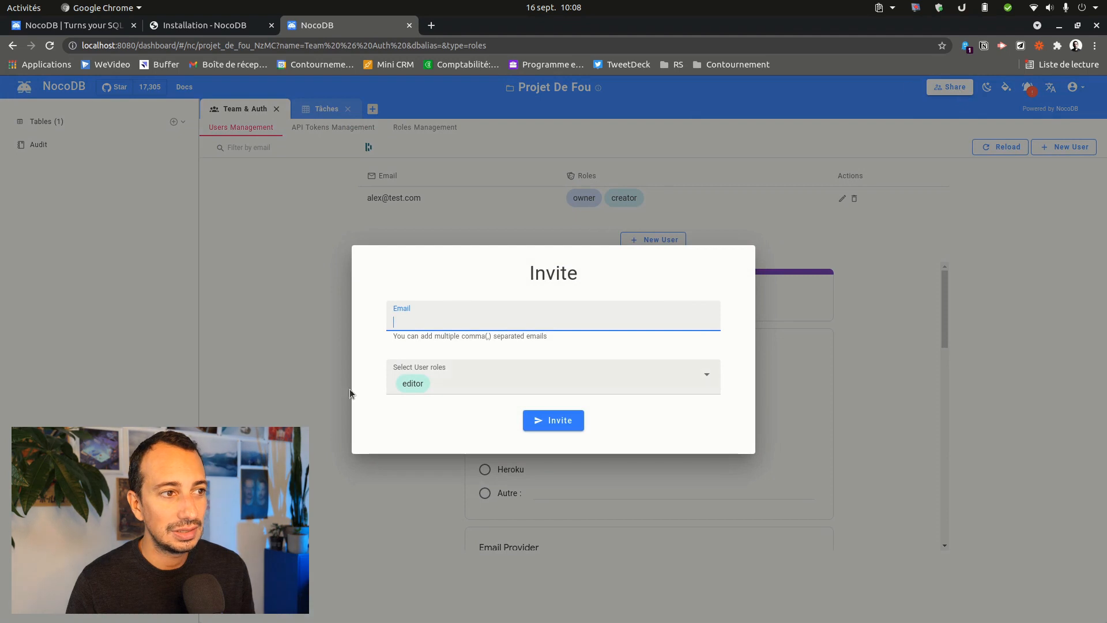
- Close the invite dialog, toggle dark then light theme, and return to Tâches
click(767, 196)
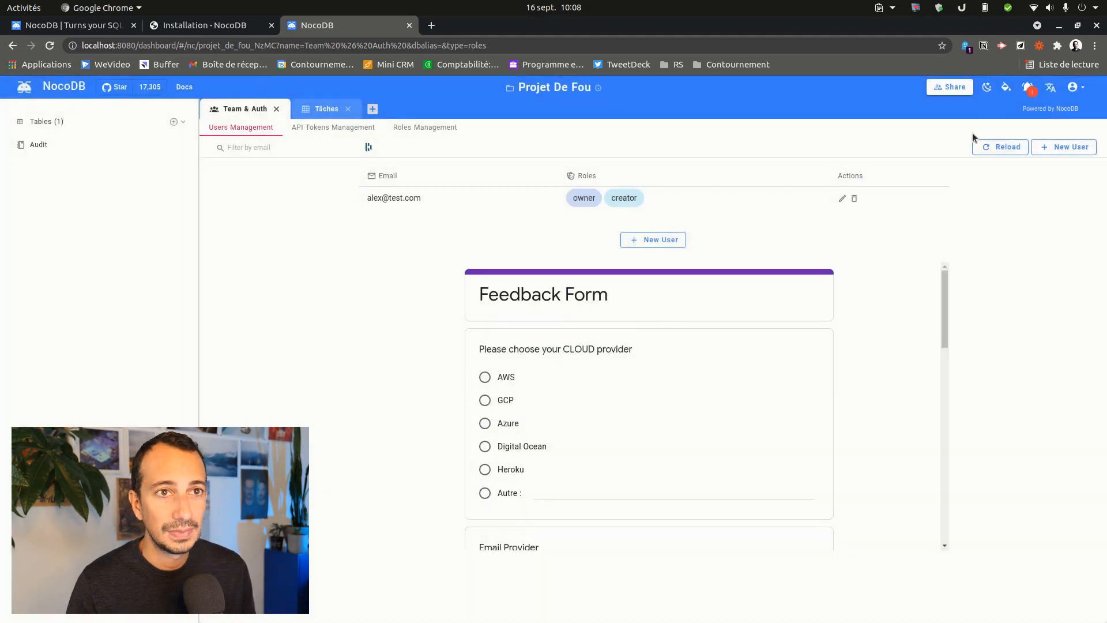
click(987, 88)
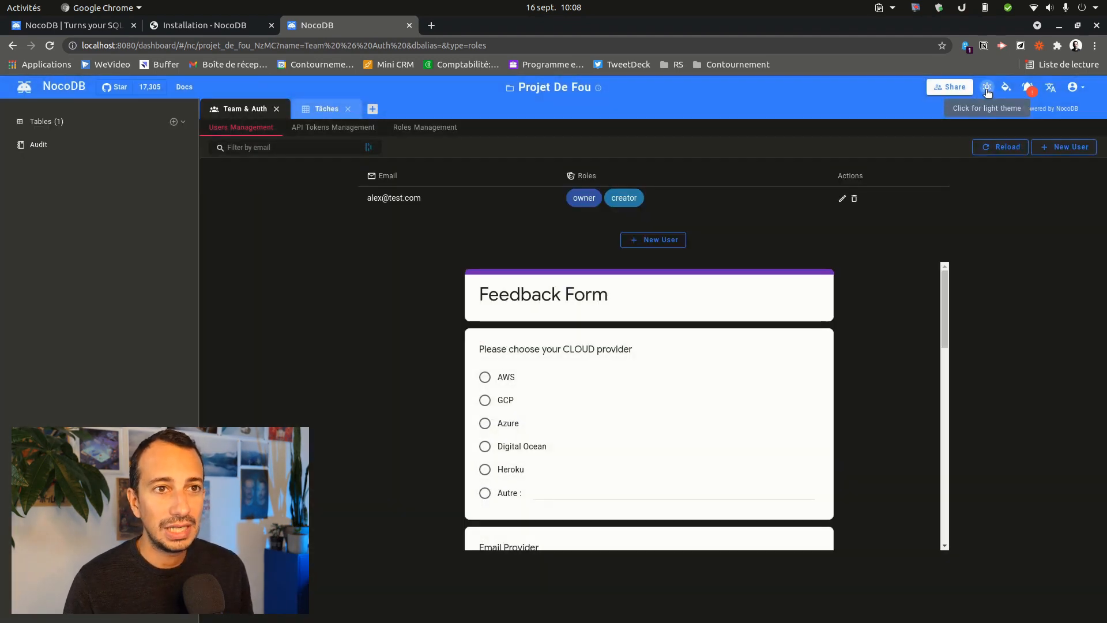
click(987, 90)
click(324, 111)
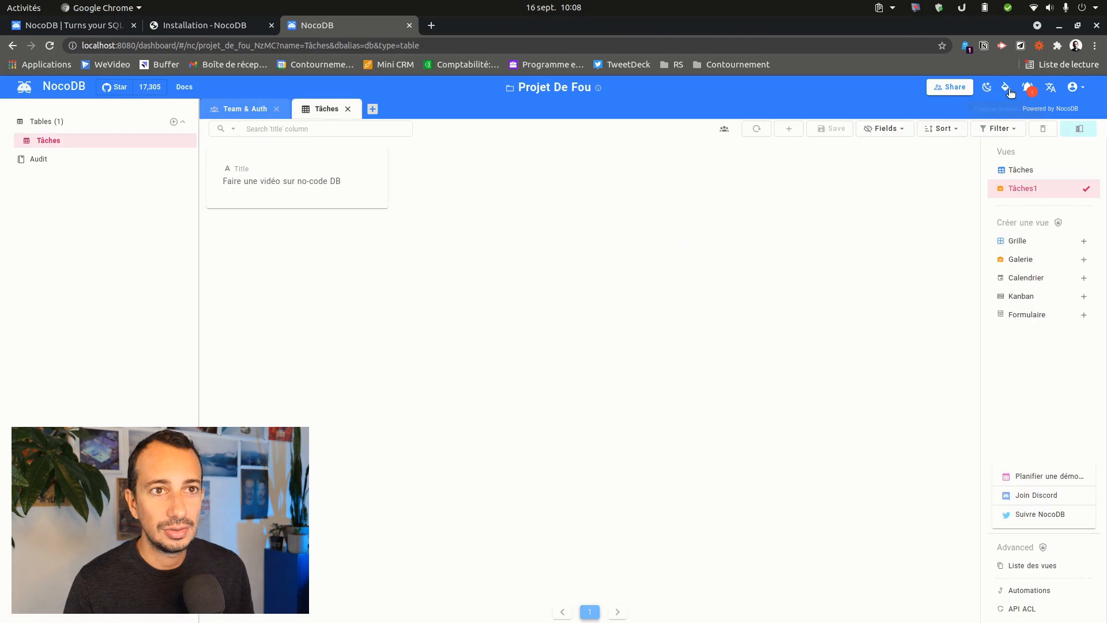
- Cycle the accent colour through orange and pink to purple, and check the notifications
click(1008, 90)
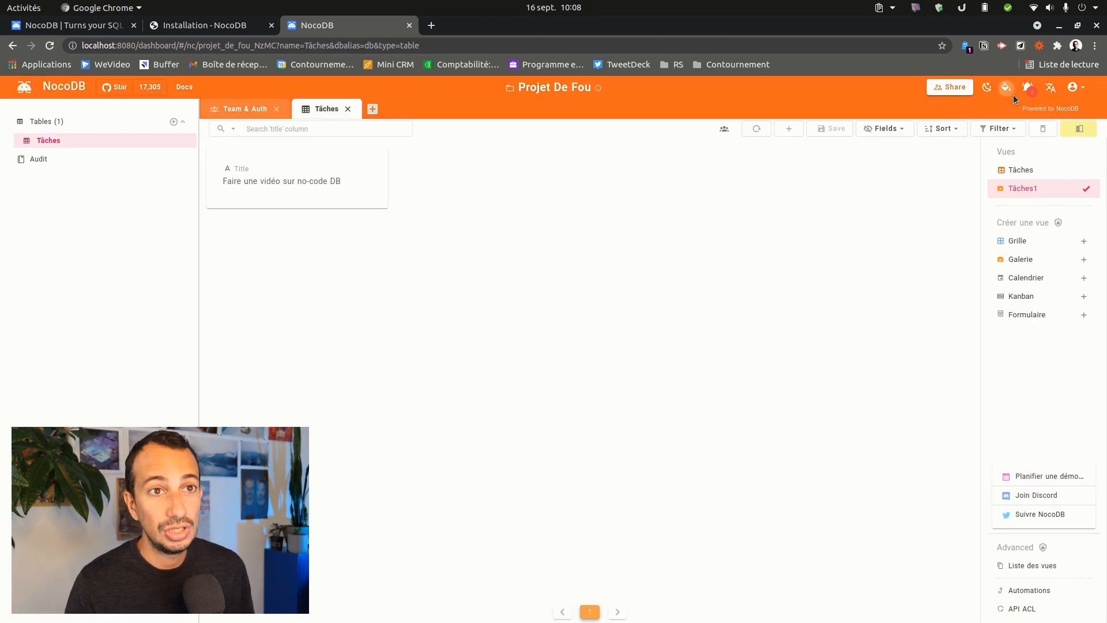
click(1006, 89)
click(1004, 90)
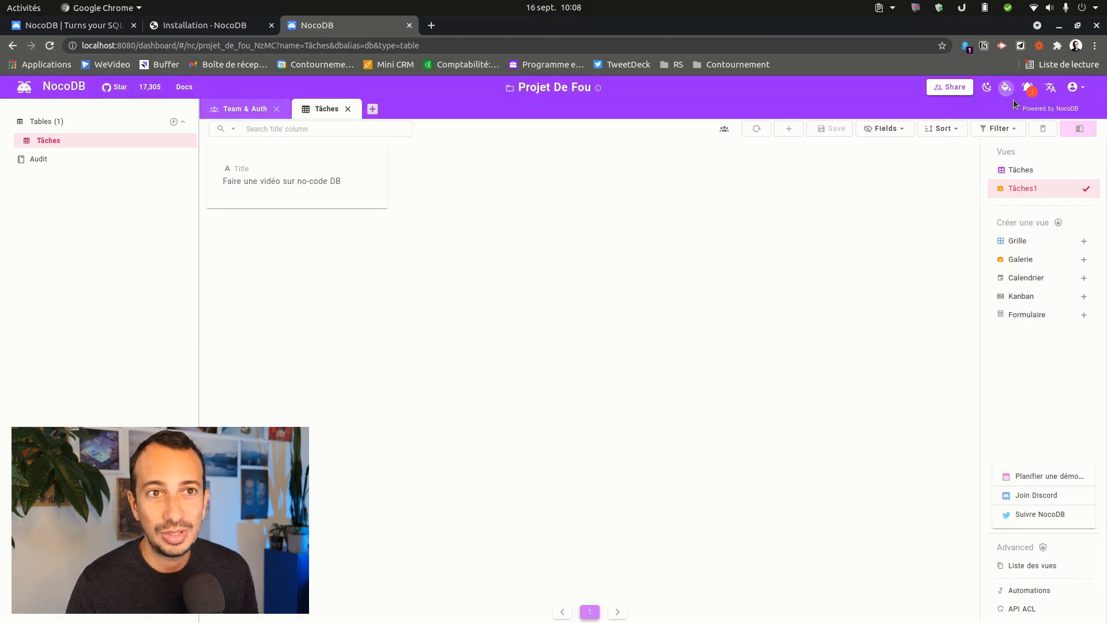
click(1031, 88)
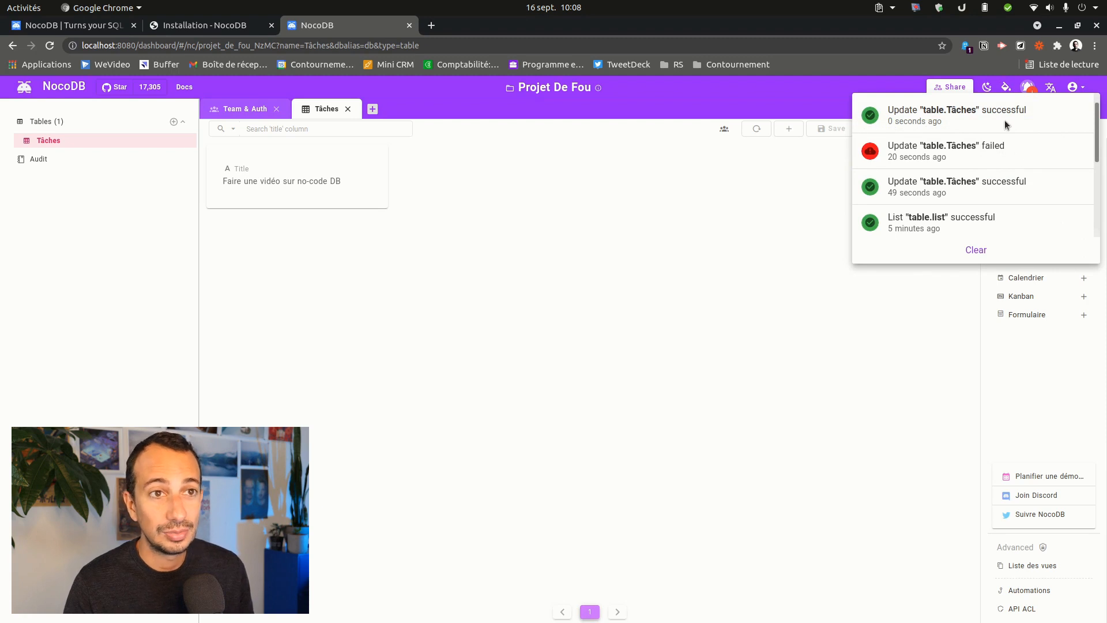
click(748, 235)
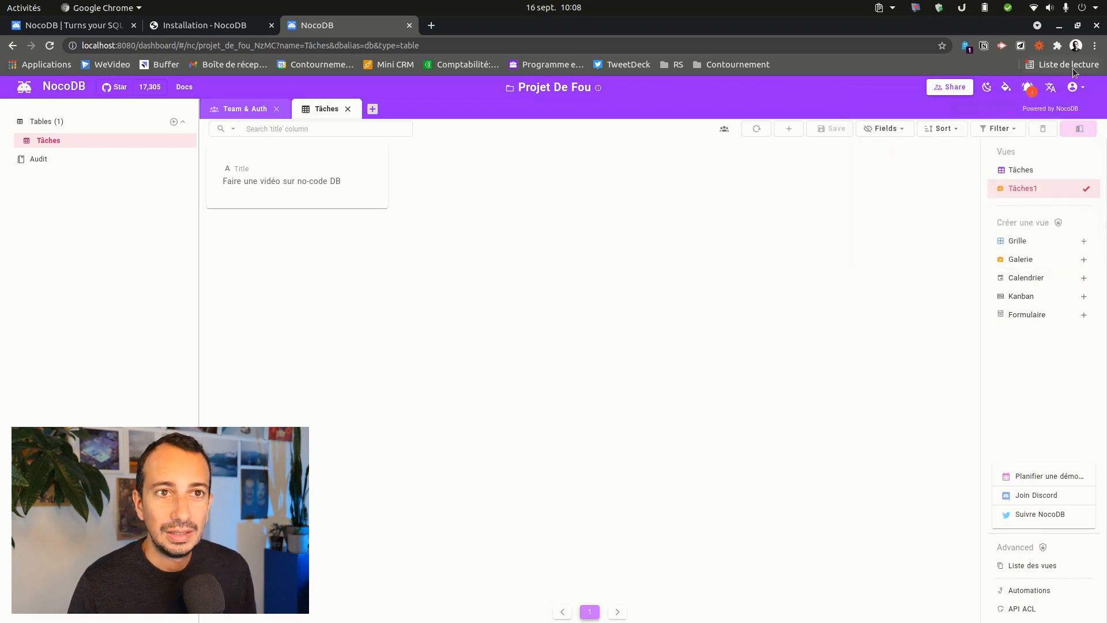
- Keep French as the interface language and open the account options
click(1050, 88)
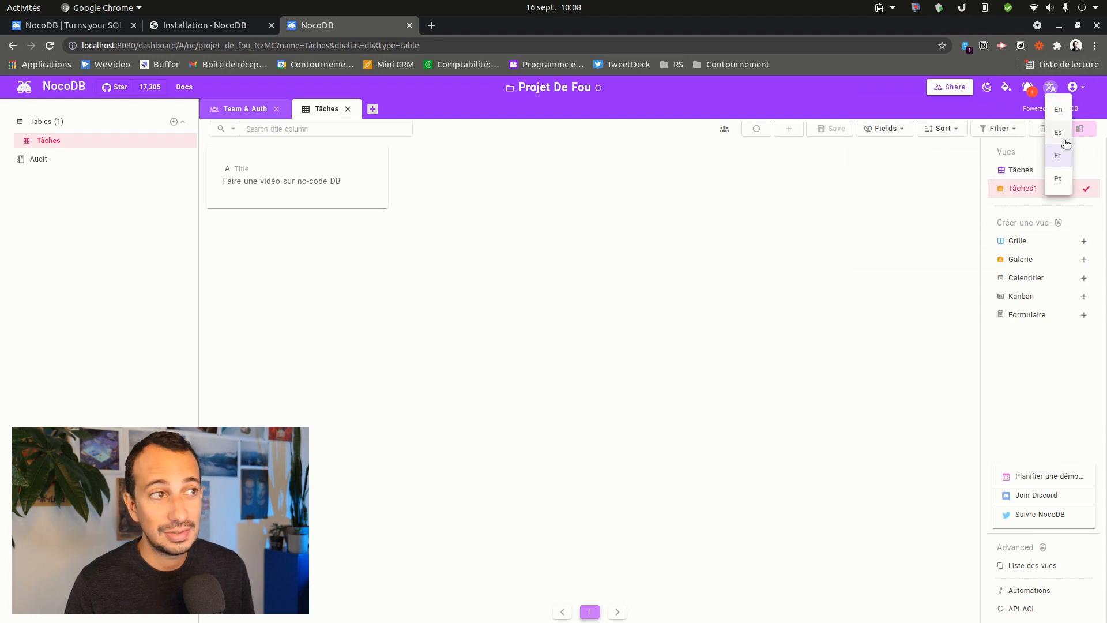
click(1052, 158)
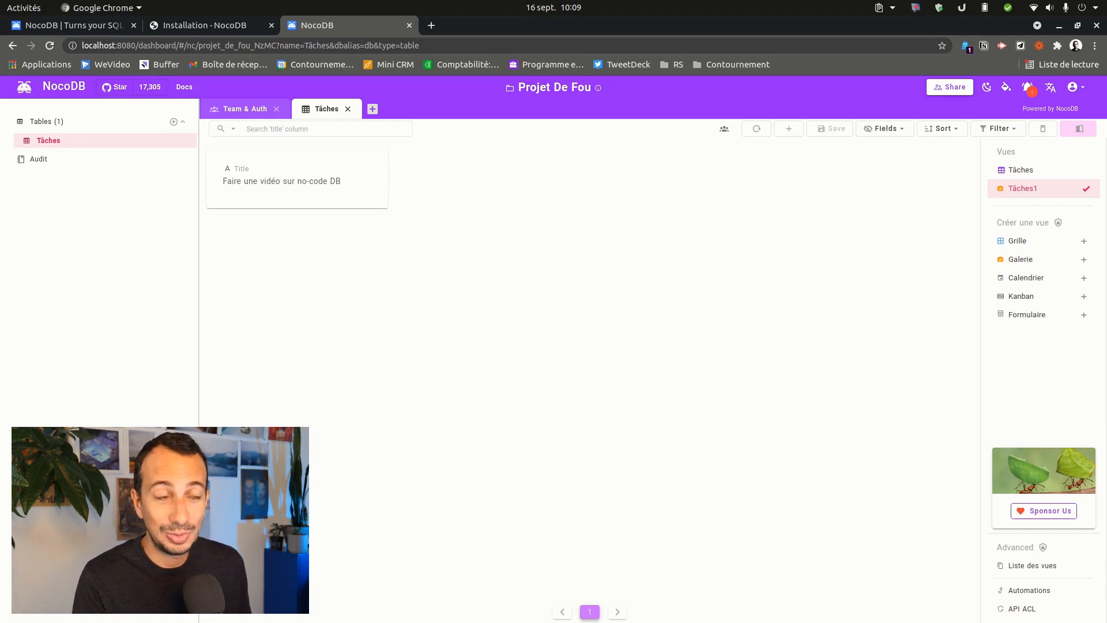
mouse_move(2, 477)
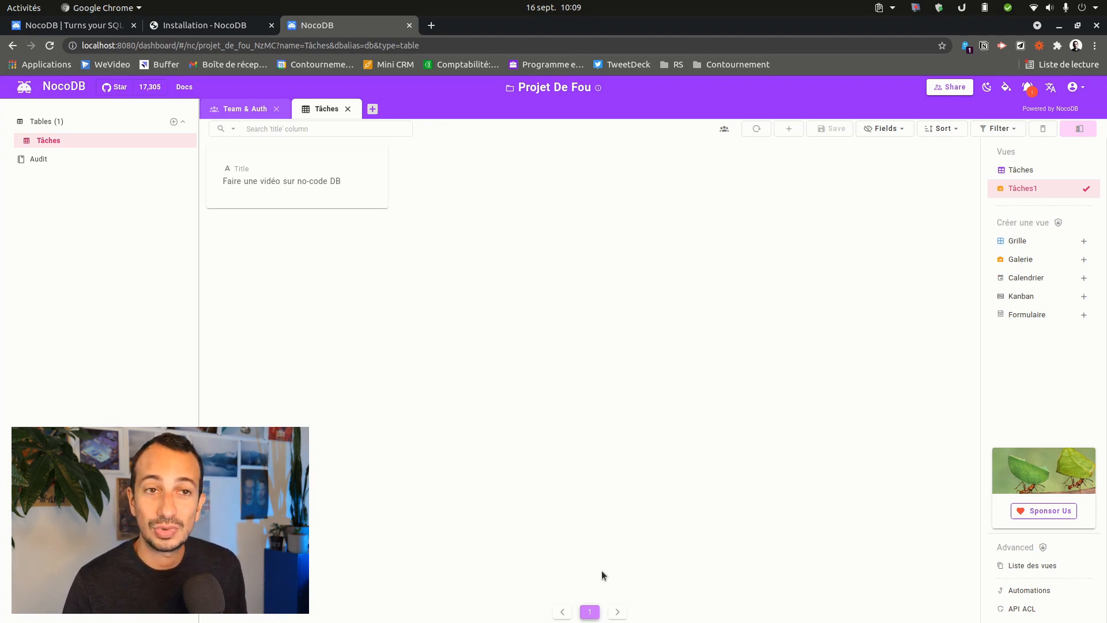
click(1074, 88)
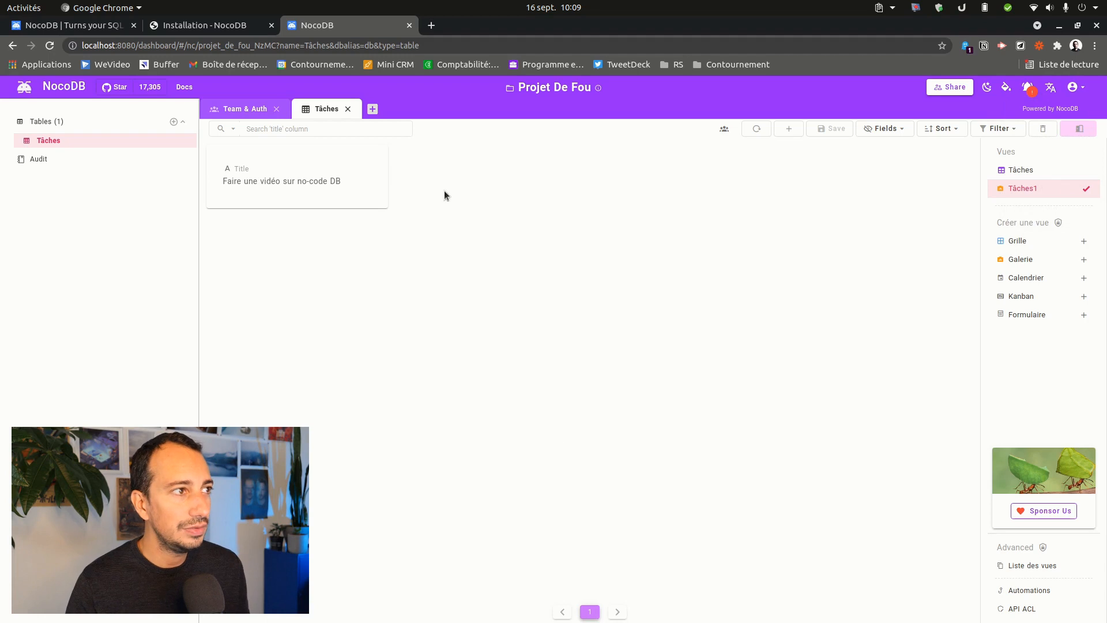
- Start a new project connected to an existing database, choosing Sqlite as the type
click(60, 86)
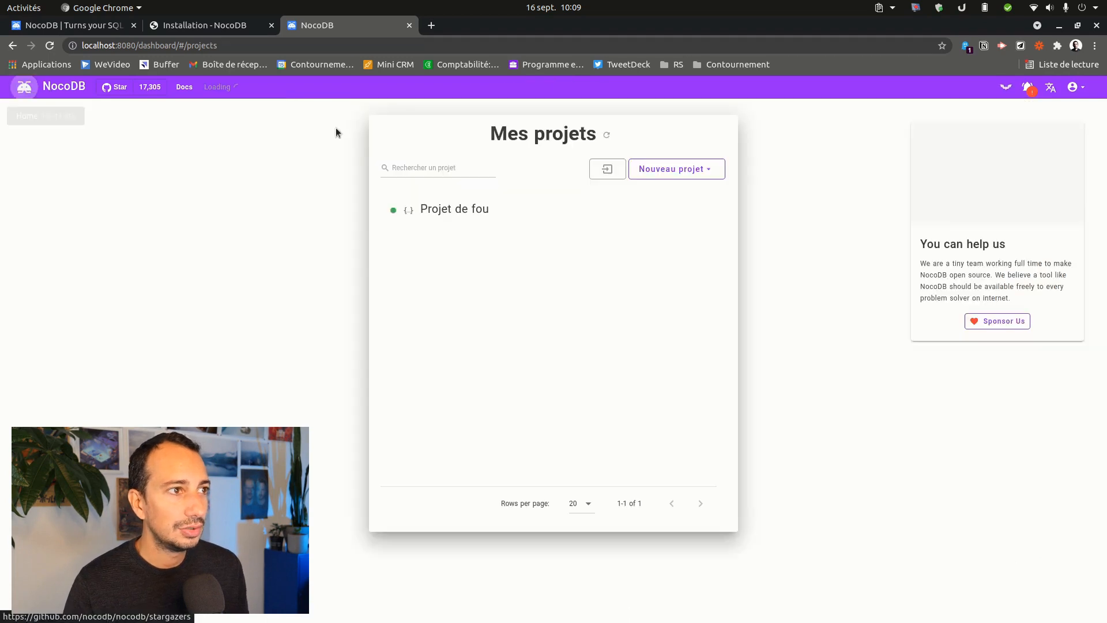
click(672, 173)
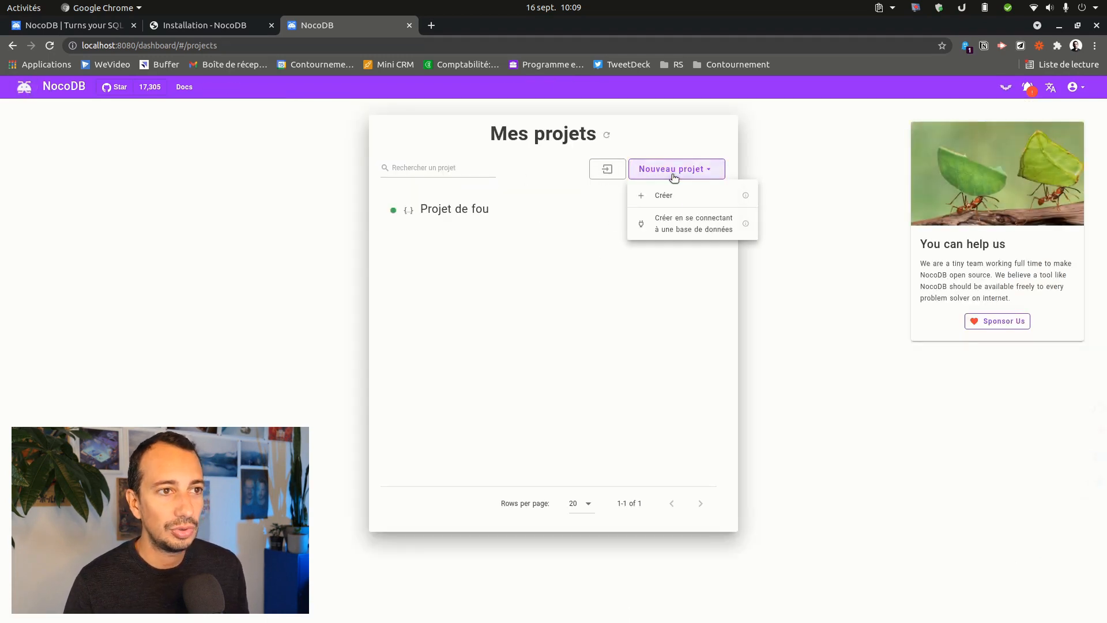
click(669, 226)
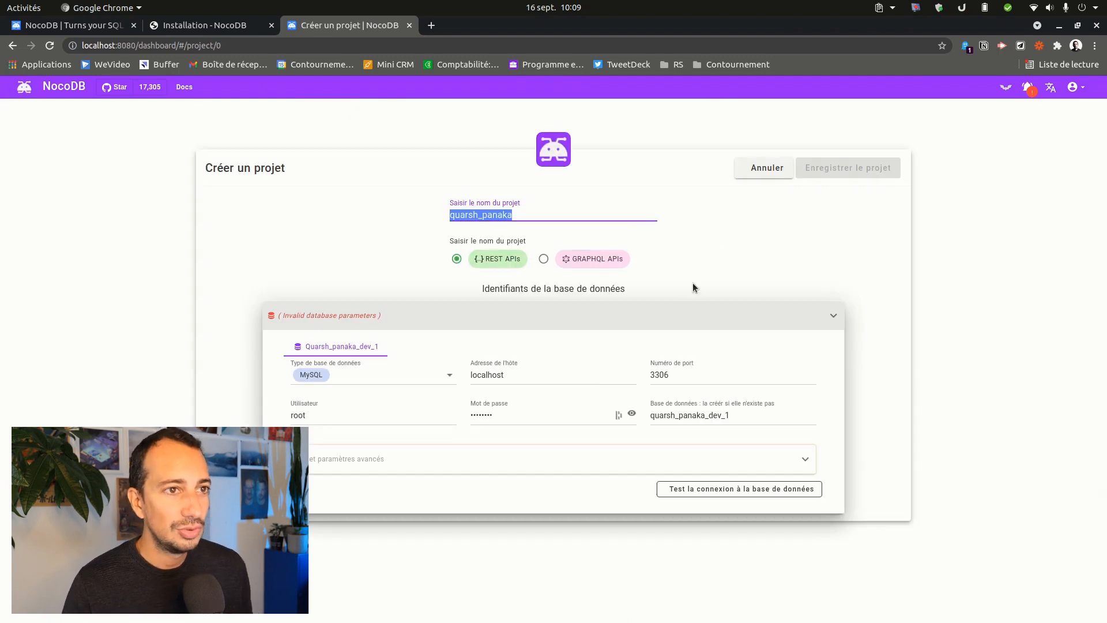
click(394, 378)
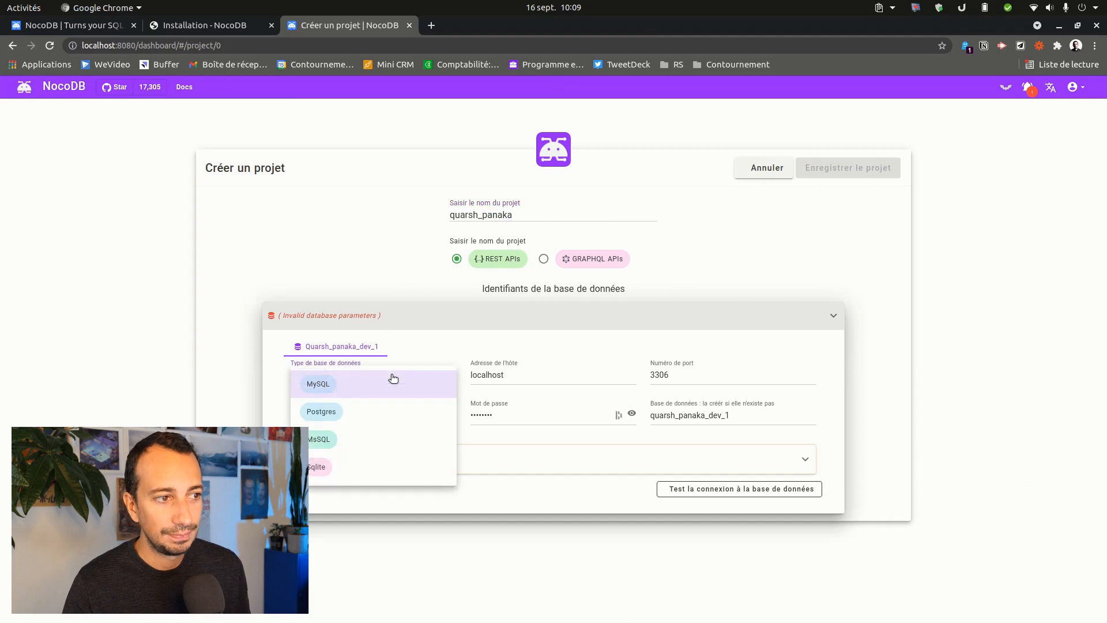
click(361, 467)
- Set the SQLite file to test.db in the home folder, name the project 'test connexion', and save it
triple_click(601, 374)
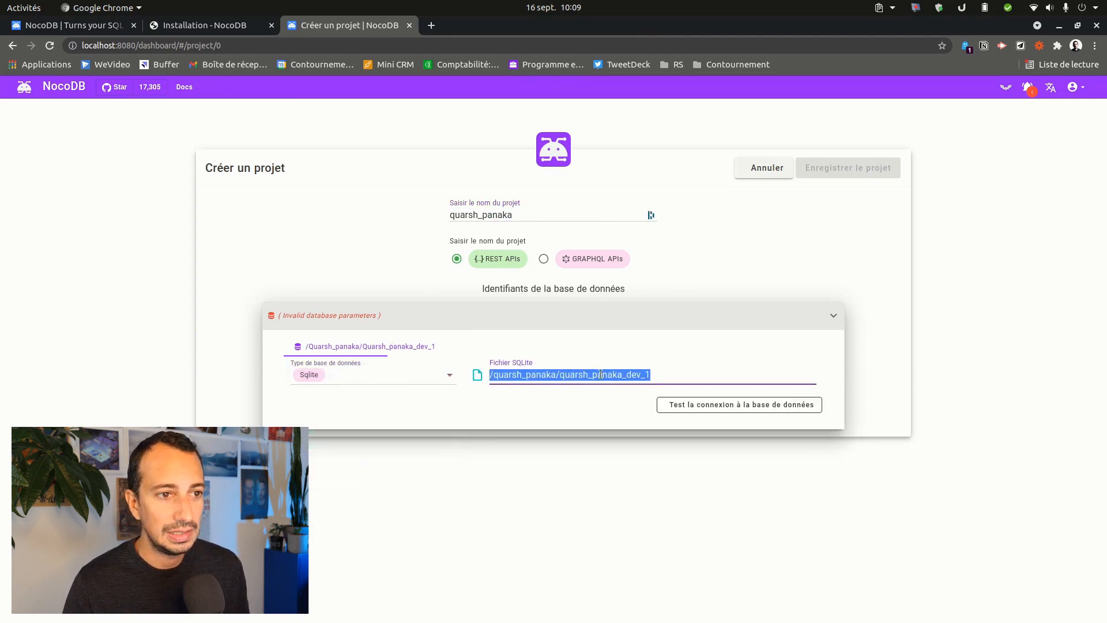
text(/)
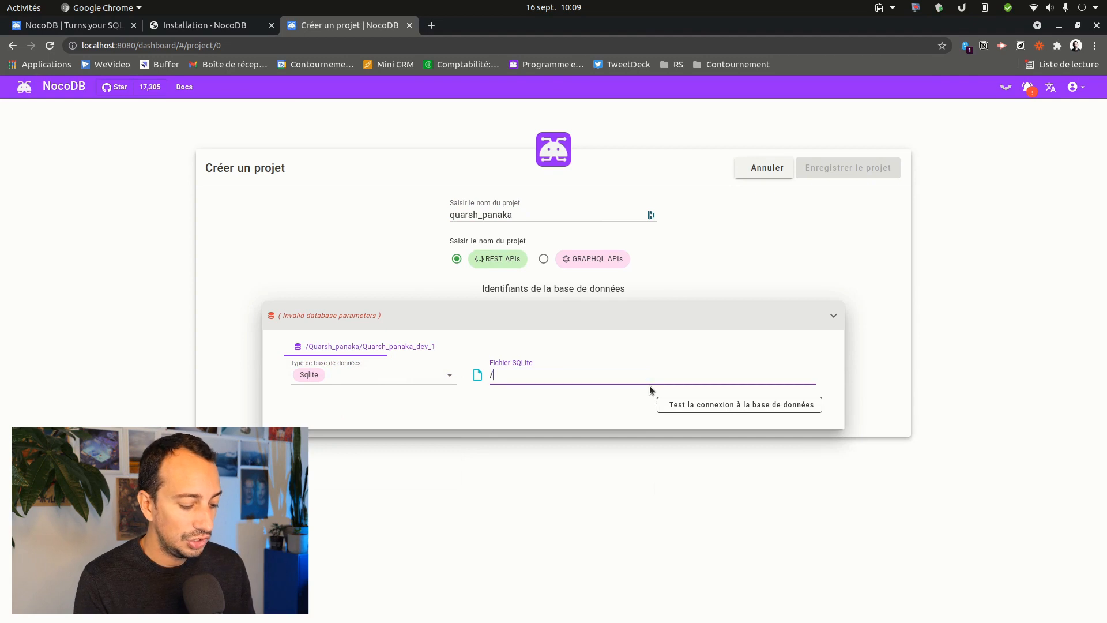
text(home/alex/)
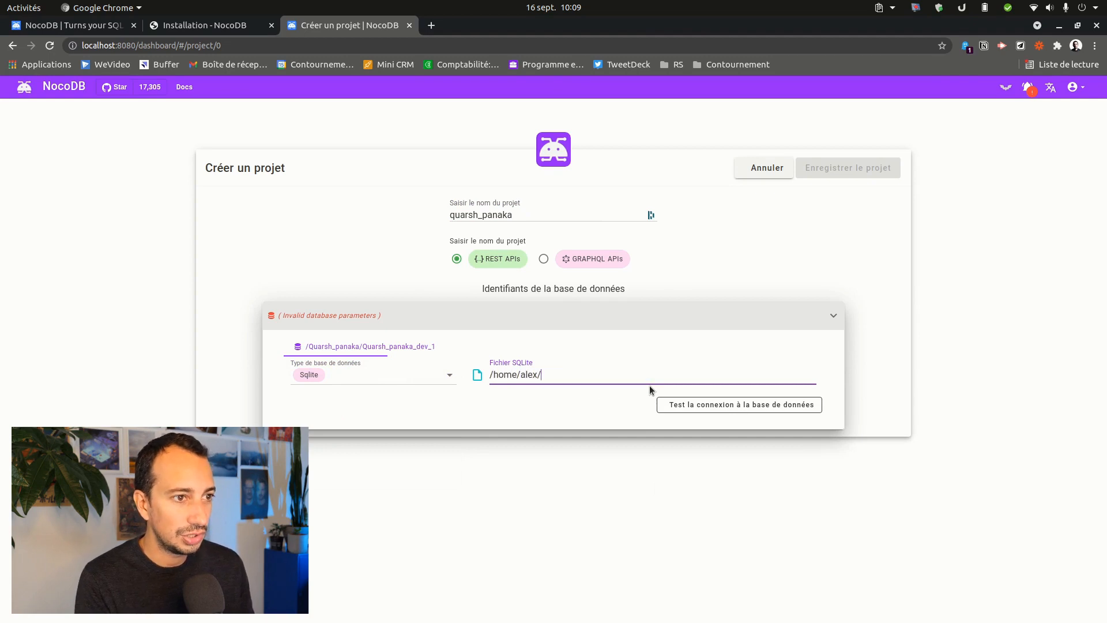
text(test.db)
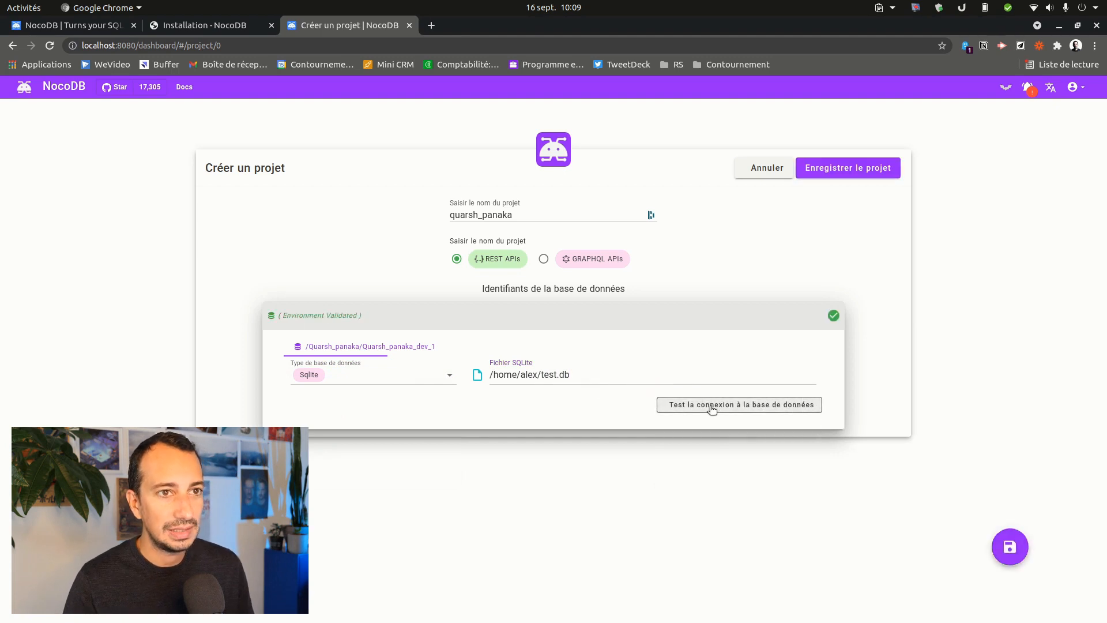
double_click(533, 209)
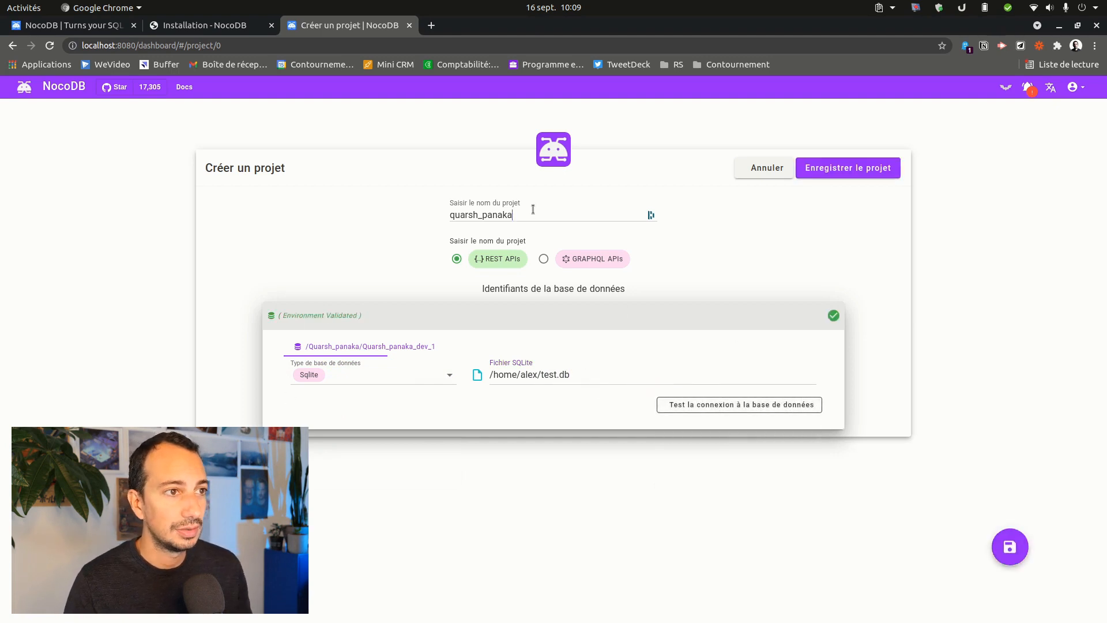
text(test connexion)
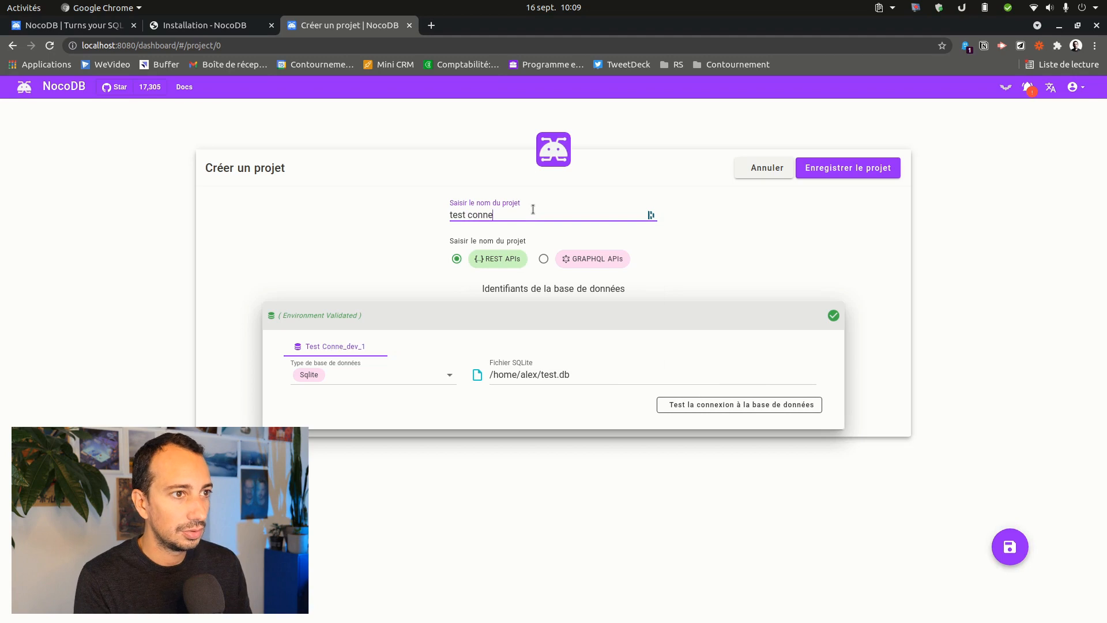
click(846, 167)
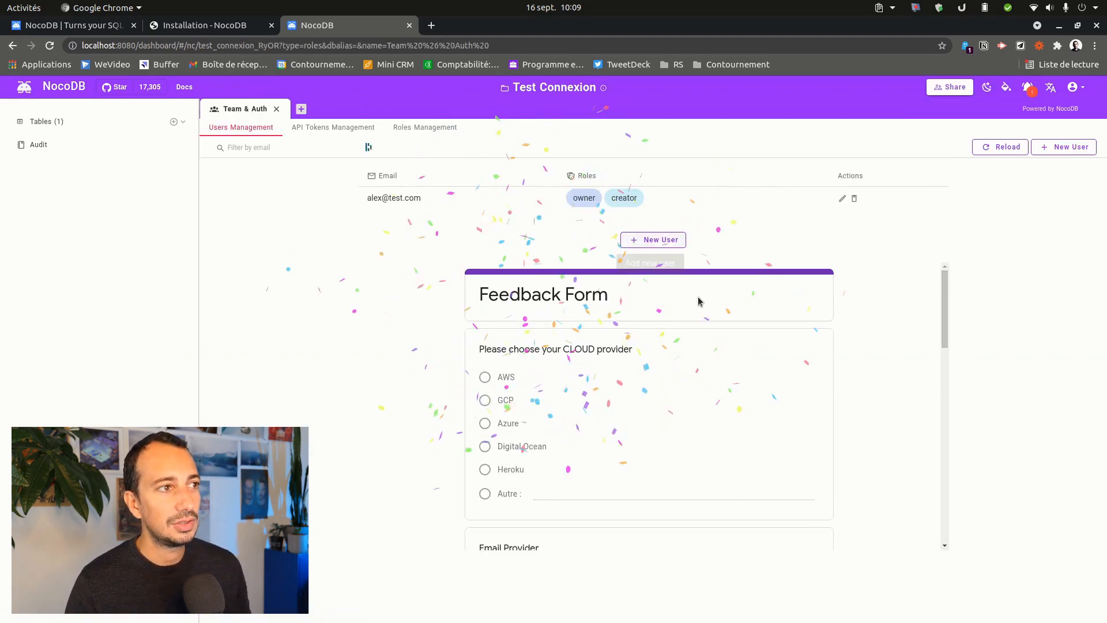
- Expand the project's tables and open Bandedessinée
click(38, 122)
click(57, 141)
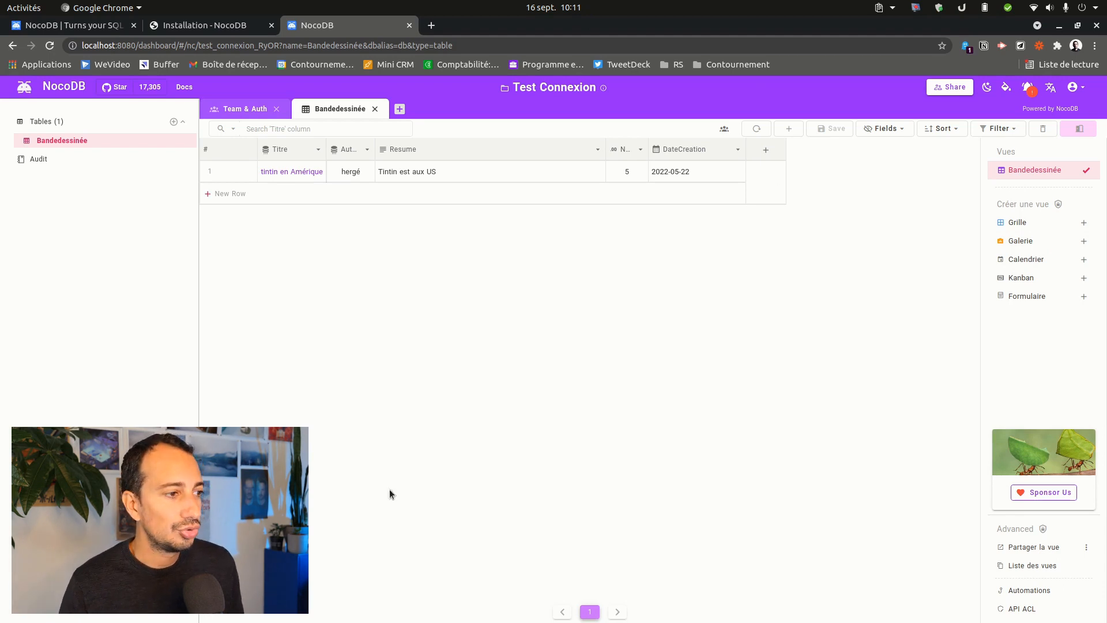
click(1072, 87)
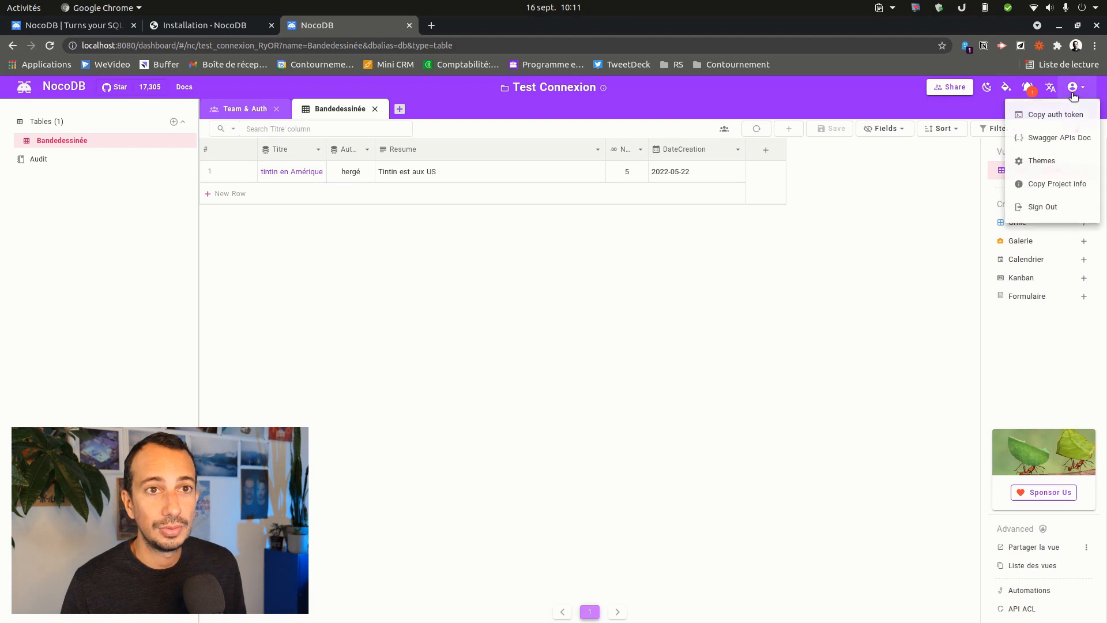
click(1042, 138)
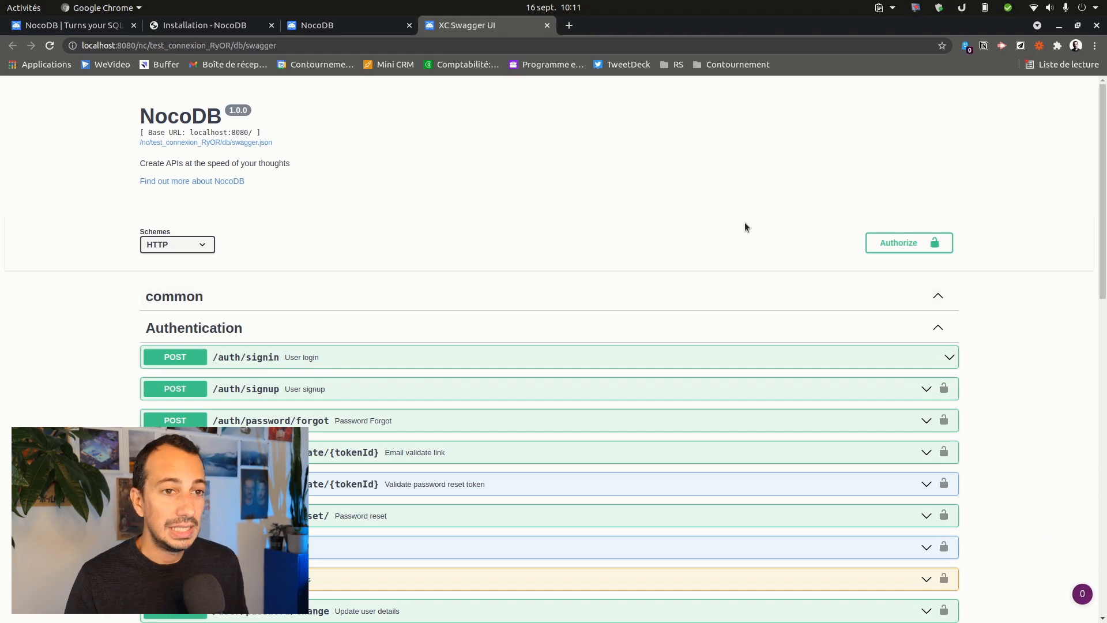
scroll(457, 272, down, 3)
scroll(311, 306, up, 2)
scroll(322, 320, up, 1)
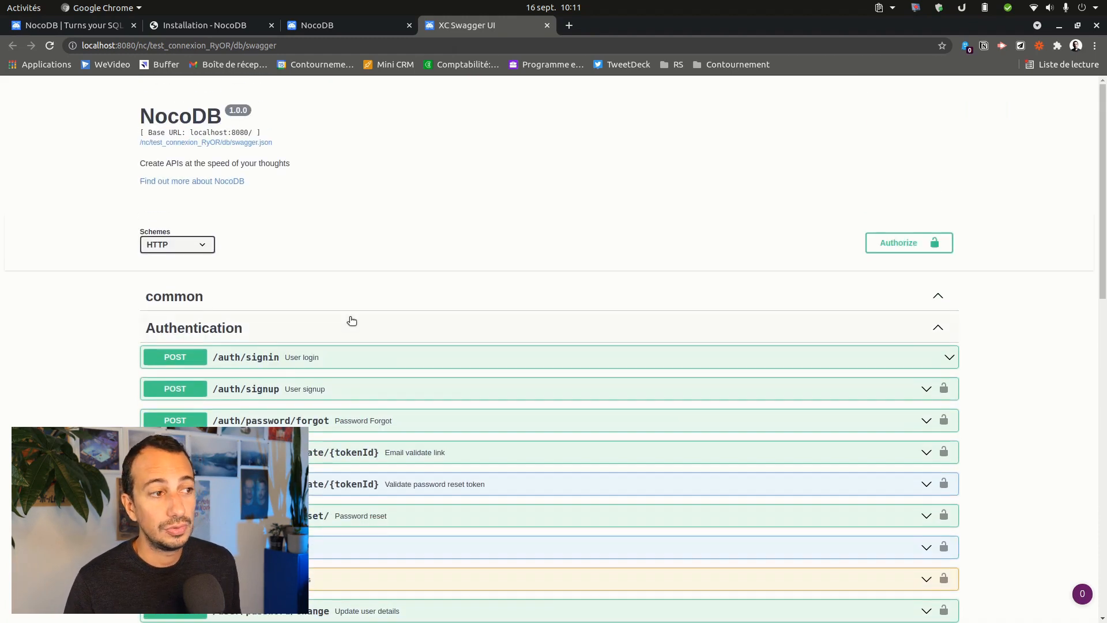
scroll(392, 323, down, 6)
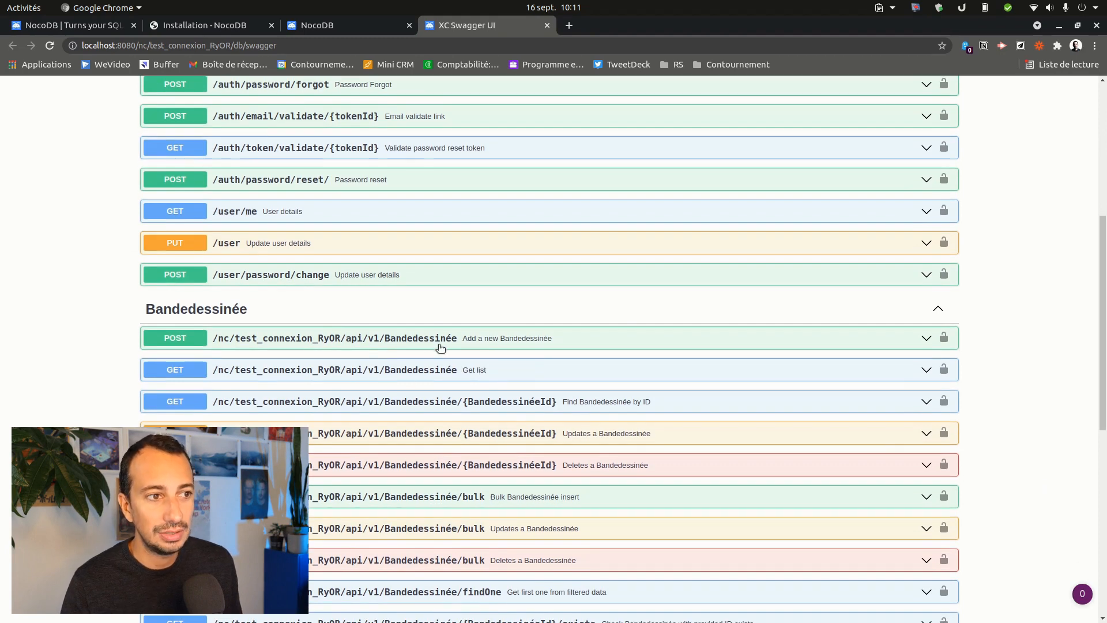
scroll(576, 305, down, 3)
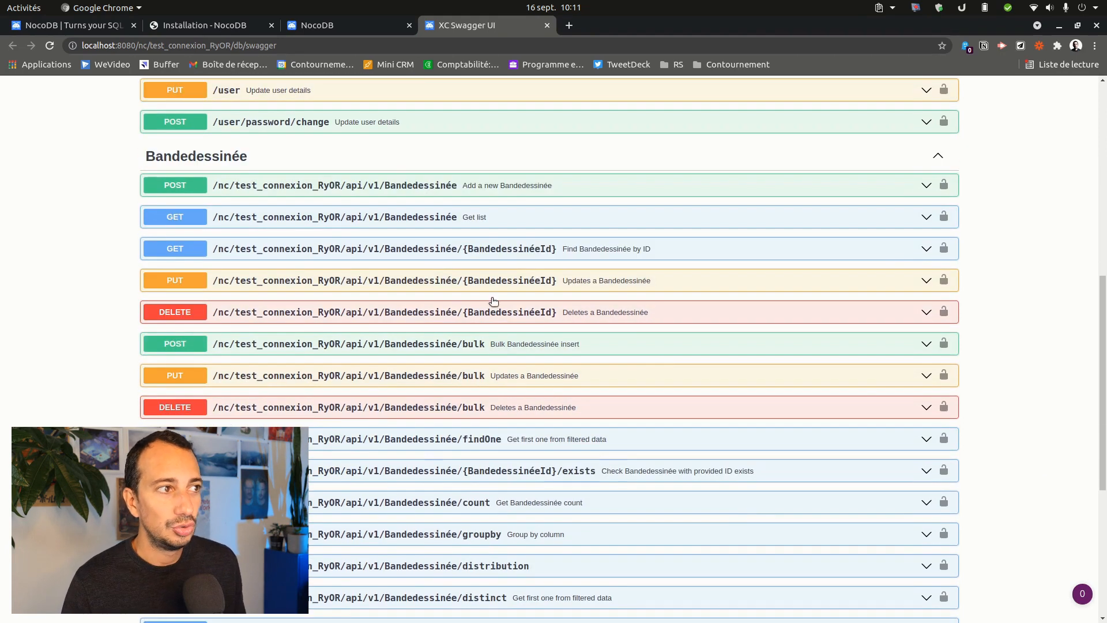
scroll(488, 289, up, 2)
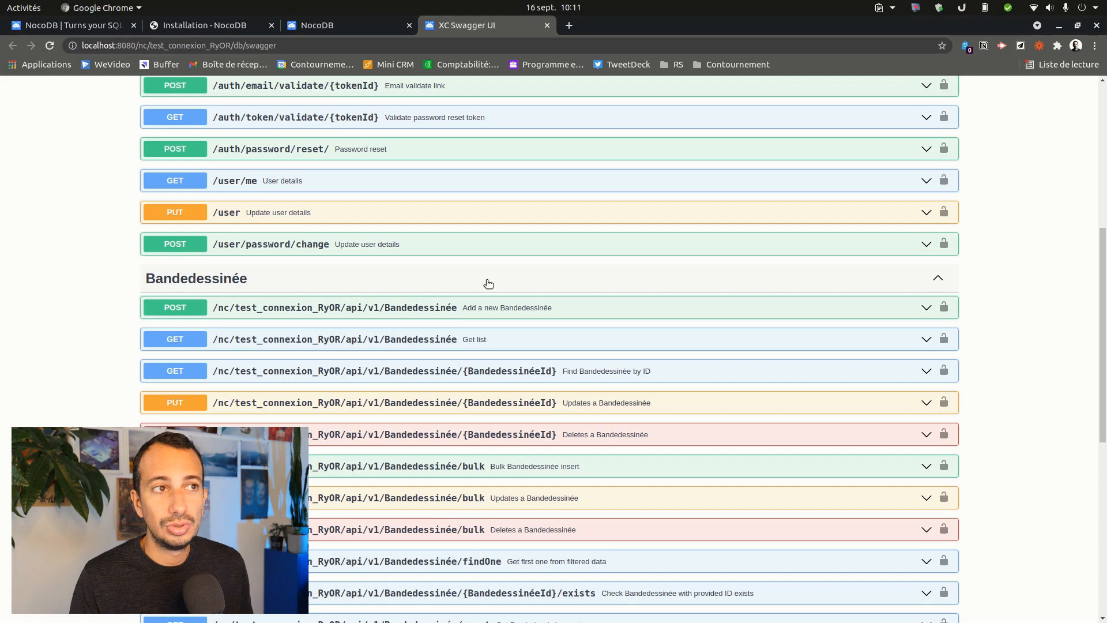
middle_click(492, 25)
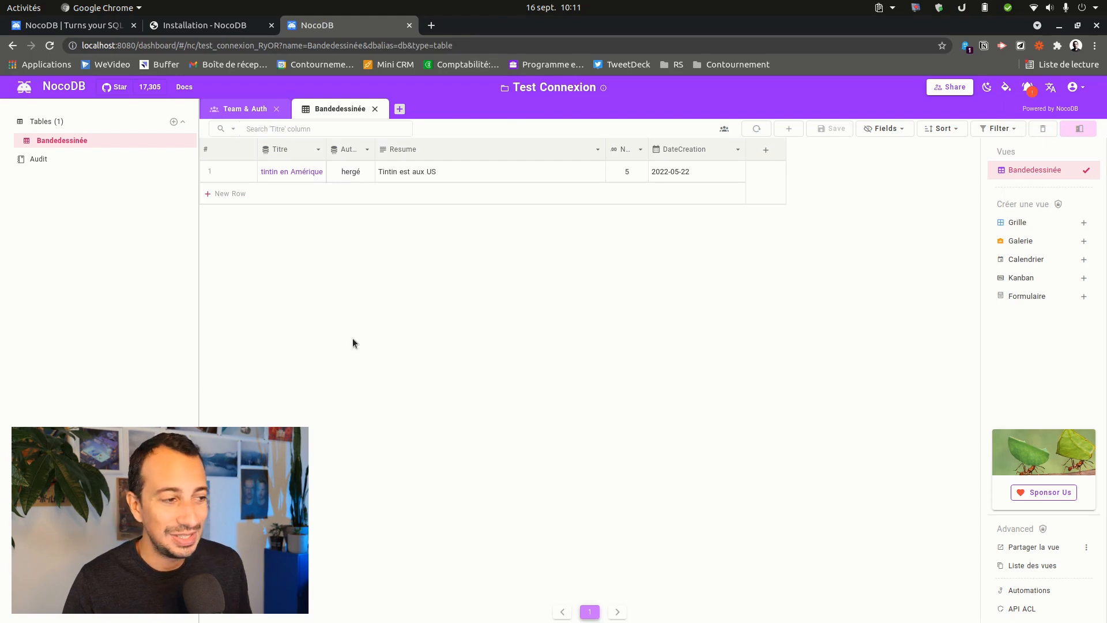
- Open the App Store and browse the integration cards
click(49, 500)
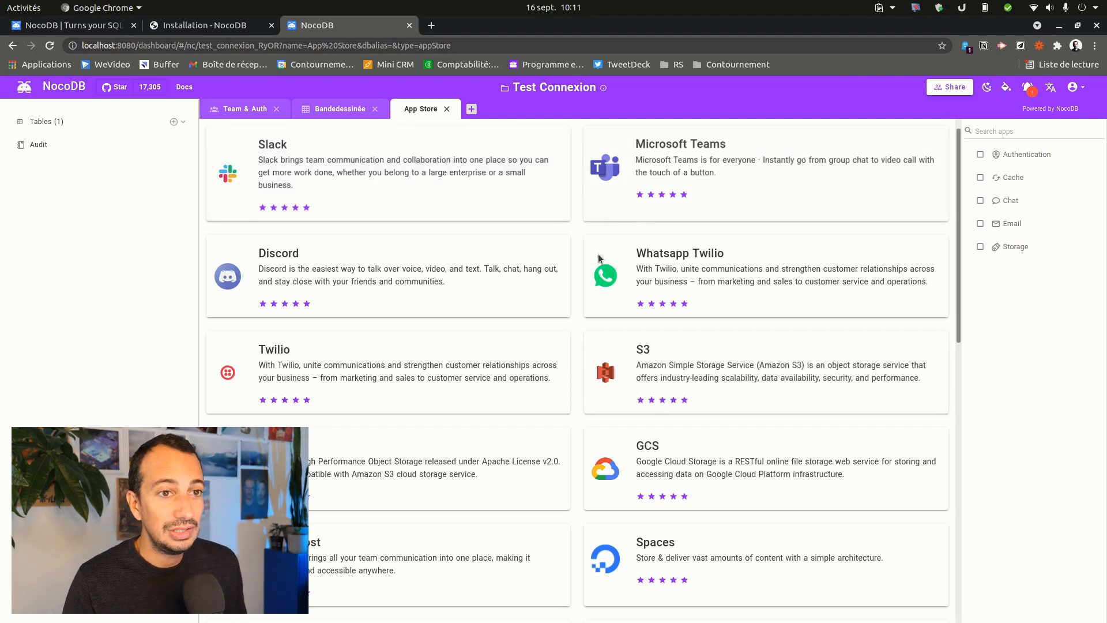
scroll(684, 335, down, 4)
scroll(684, 335, down, 5)
scroll(680, 339, up, 9)
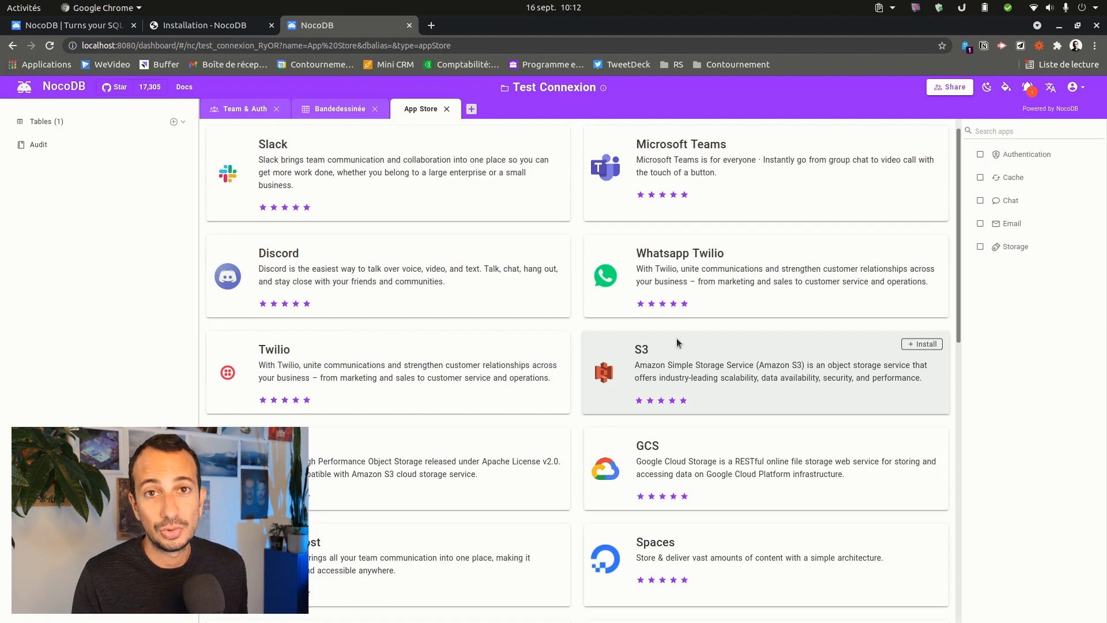
scroll(358, 329, down, 5)
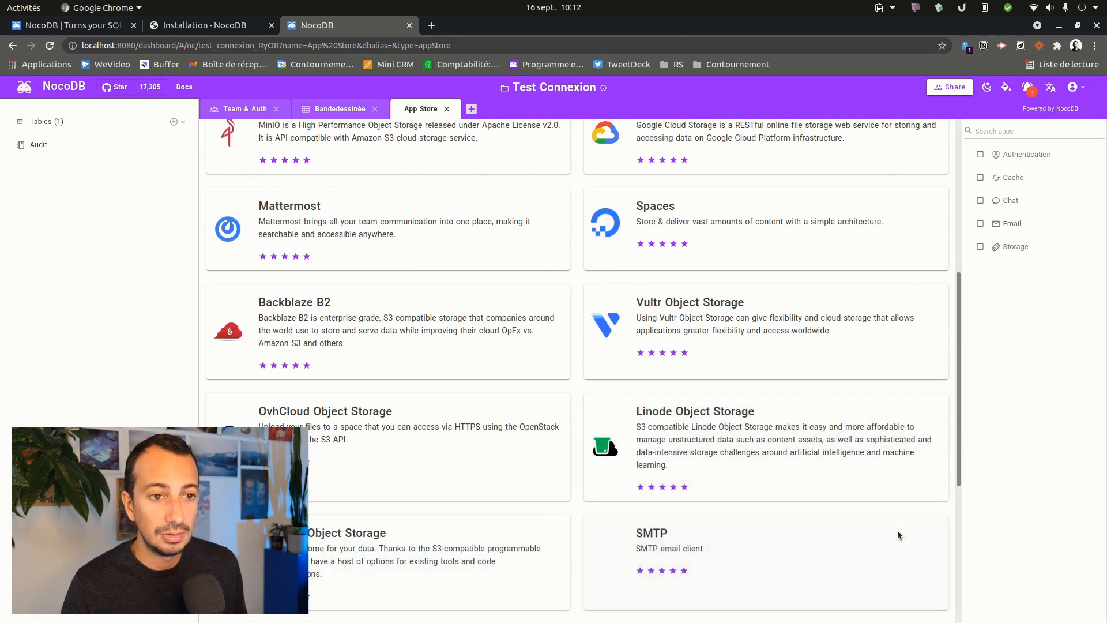
- Start installing the SMTP email integration, then dismiss its configuration without saving
click(924, 527)
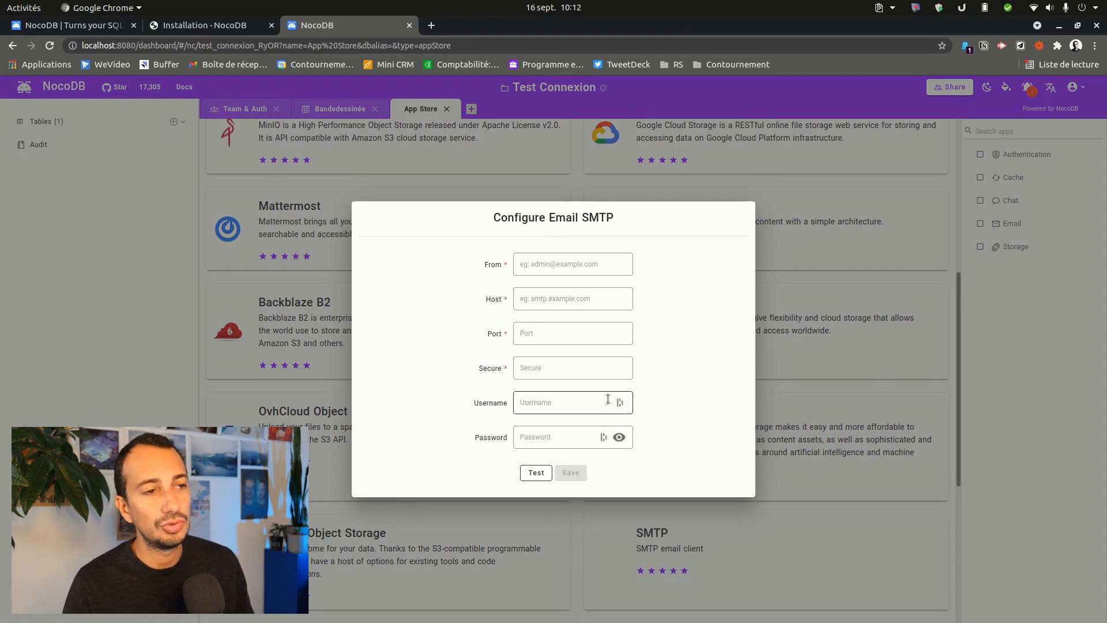
click(853, 343)
scroll(539, 329, up, 4)
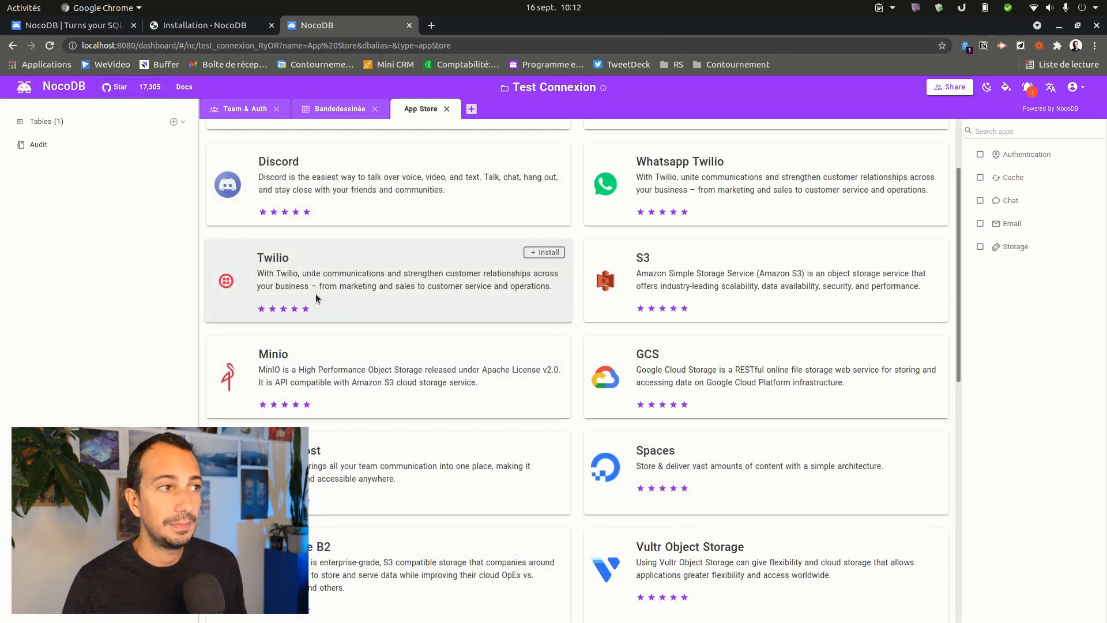
scroll(316, 293, up, 3)
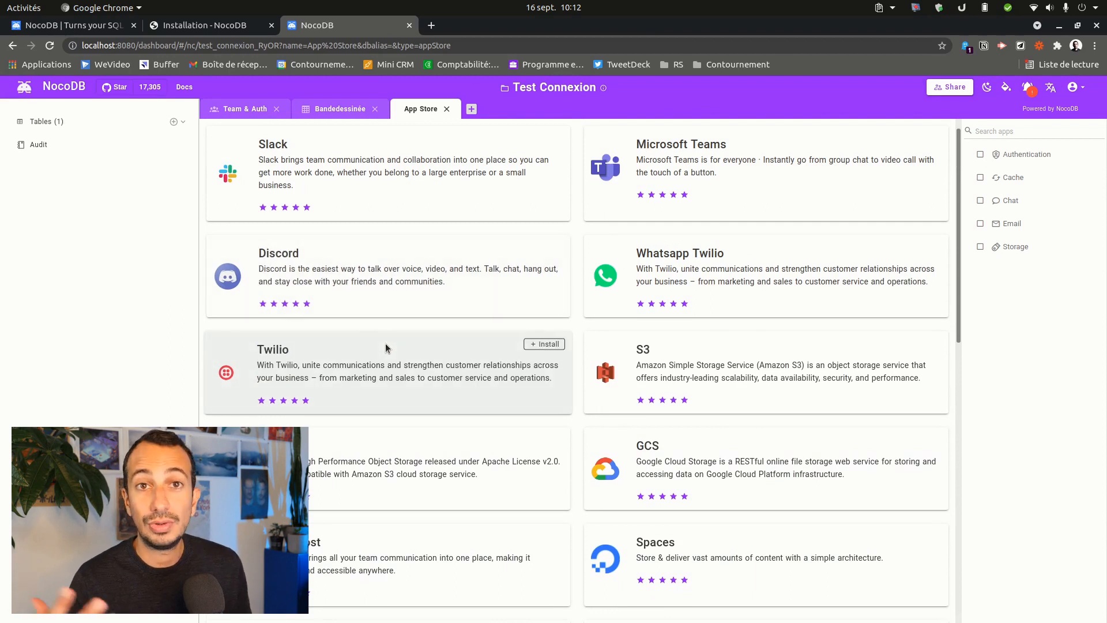